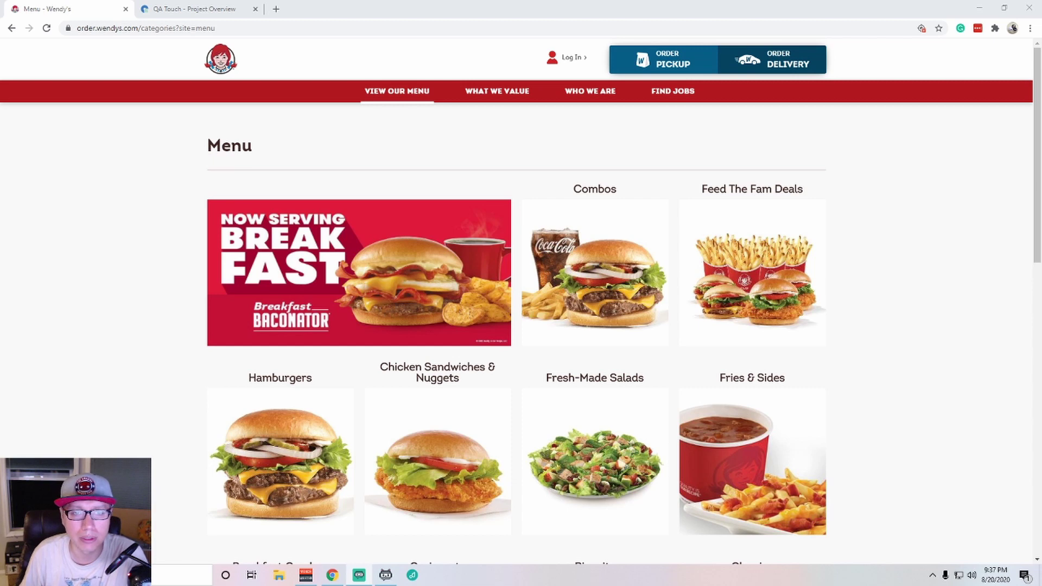
key(ctrl+Tab)
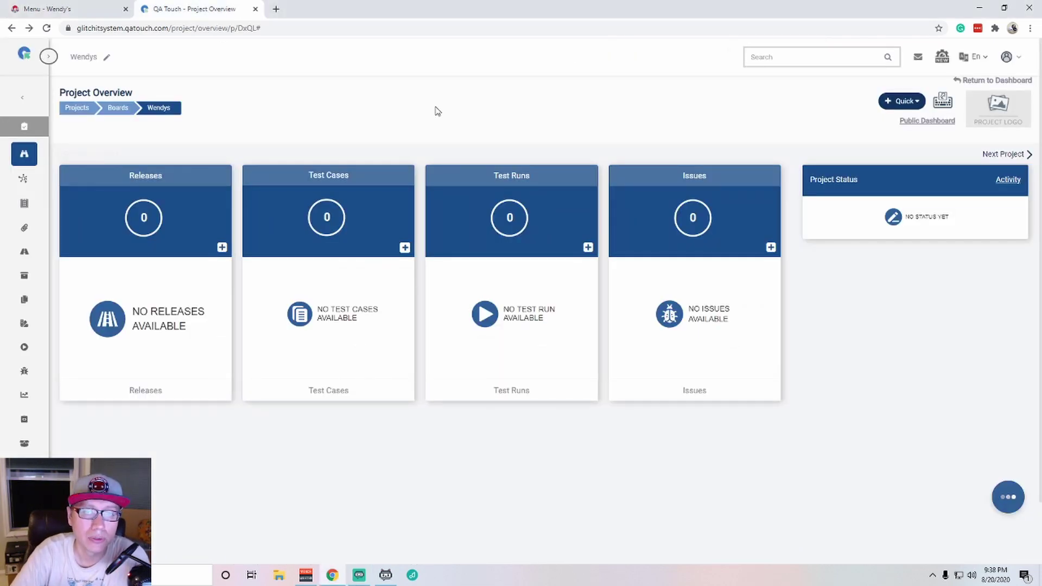
click(771, 248)
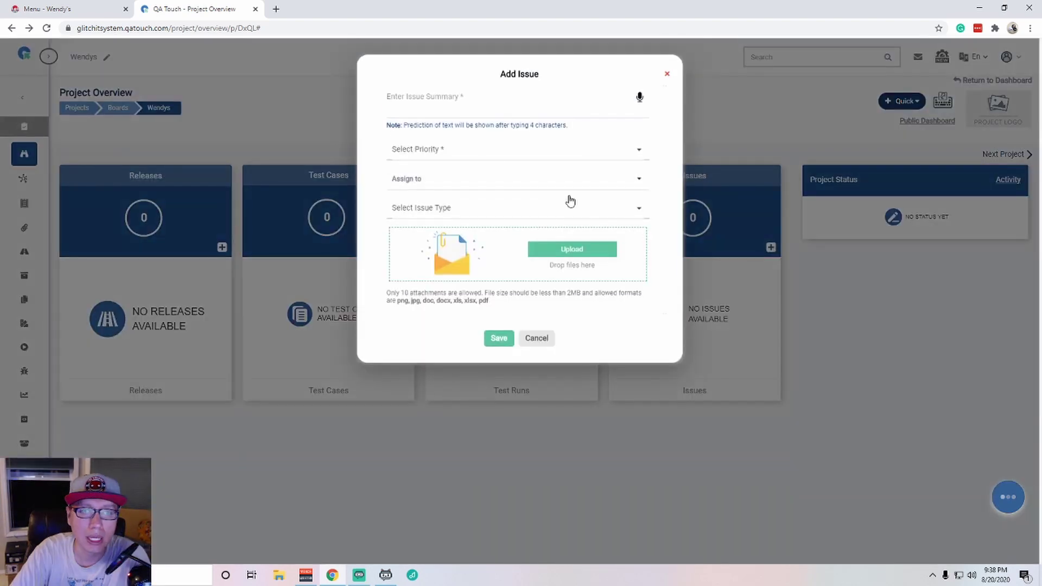
click(538, 339)
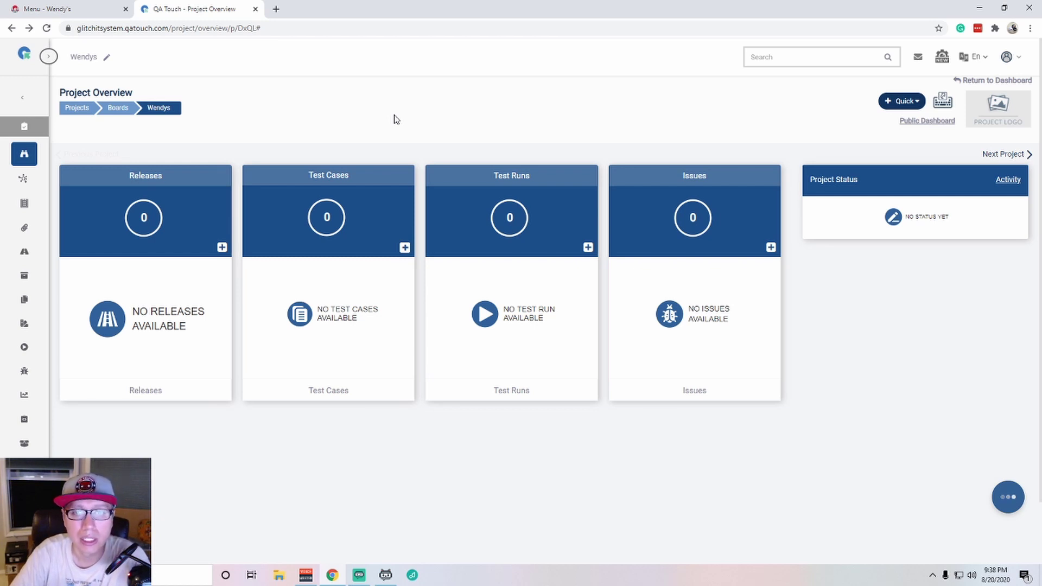
key(ctrl+Tab)
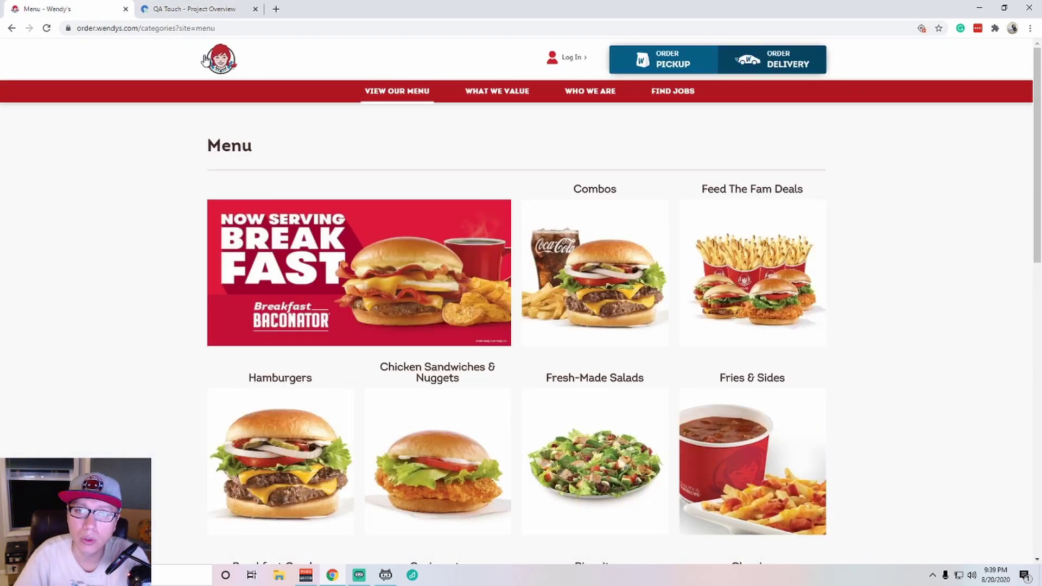
Find stores near the Disneyland address and start a drive-thru order at Anaheim #104 (680 N. Euclid Ave).
click(689, 57)
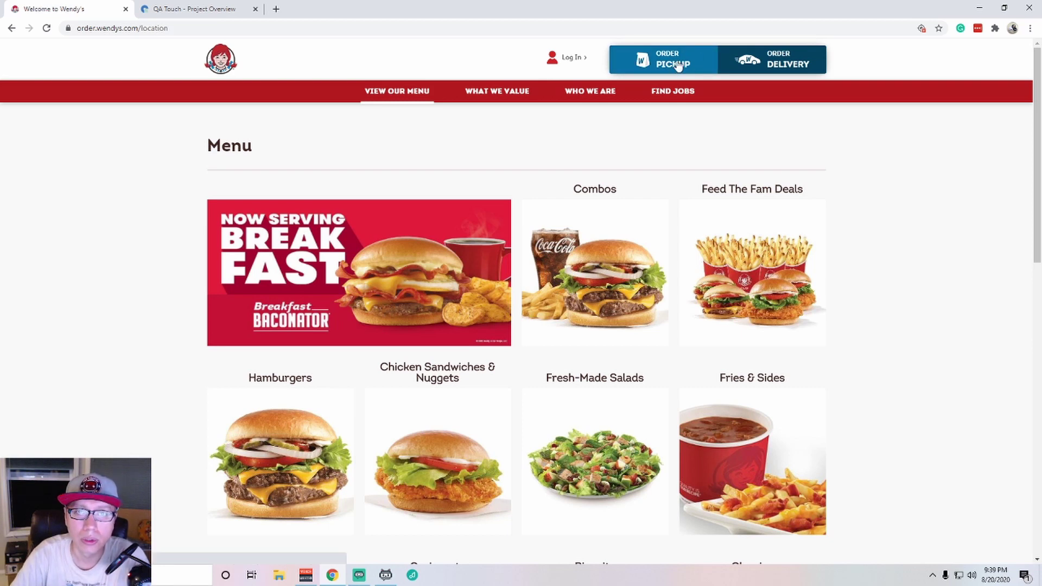
click(338, 242)
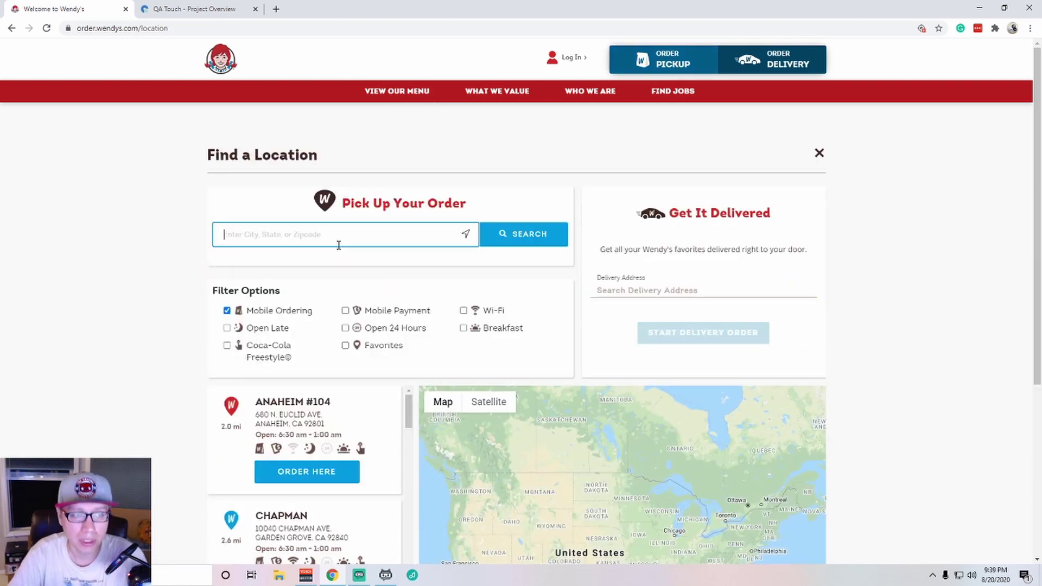
text(1313 Disneyland Dr. Anaheim, CA 92802)
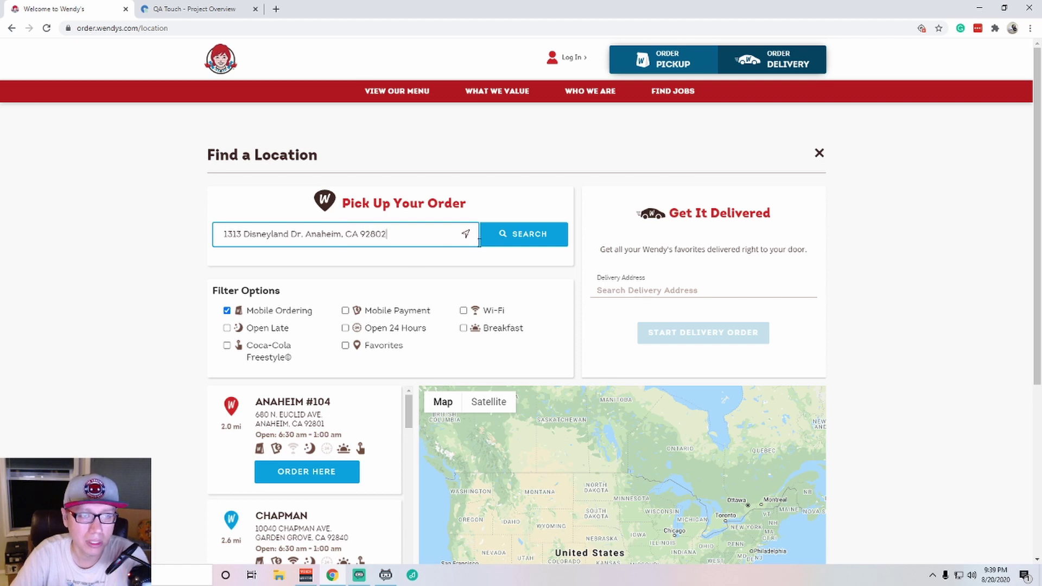
click(534, 236)
scroll(158, 282, down, 3)
scroll(308, 303, down, 3)
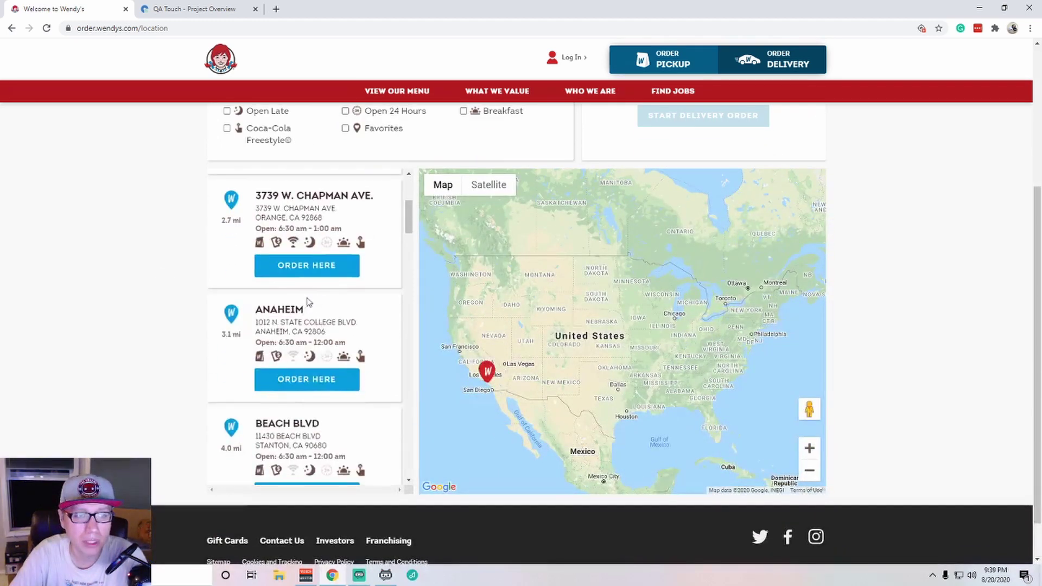
scroll(309, 303, down, 2)
scroll(308, 303, up, 3)
scroll(308, 303, up, 2)
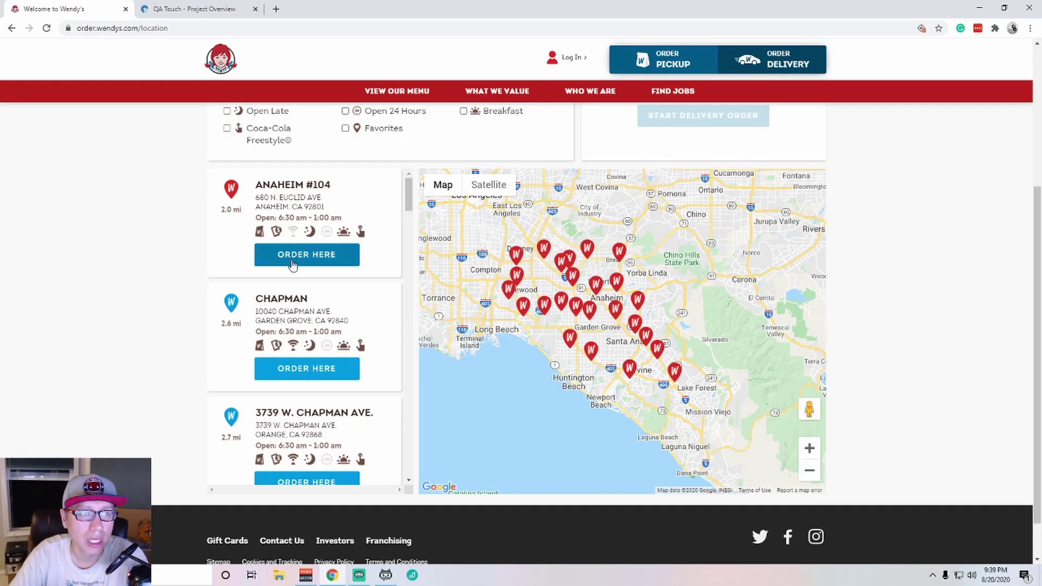
click(291, 260)
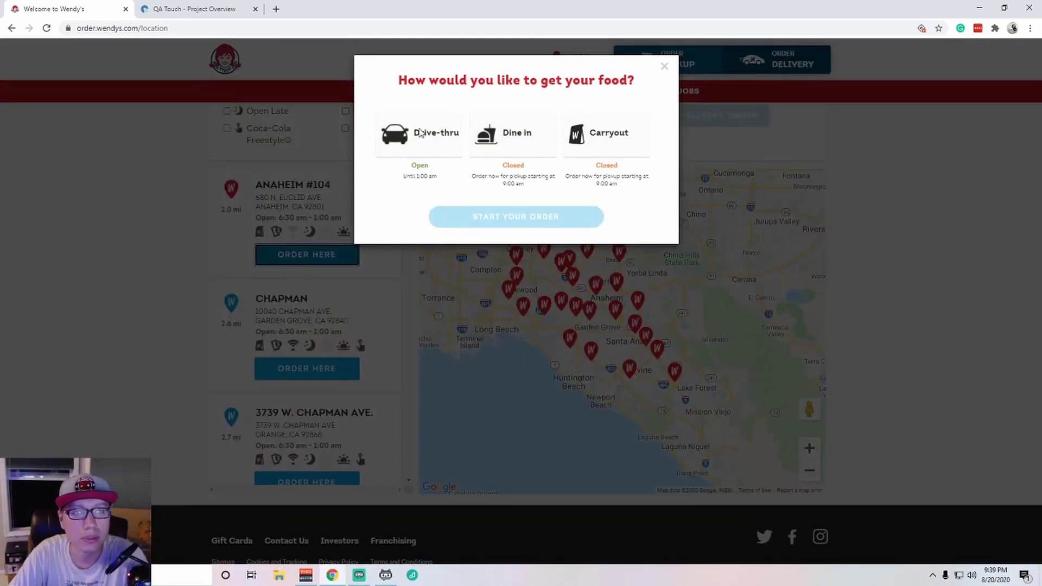
click(421, 133)
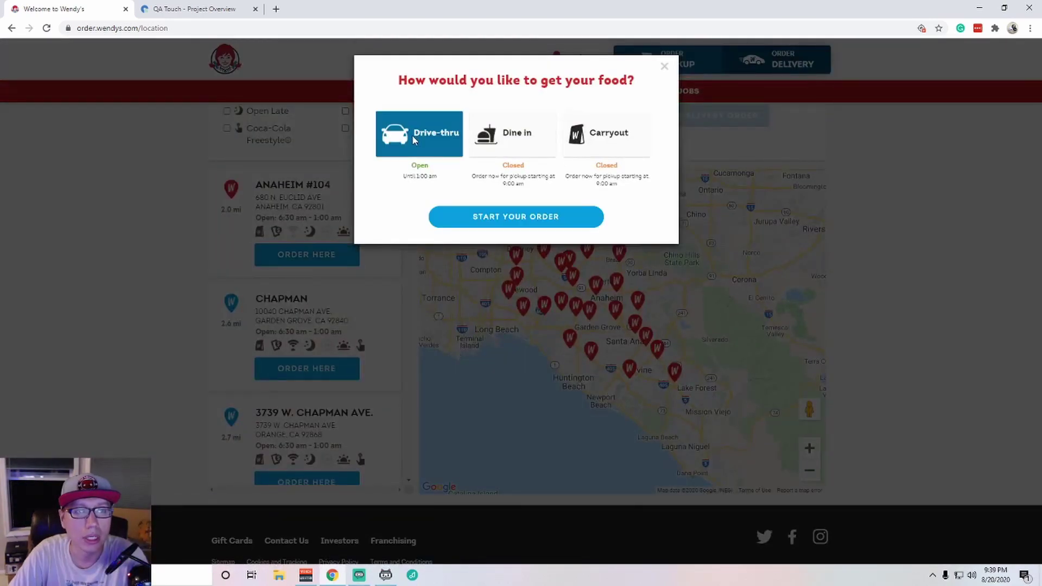
click(530, 225)
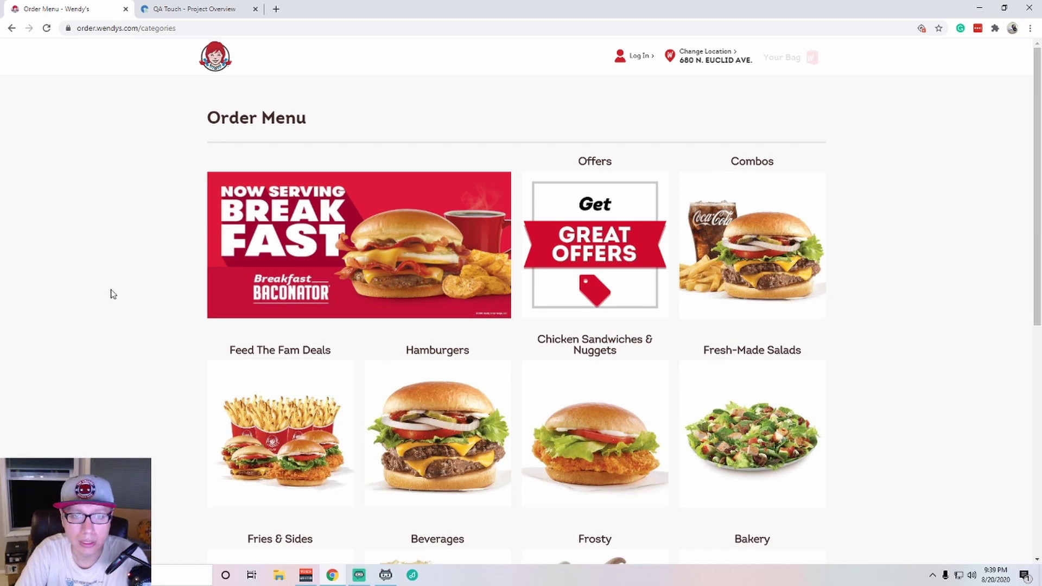
Open the Combos category and select the #4 Big Bacon Classic Combo.
click(718, 261)
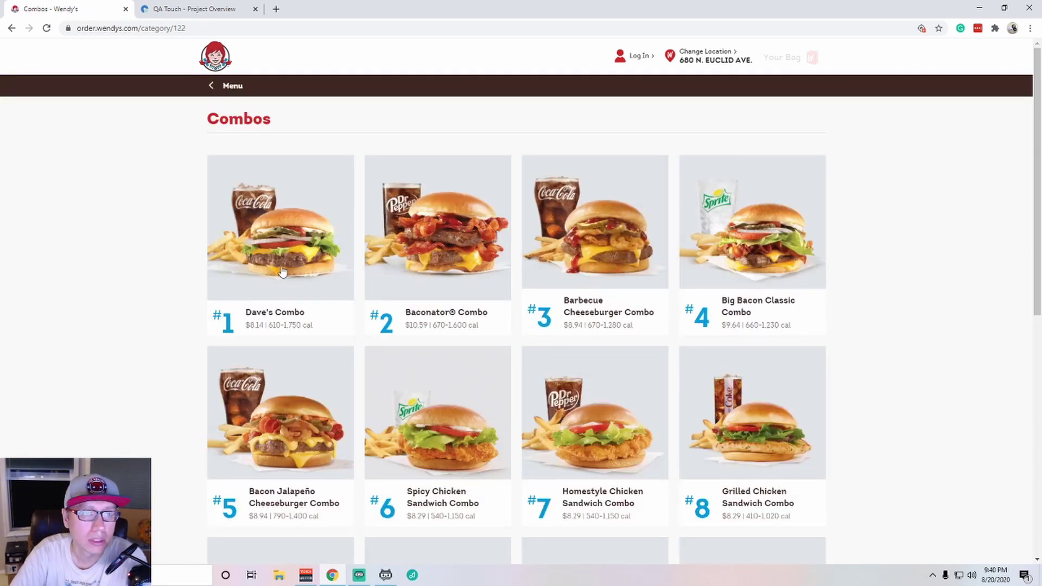
scroll(187, 311, down, 1)
scroll(190, 306, down, 2)
scroll(194, 302, down, 2)
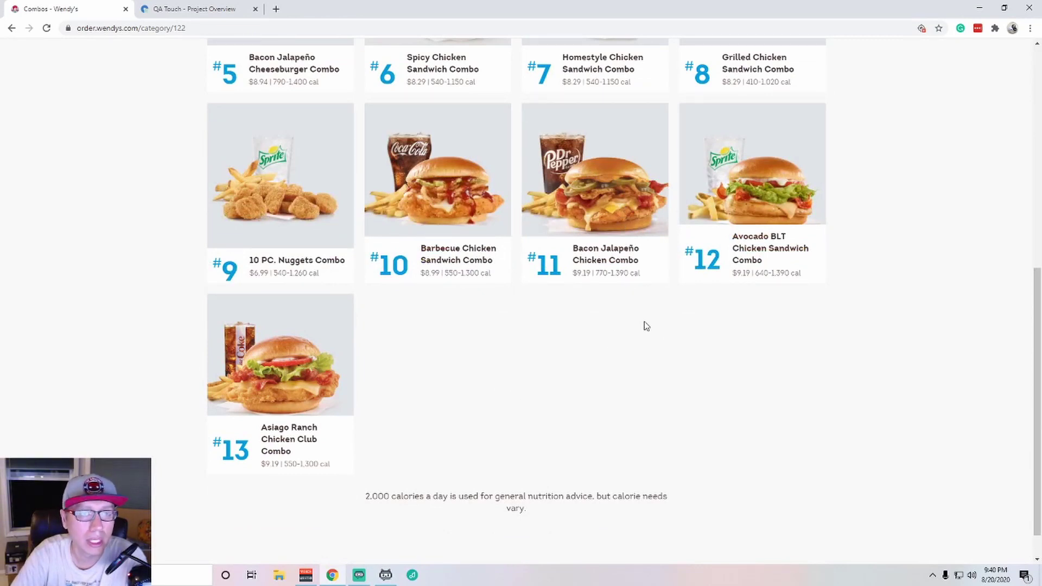
scroll(644, 326, up, 1)
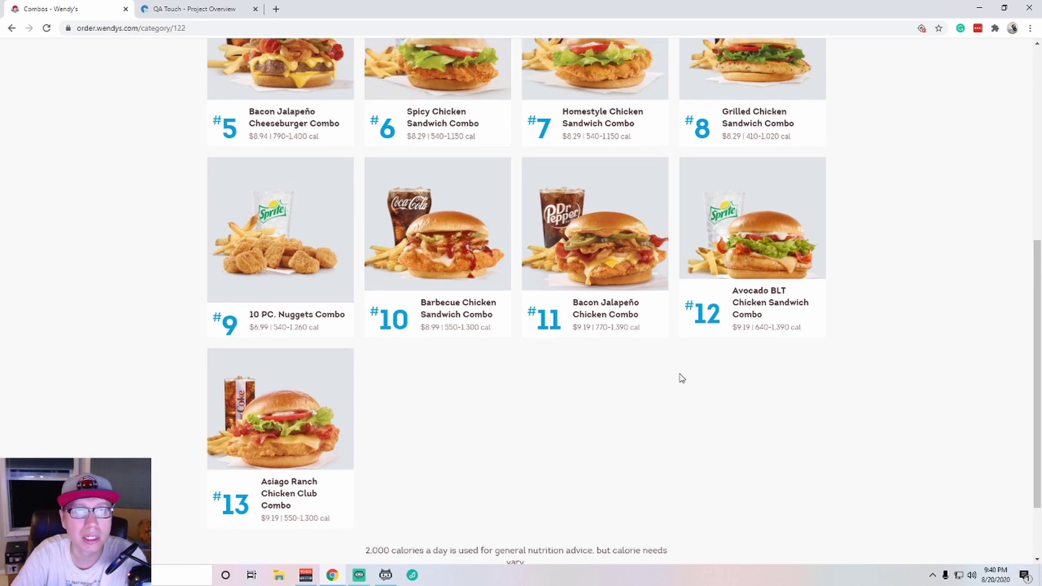
scroll(681, 378, up, 1)
scroll(681, 378, up, 2)
scroll(682, 378, up, 3)
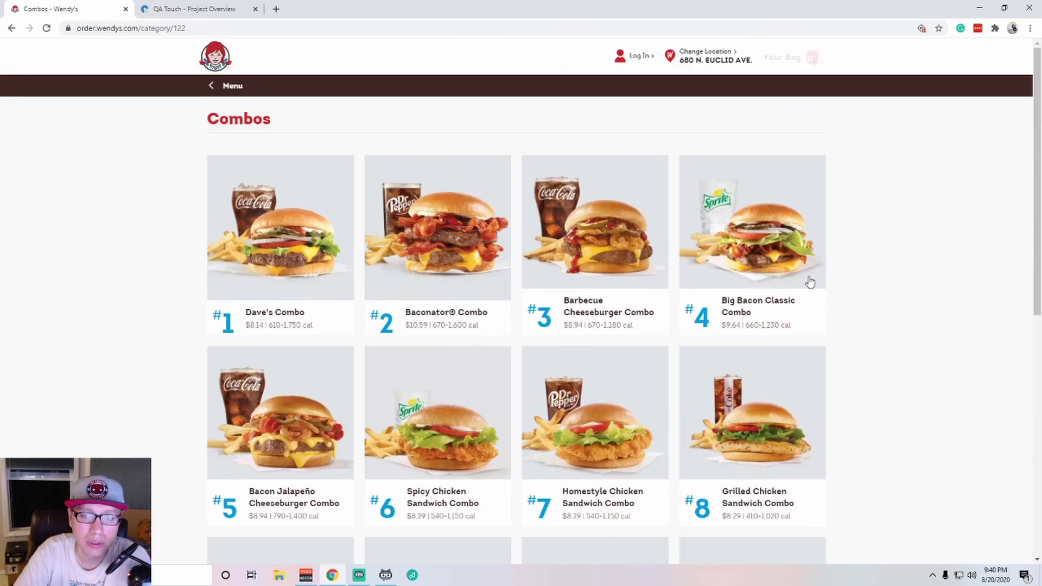
click(751, 255)
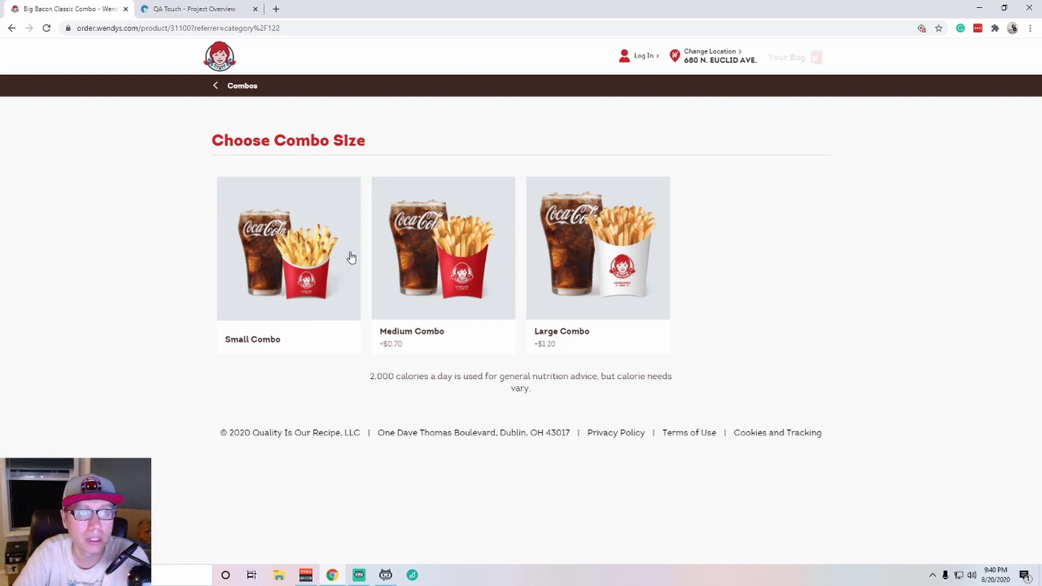
Make the combo a Double with a large Chocolate Frosty-ccino and add it to the bag.
click(495, 289)
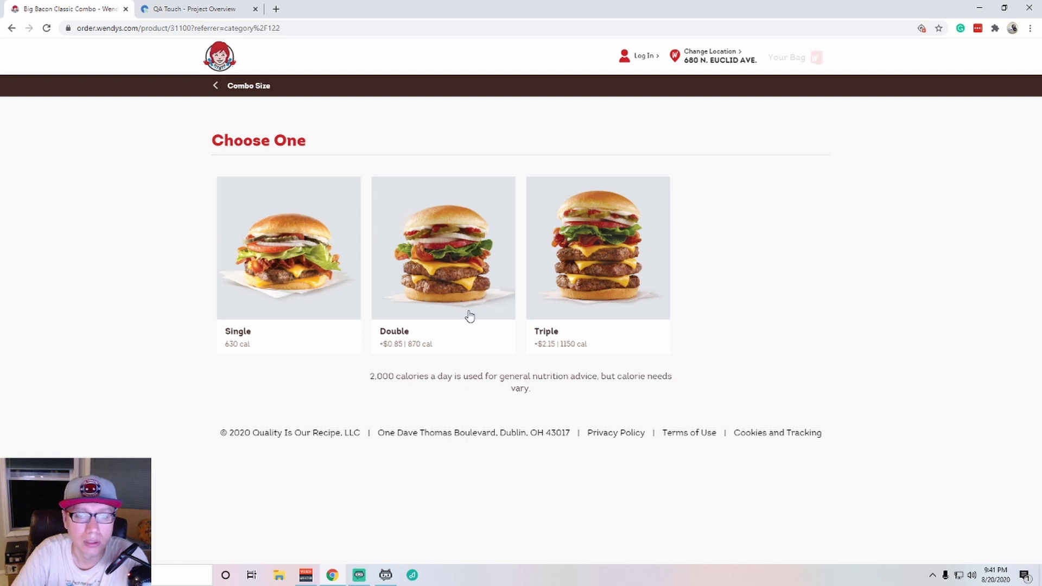
click(470, 313)
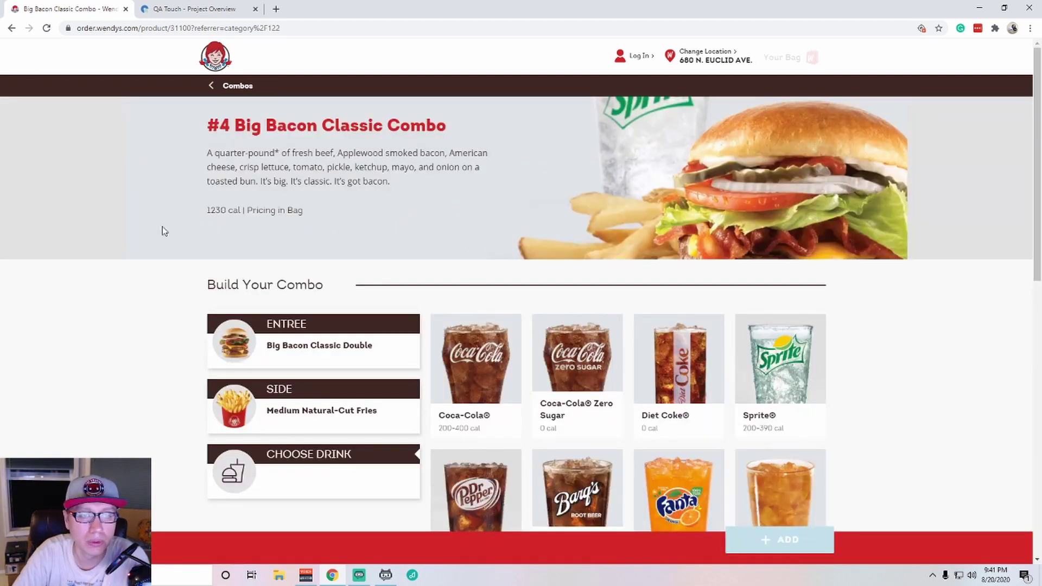
scroll(106, 242, down, 2)
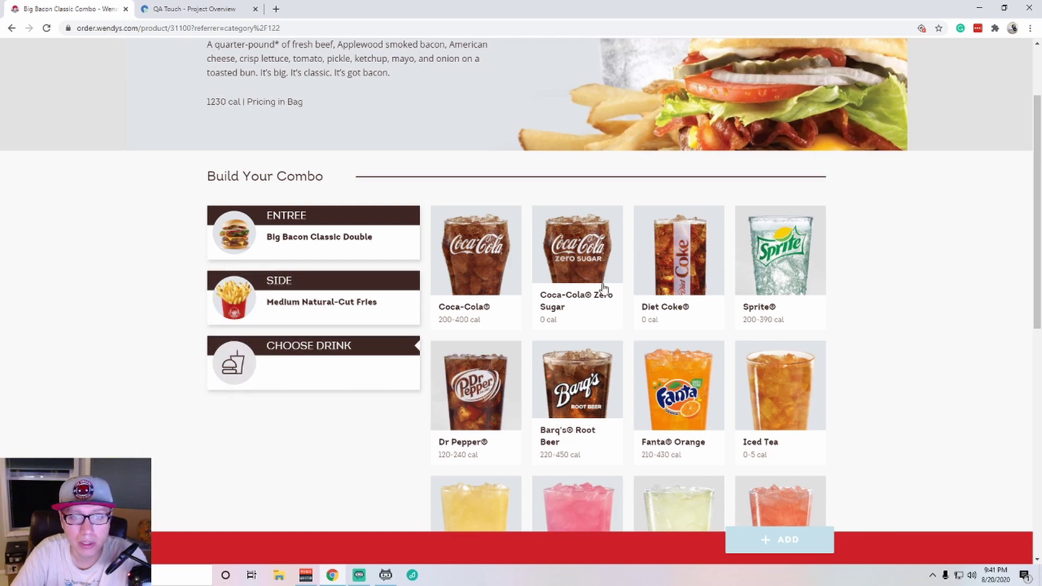
scroll(717, 297, down, 2)
scroll(716, 298, down, 3)
scroll(625, 425, down, 1)
scroll(627, 424, up, 3)
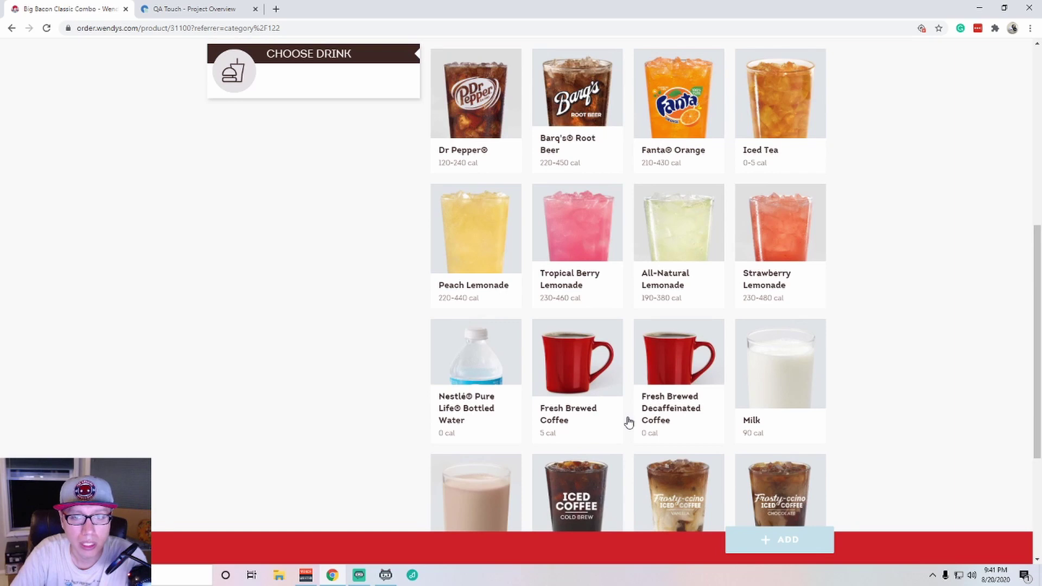
scroll(628, 424, down, 3)
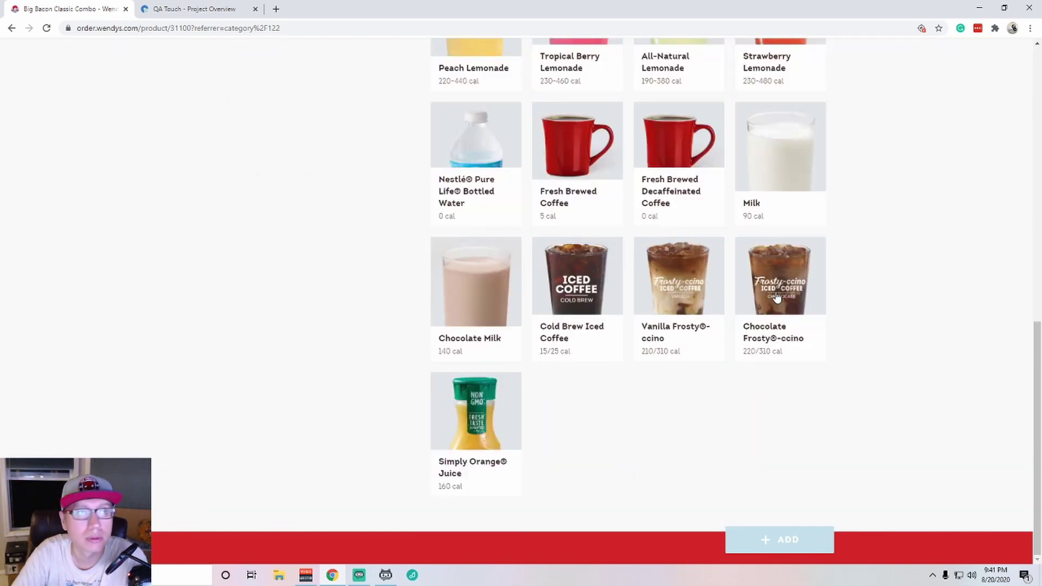
click(777, 298)
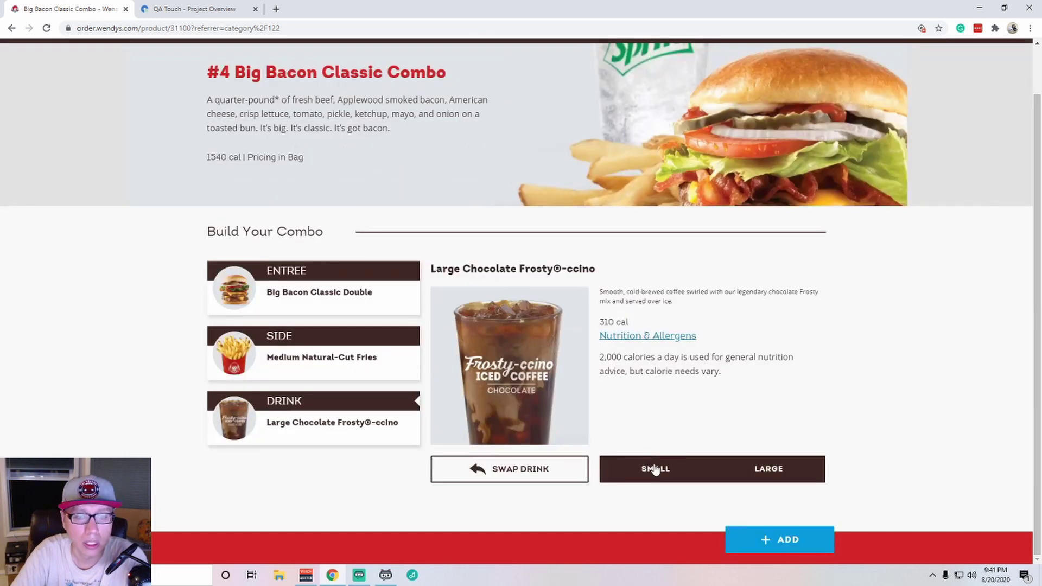
click(702, 476)
click(748, 481)
click(688, 474)
click(772, 474)
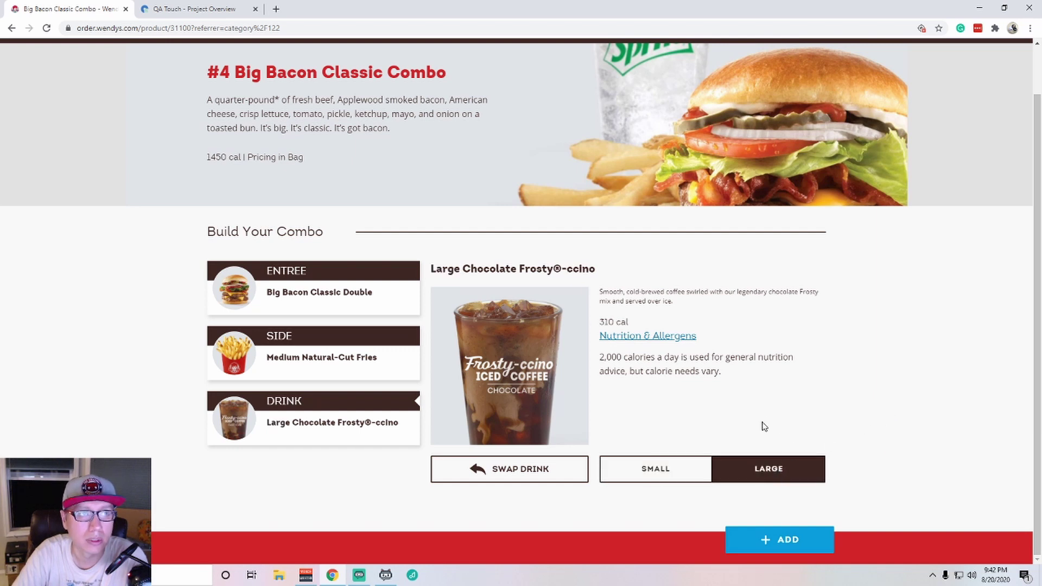
click(790, 543)
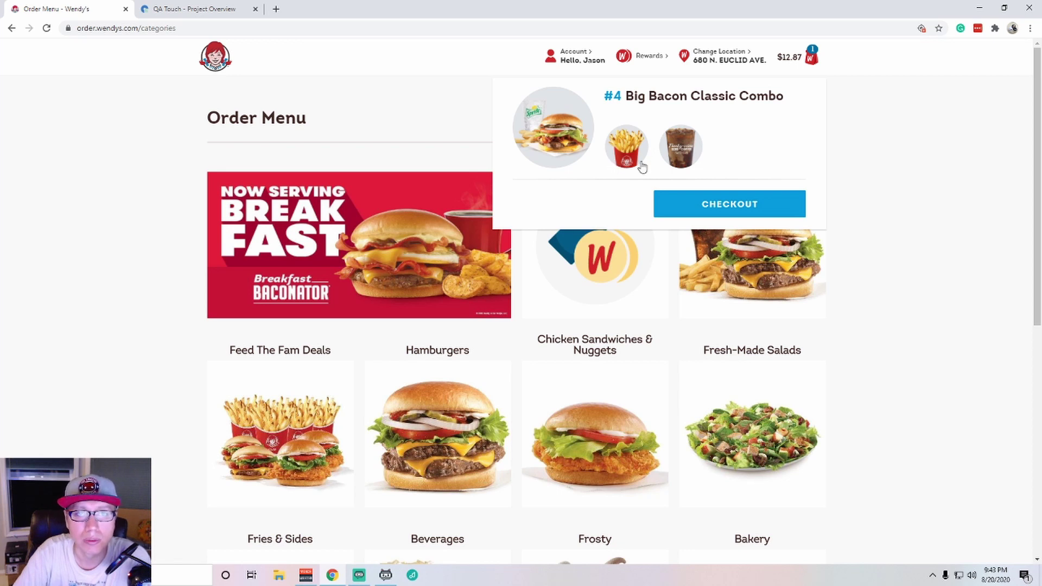
Open the bag and go to checkout to review the #4 combo.
click(812, 57)
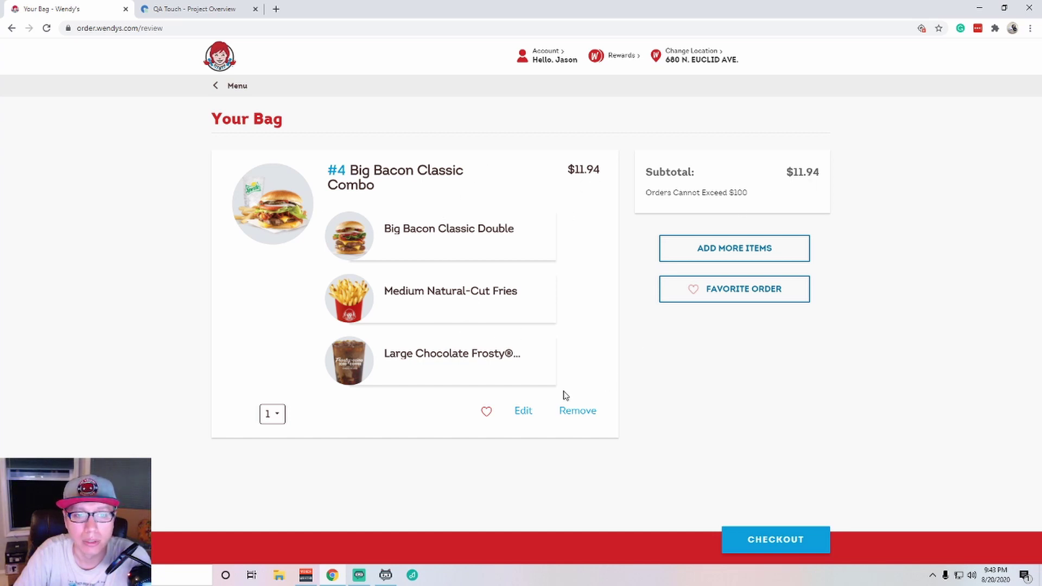
Open the Big Bacon Classic Double's customization and browse its bun, veggie, condiment, cheese and meat options.
click(523, 411)
click(510, 472)
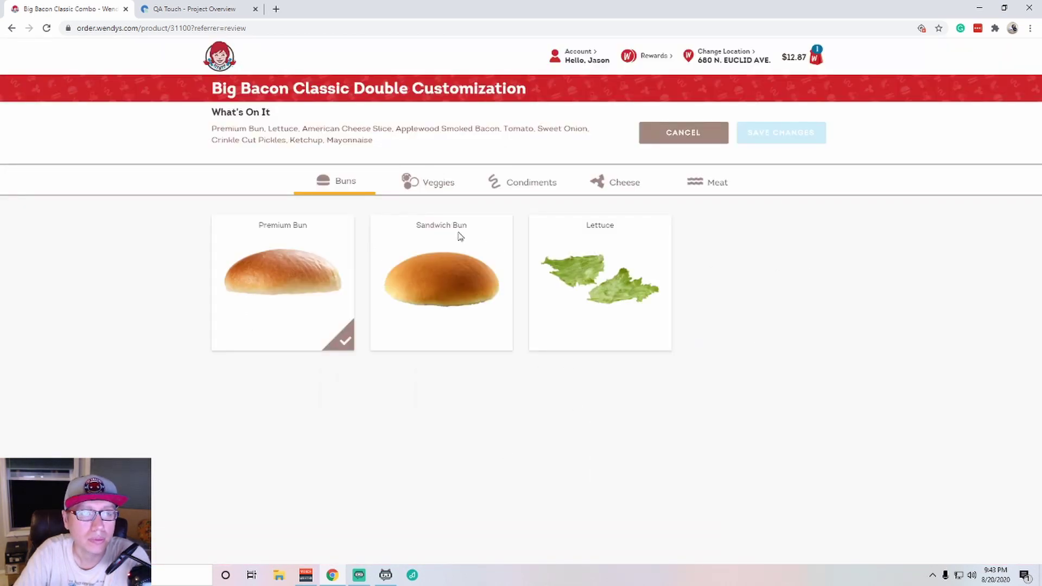
click(430, 182)
click(520, 181)
click(602, 184)
click(692, 188)
click(350, 188)
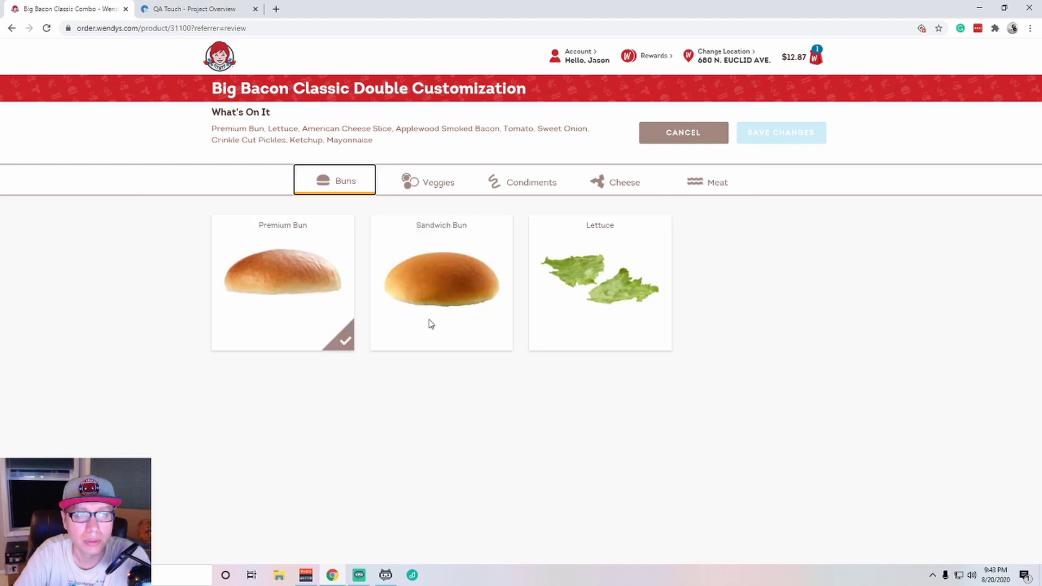
click(441, 183)
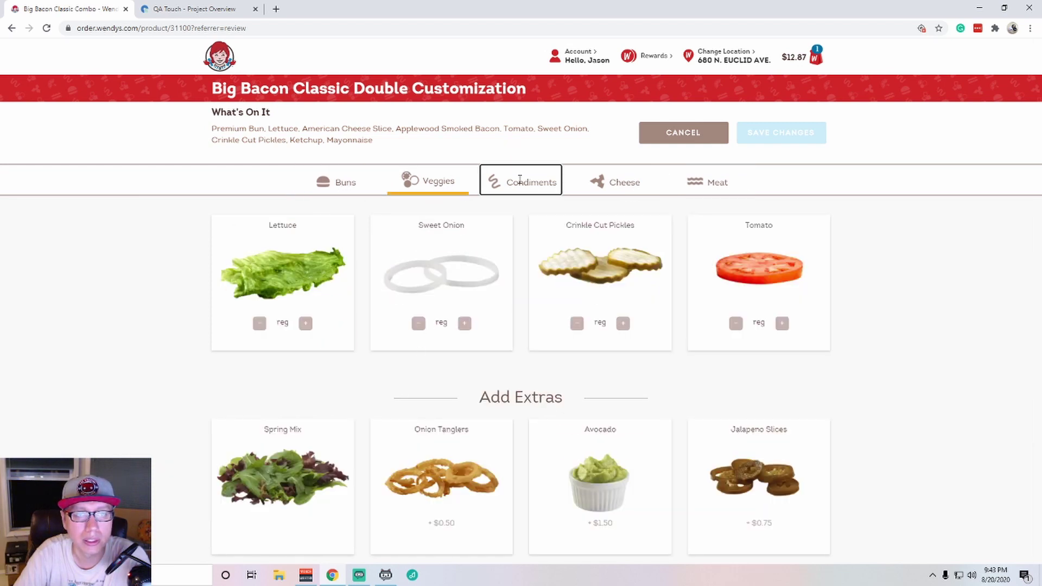
click(516, 181)
scroll(480, 303, down, 2)
scroll(480, 312, up, 2)
scroll(479, 311, down, 2)
scroll(479, 312, up, 2)
scroll(480, 311, down, 2)
scroll(480, 311, up, 2)
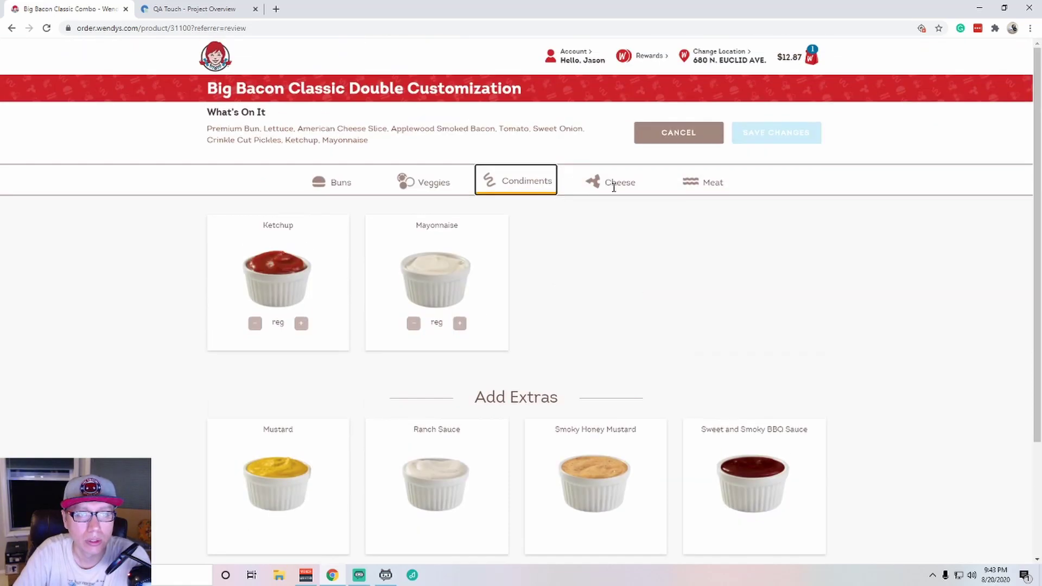
click(612, 180)
scroll(529, 286, down, 2)
scroll(527, 291, up, 2)
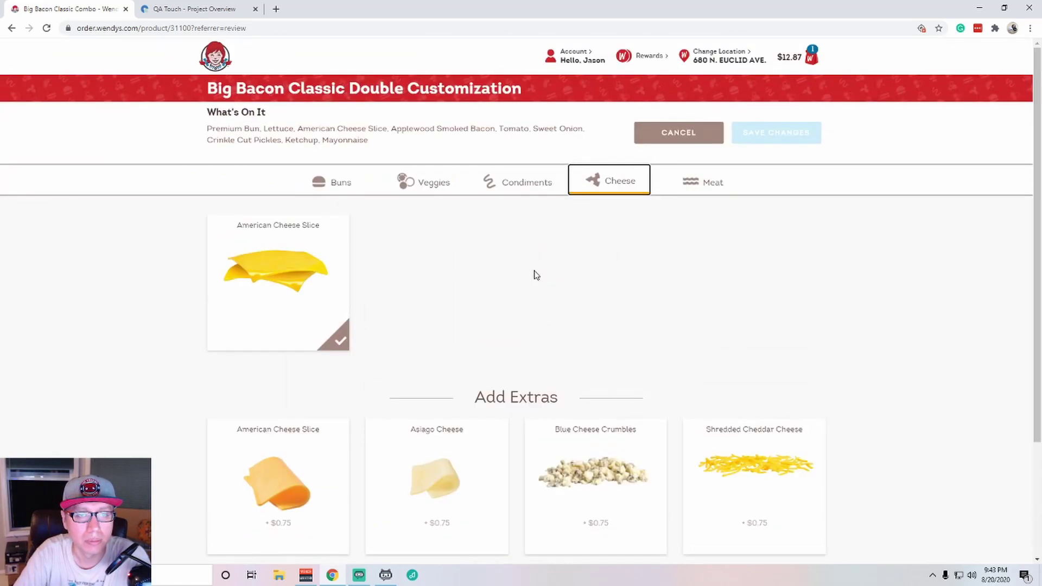
scroll(532, 185, down, 1)
scroll(532, 185, down, 2)
scroll(532, 184, up, 3)
click(526, 184)
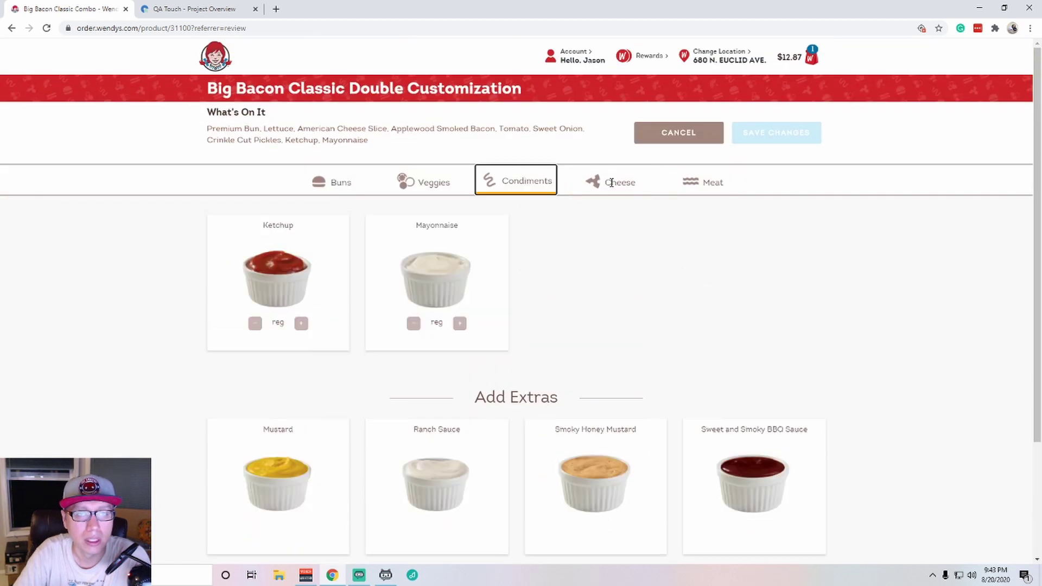
click(707, 181)
click(428, 180)
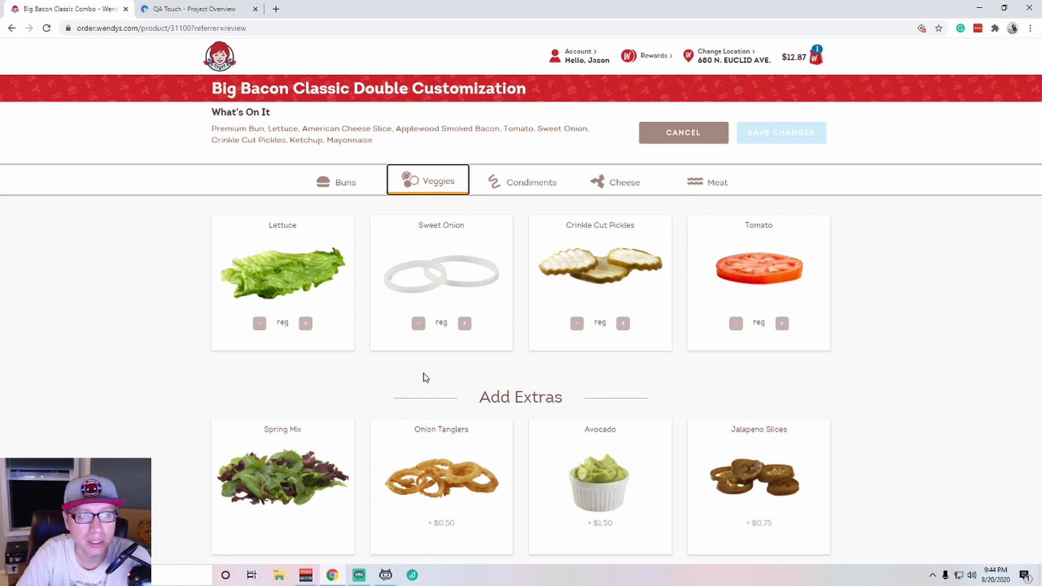
Add extra lettuce, onion, pickles, tomato, Spring Mix, Onion Tanglers, Avocado and Jalapeno, then save.
click(306, 322)
click(465, 325)
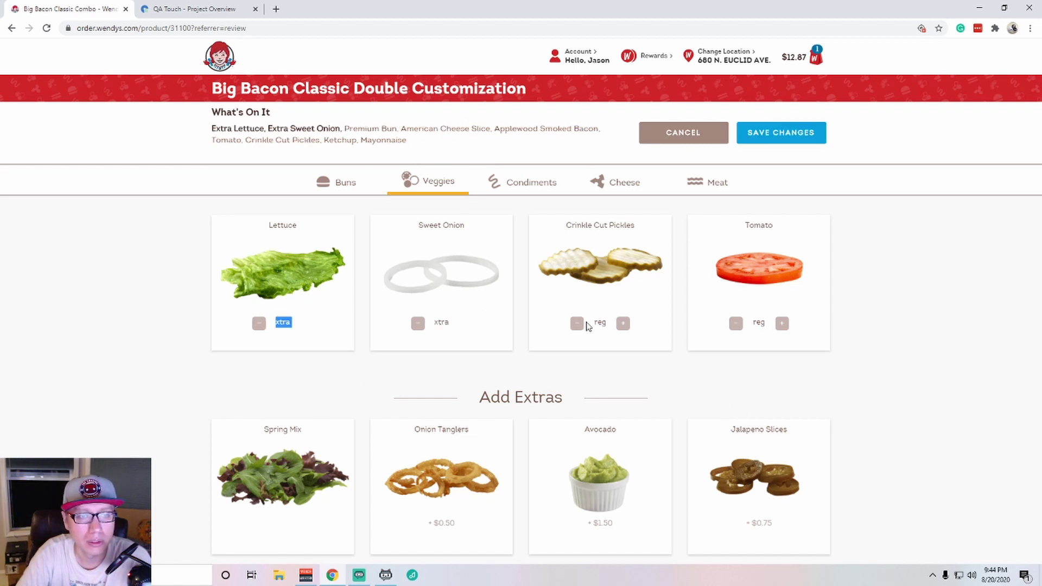
click(624, 324)
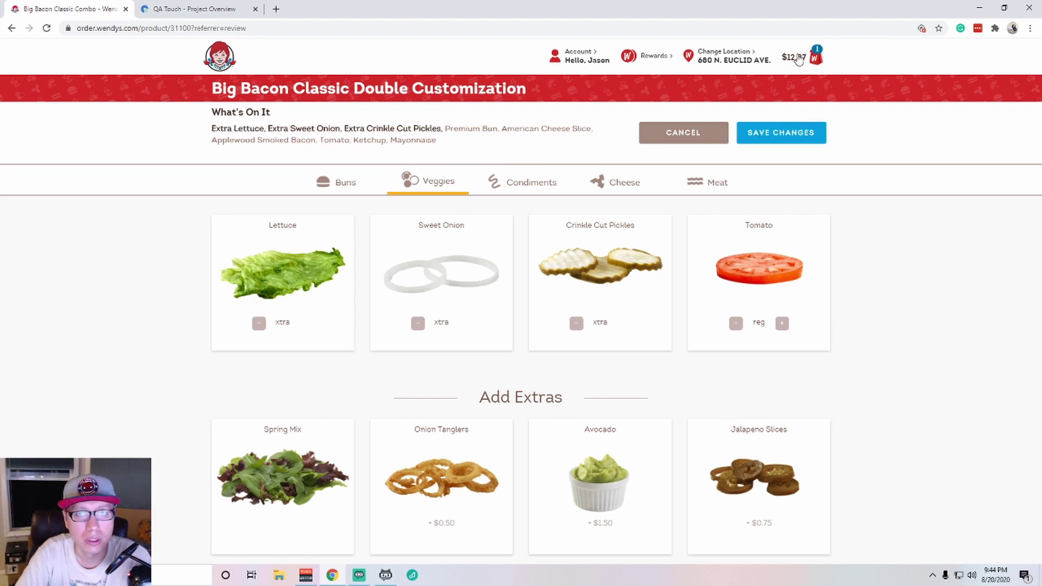
click(783, 327)
click(440, 481)
click(600, 480)
click(759, 481)
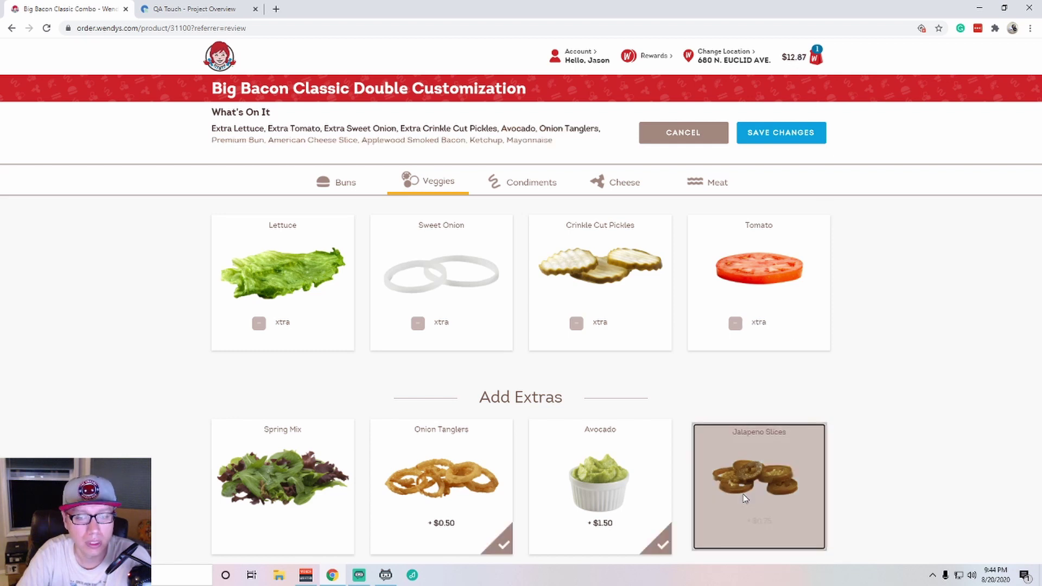
click(278, 465)
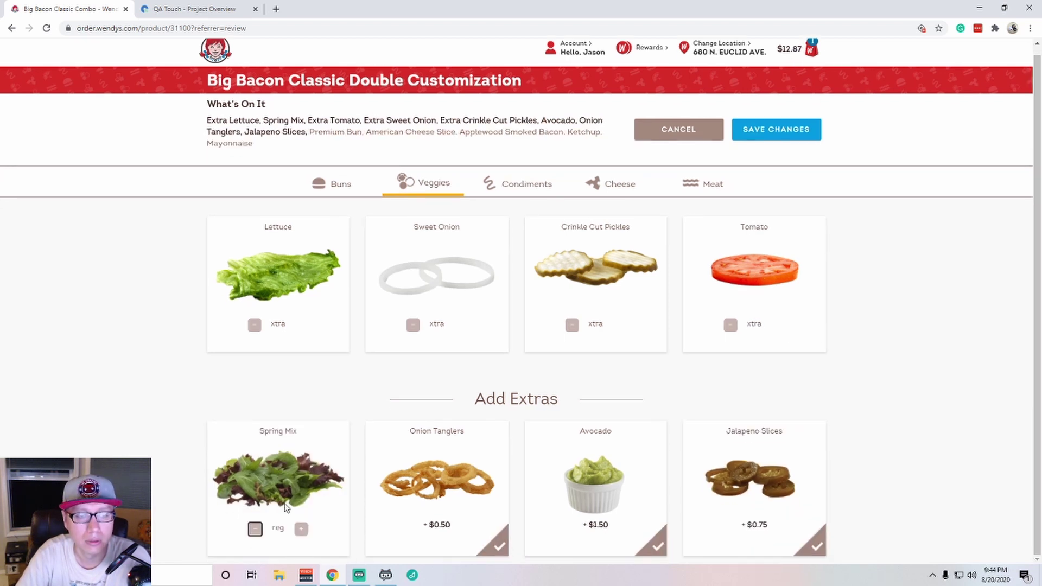
click(301, 535)
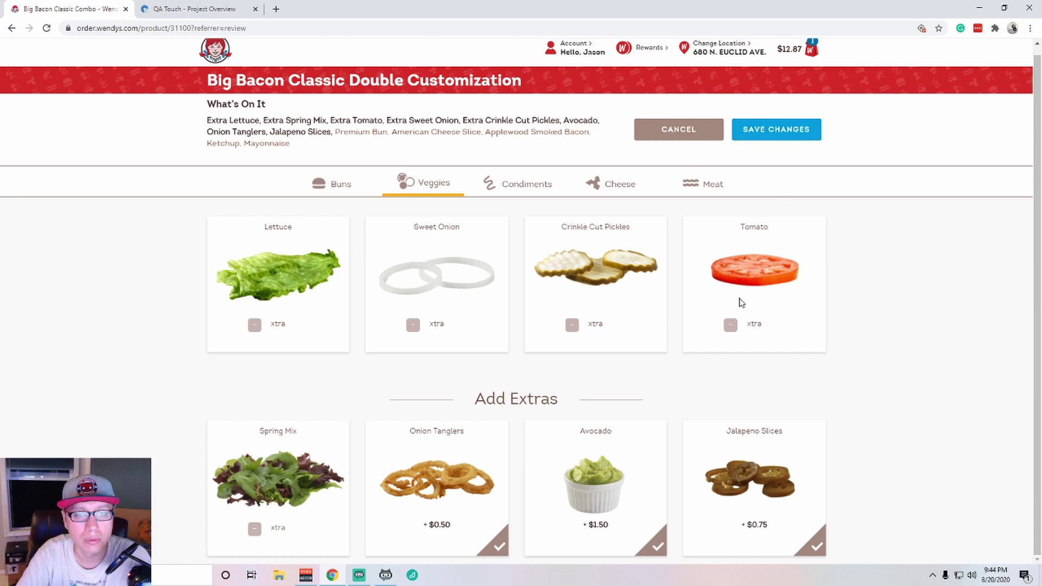
click(766, 132)
scroll(732, 365, down, 1)
Finish the combo and view the available offers in the Rewards Store.
click(780, 540)
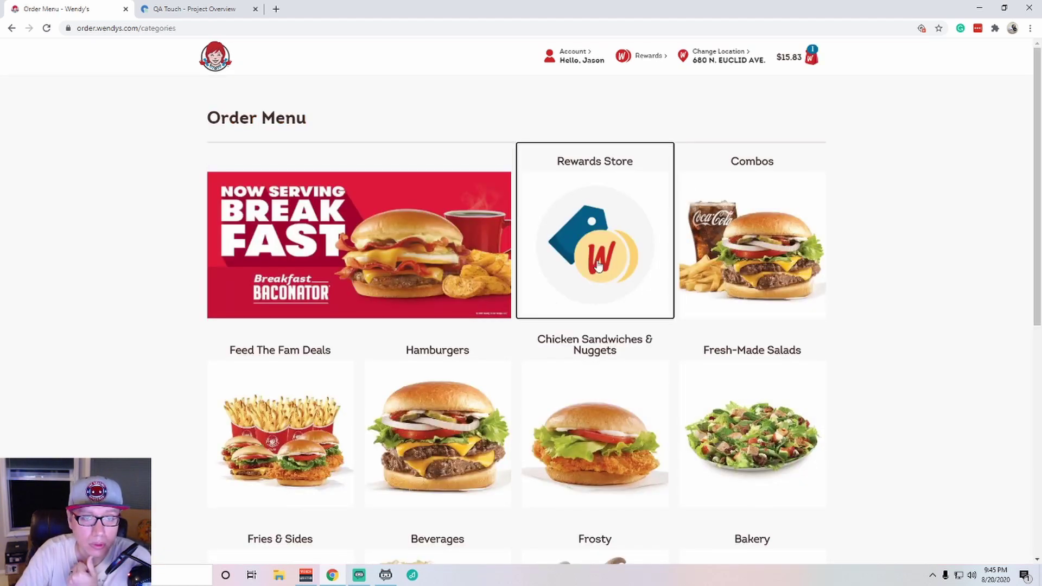
click(598, 267)
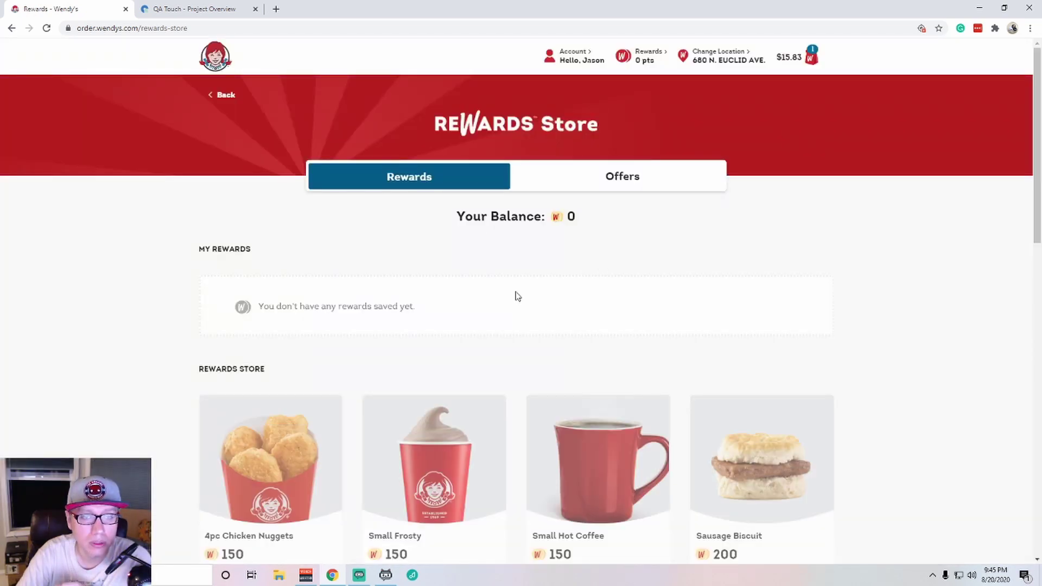
scroll(516, 295, down, 3)
scroll(524, 295, up, 1)
scroll(524, 295, up, 1)
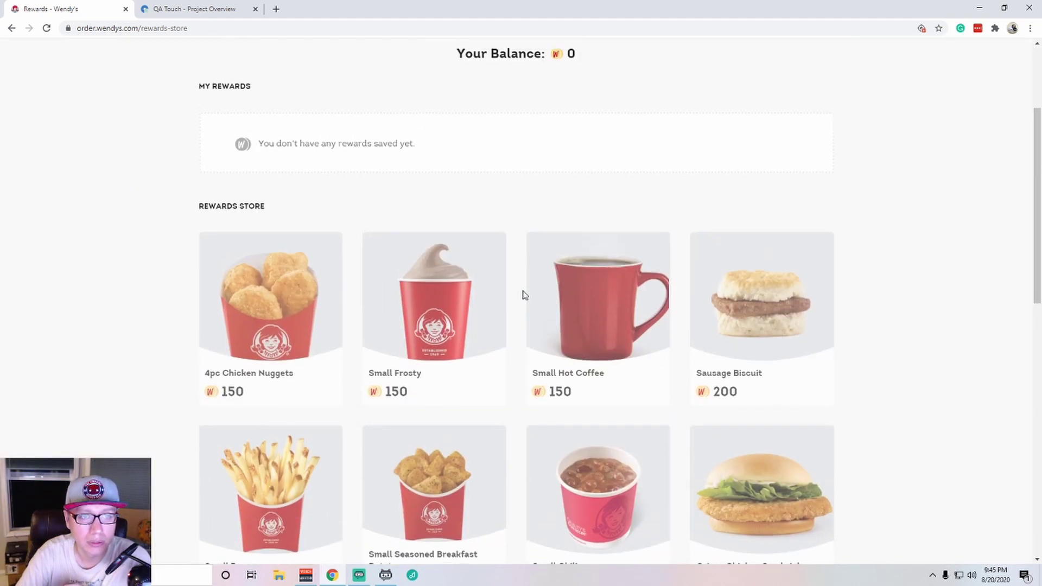
scroll(523, 294, up, 1)
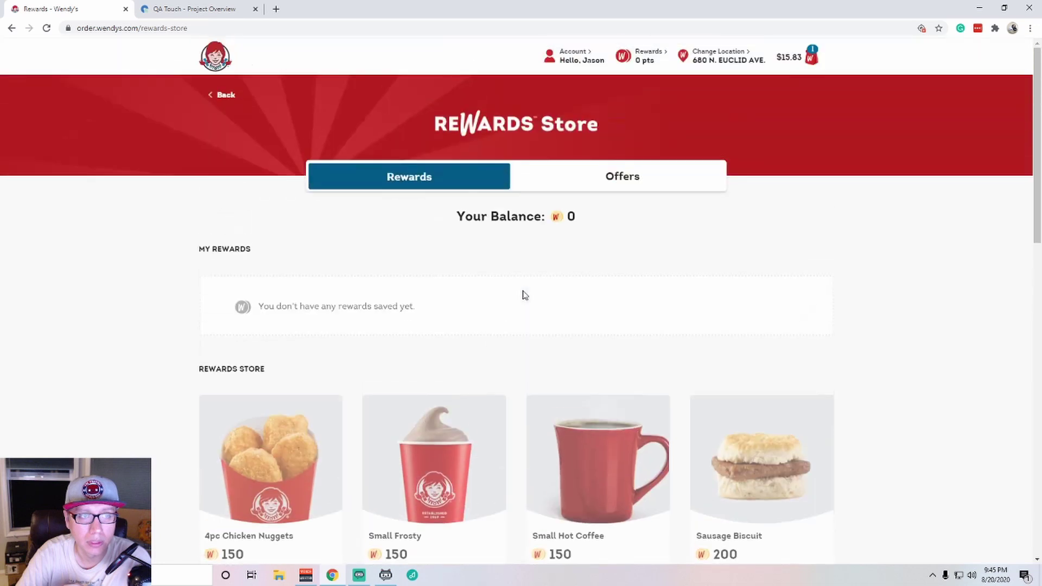
click(585, 181)
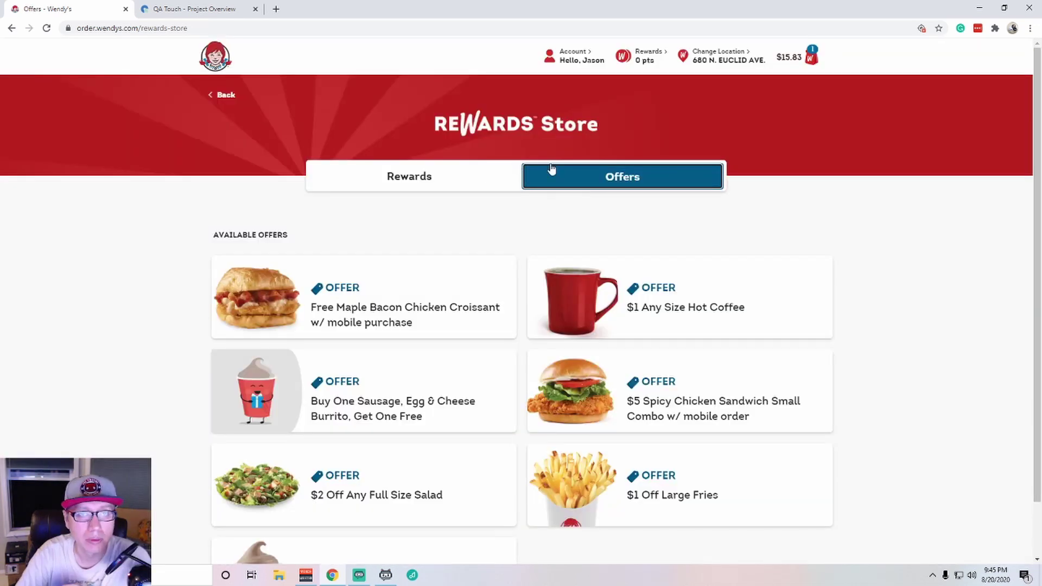
scroll(414, 526, down, 1)
Redeem the Free Small Frosty offer and acknowledge the add-items notice.
click(416, 529)
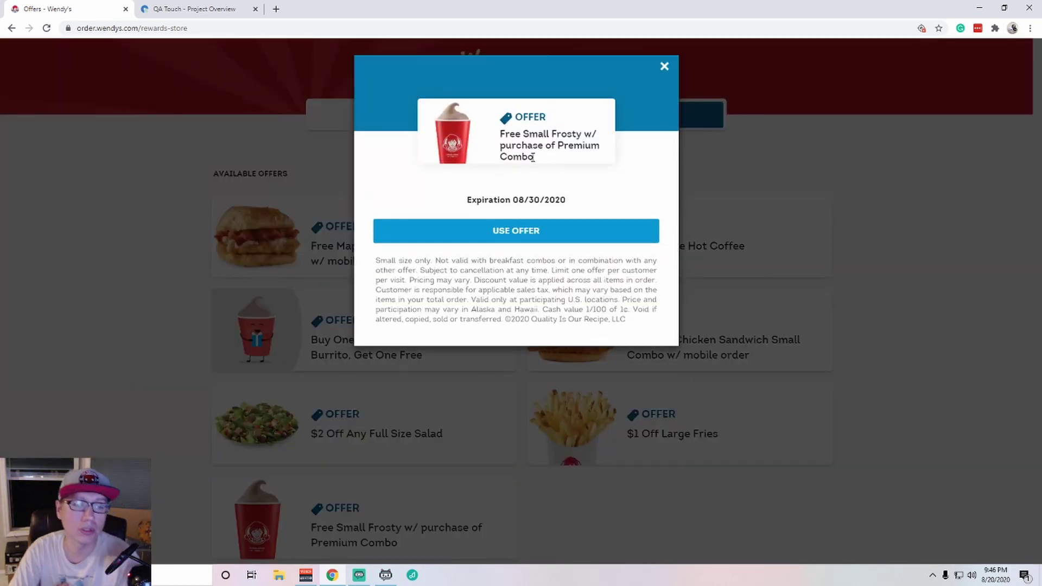
click(543, 230)
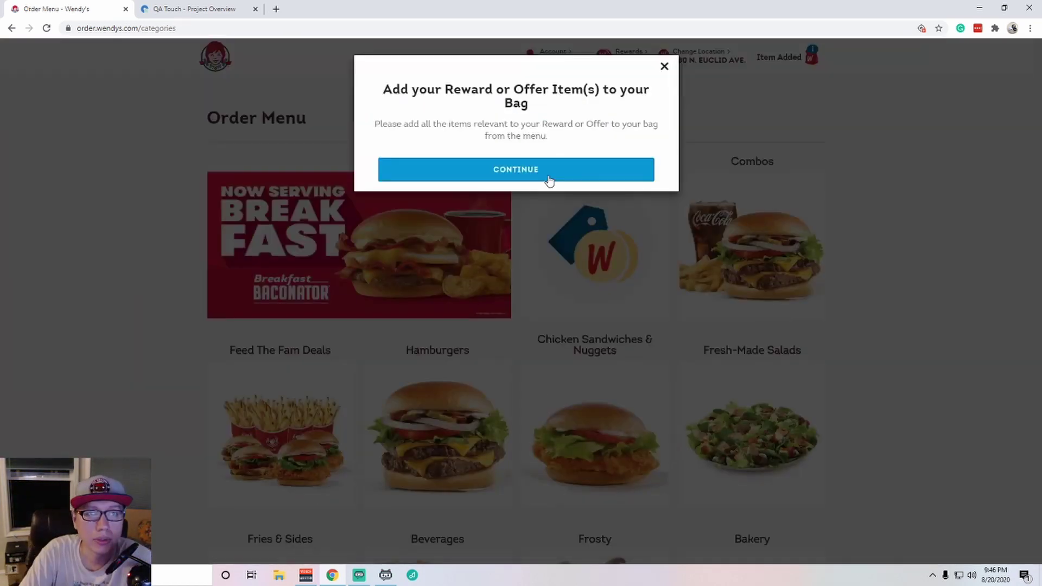
click(550, 181)
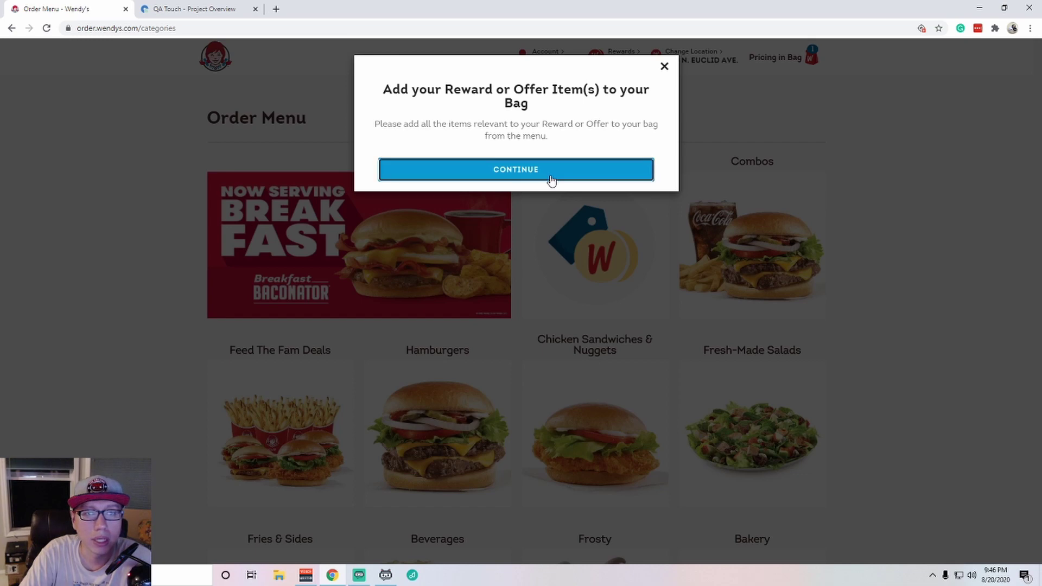
scroll(623, 212, down, 5)
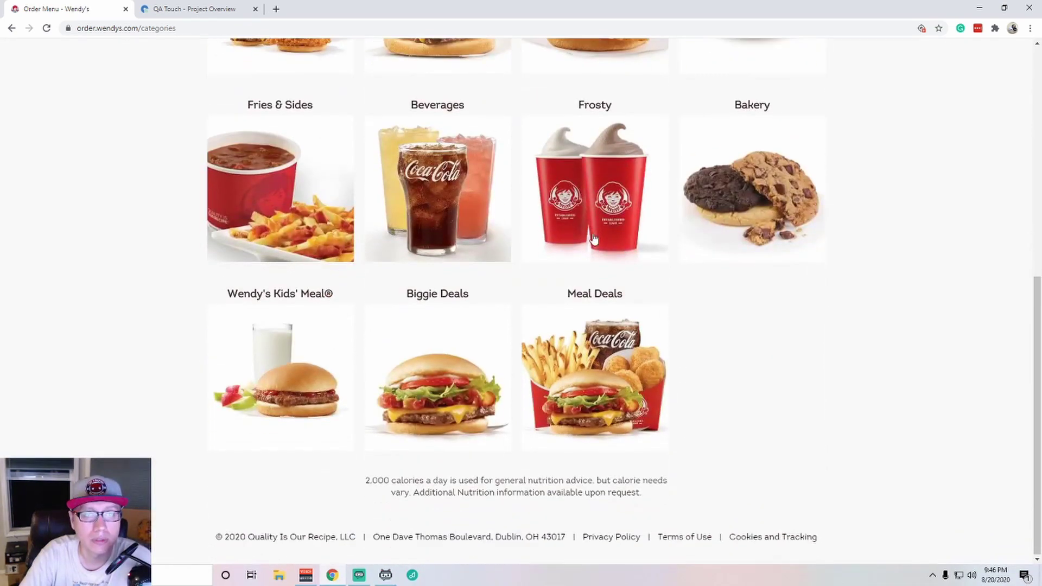
Add a small Classic Chocolate Frosty to the bag and open the bag.
click(592, 240)
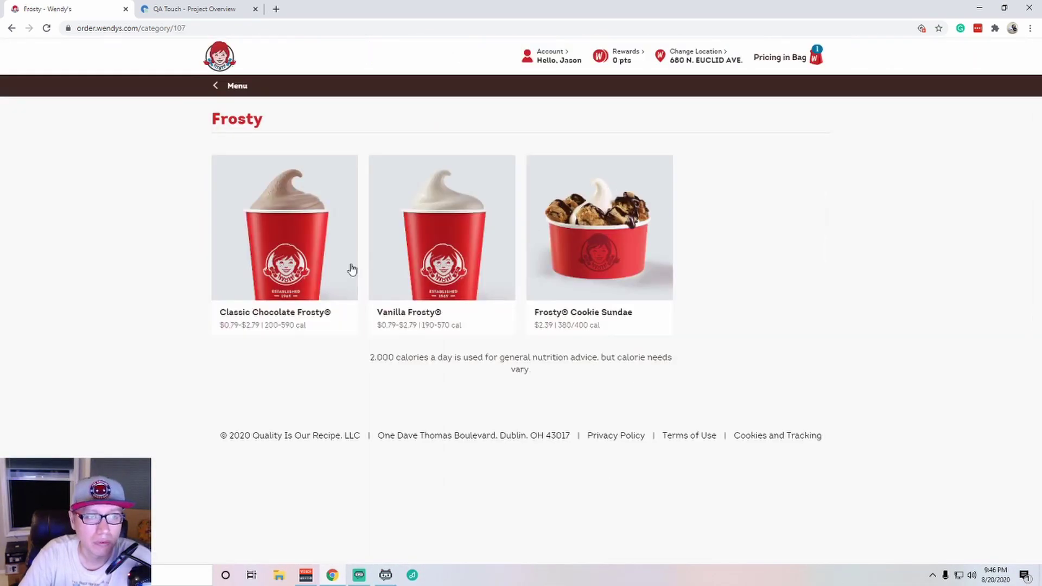
click(295, 255)
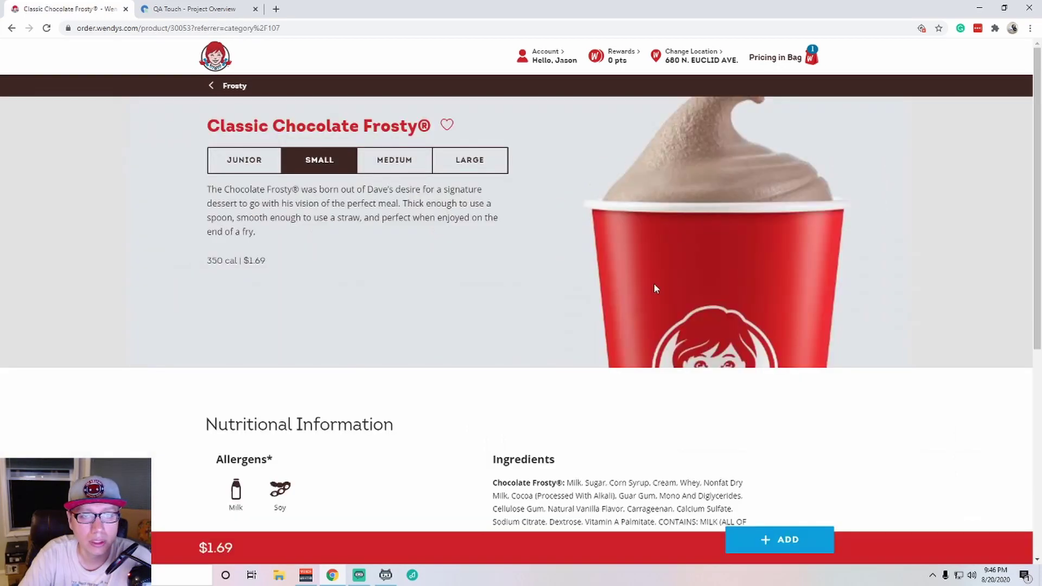
scroll(721, 438, down, 2)
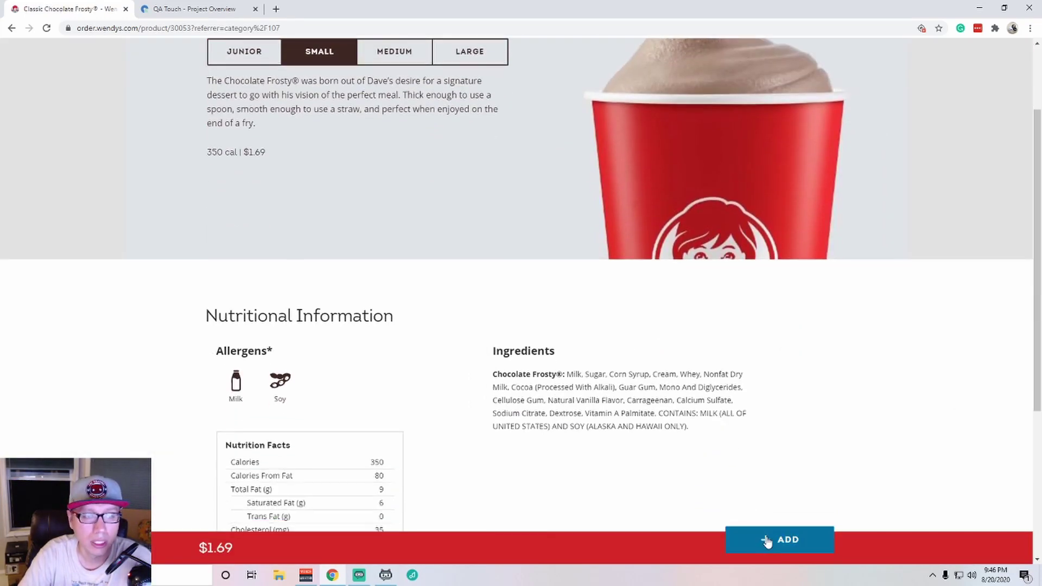
click(765, 541)
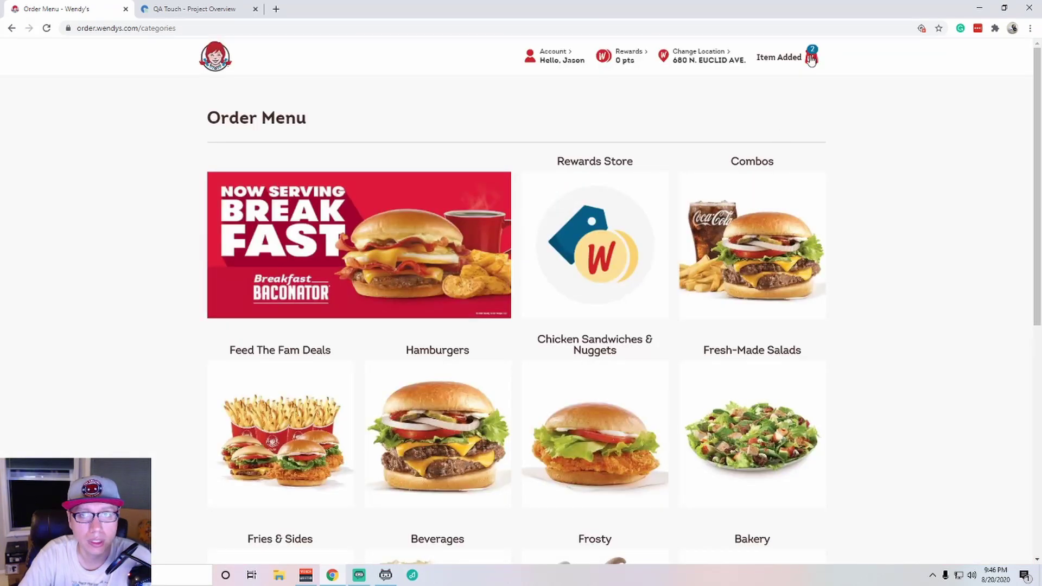
click(811, 59)
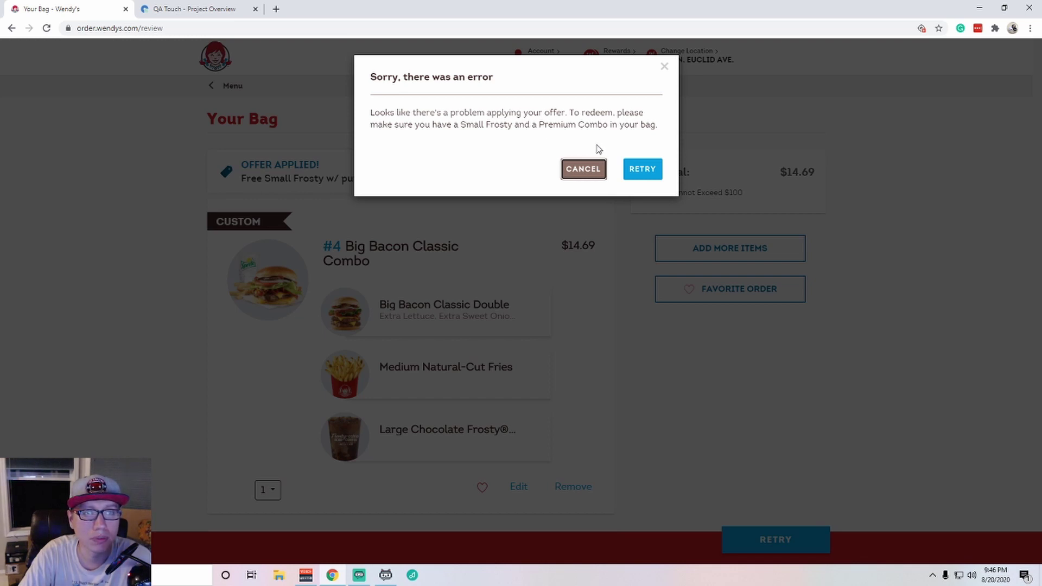
Dismiss the offer error, remove the Offer Applied banner, and return to the Order Menu.
click(662, 75)
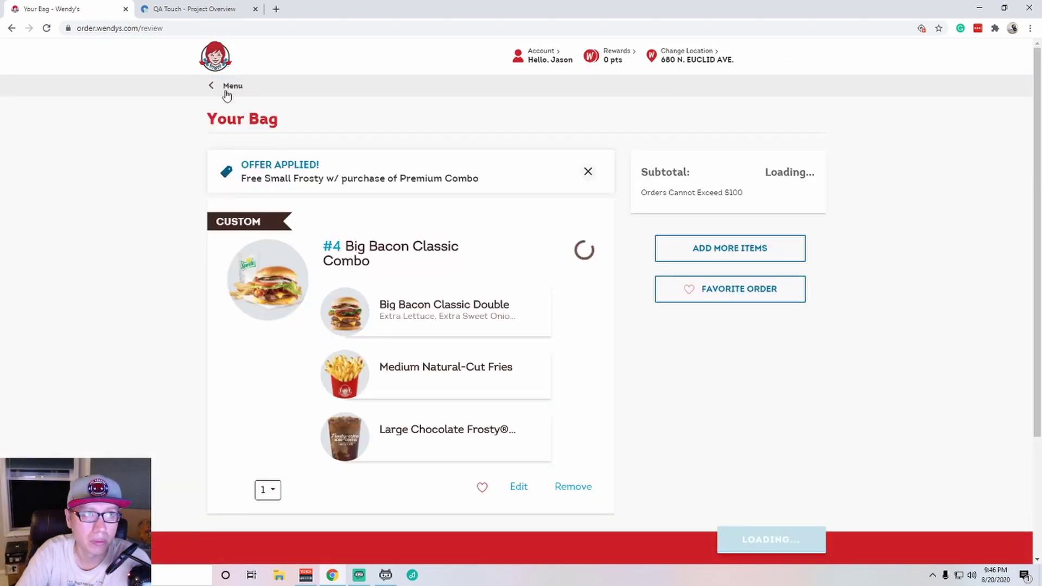
click(225, 88)
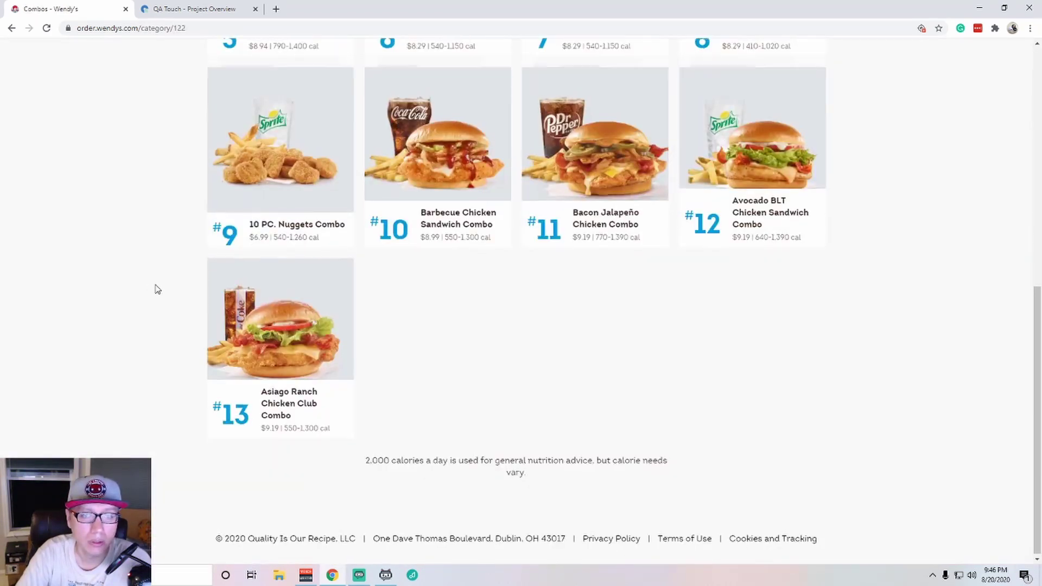
scroll(154, 289, up, 2)
scroll(163, 289, up, 3)
scroll(168, 289, up, 1)
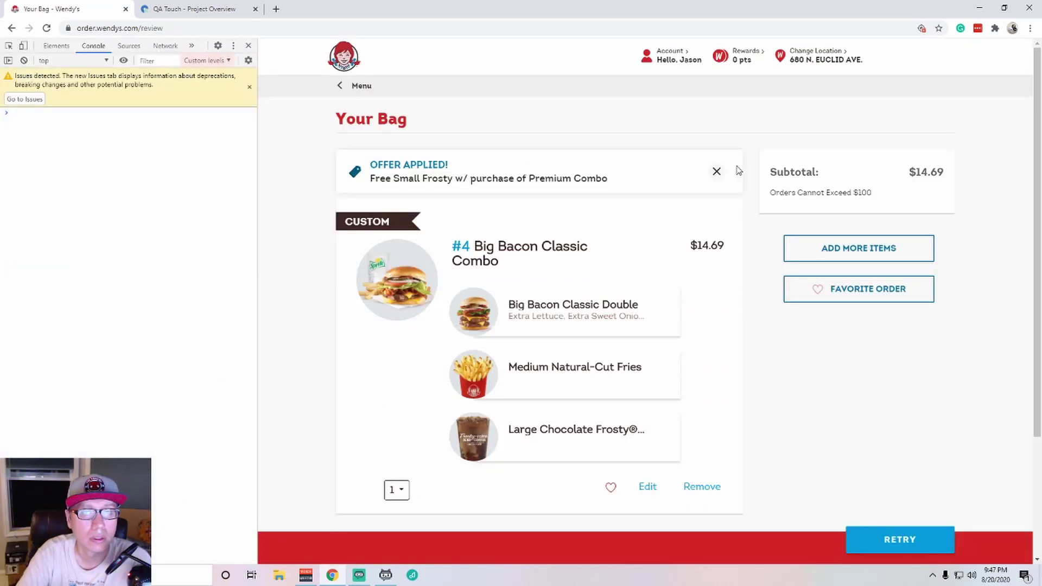
click(719, 173)
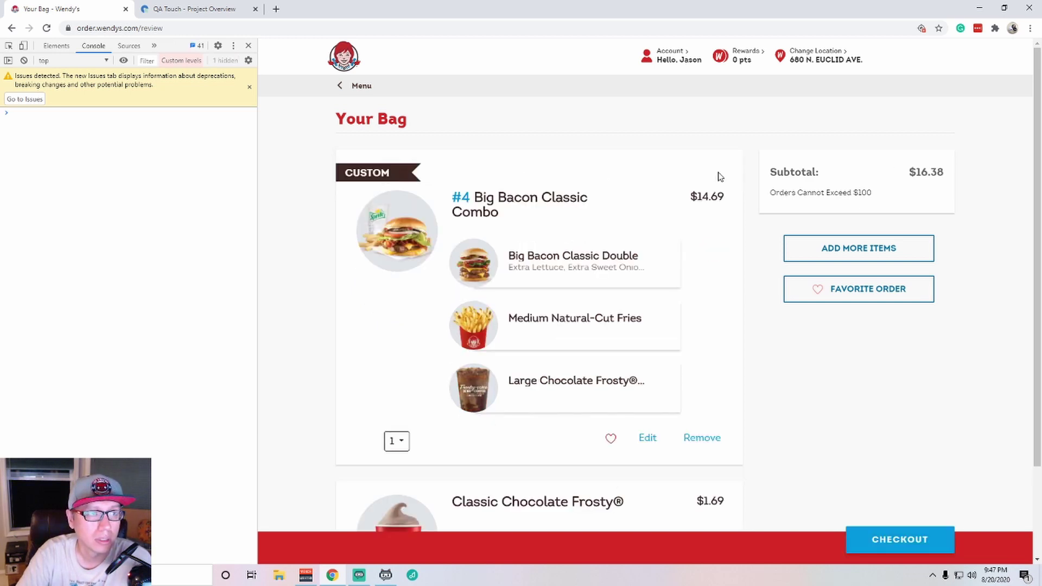
scroll(373, 183, down, 2)
scroll(370, 163, up, 2)
click(365, 91)
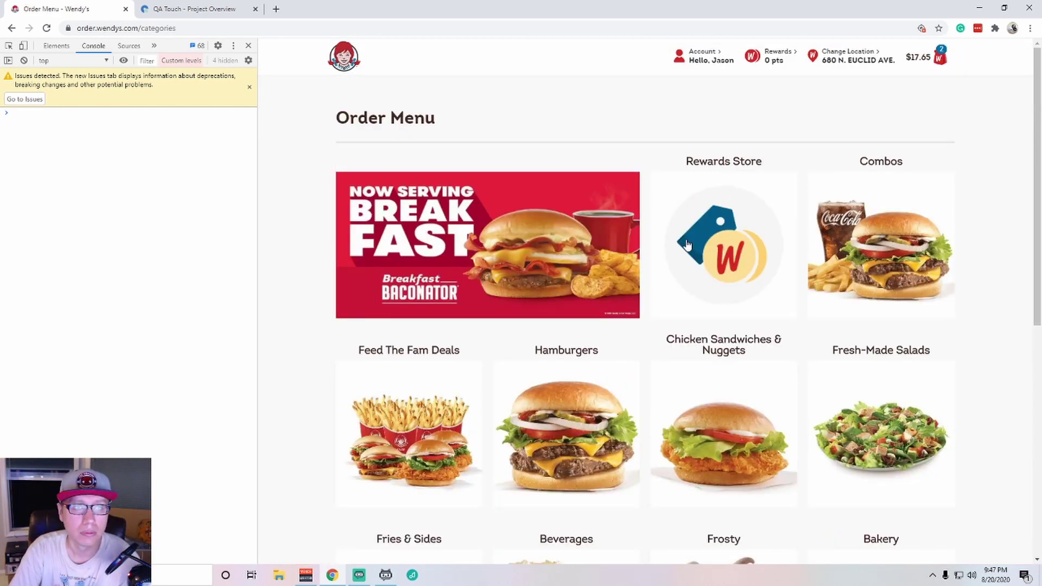
Reapply the Free Small Frosty offer, dismiss the bag's offer error, and return to the menu.
click(738, 247)
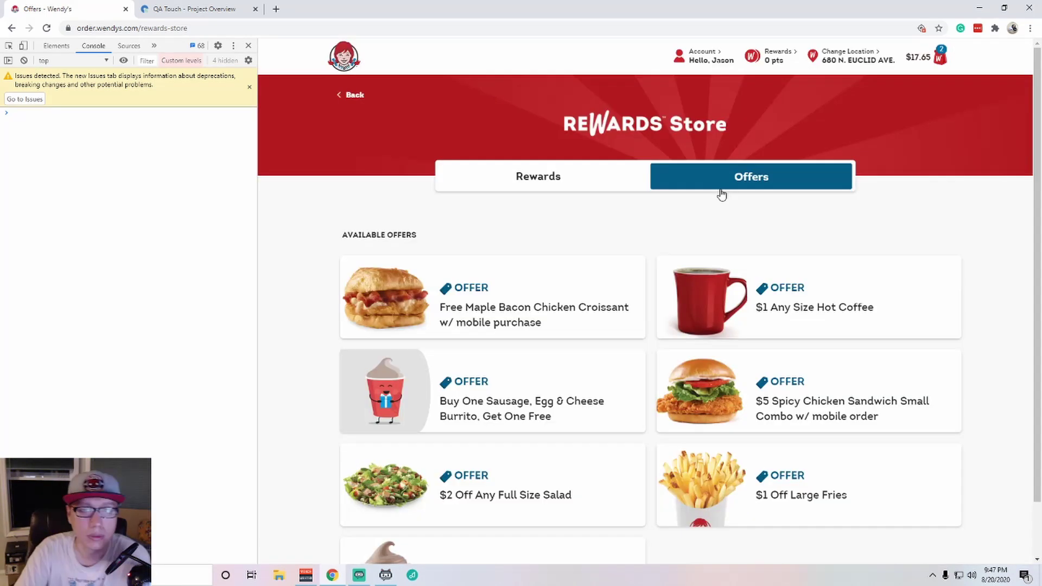
scroll(549, 279, down, 1)
click(473, 510)
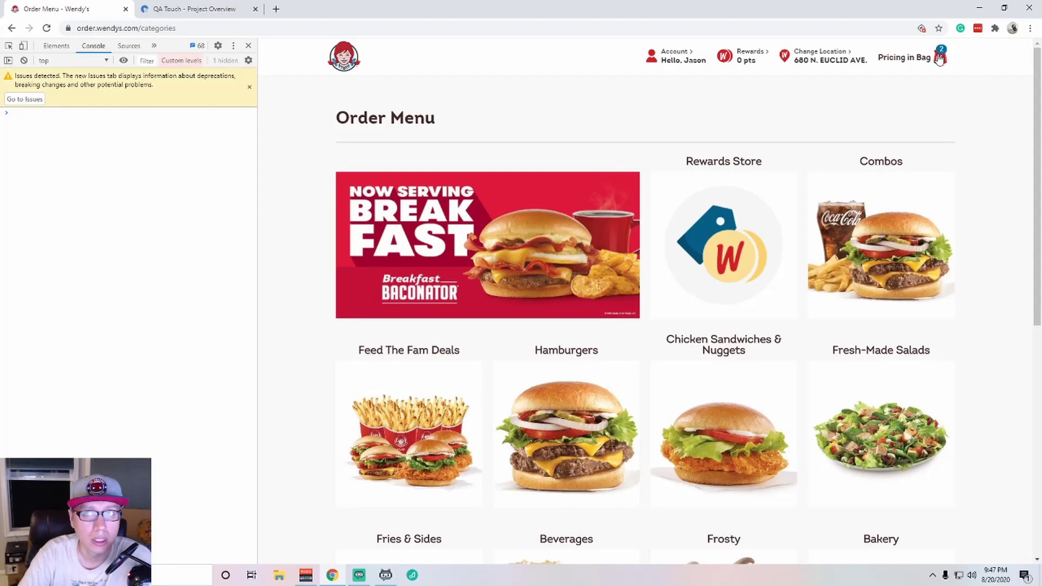
click(940, 59)
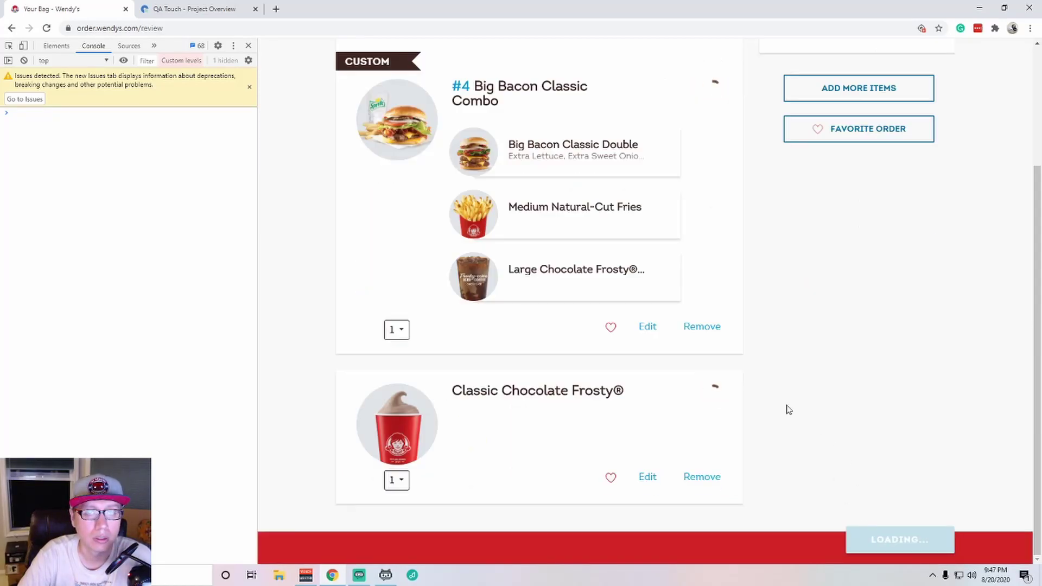
scroll(788, 406, up, 2)
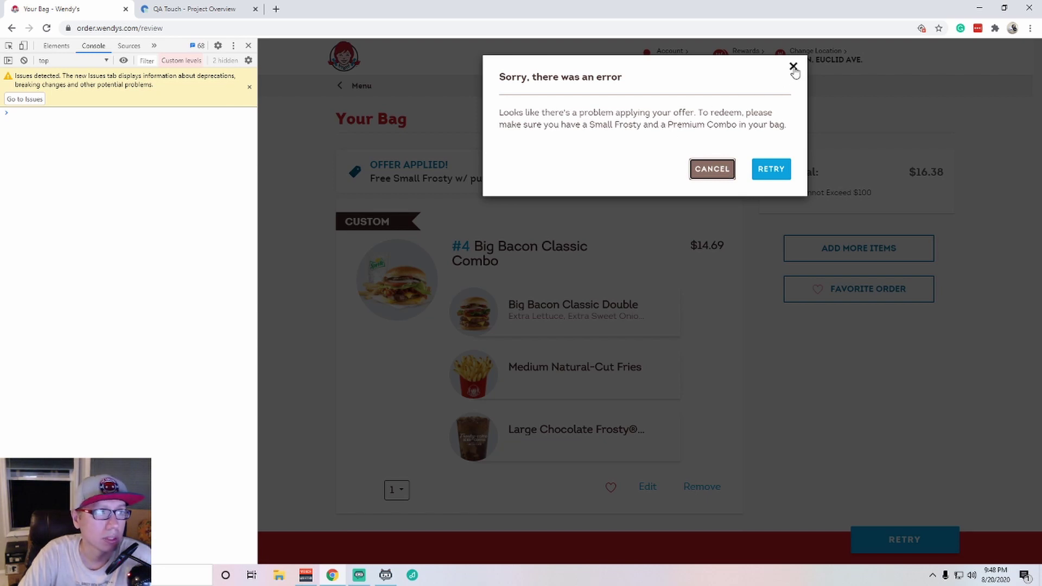
click(794, 68)
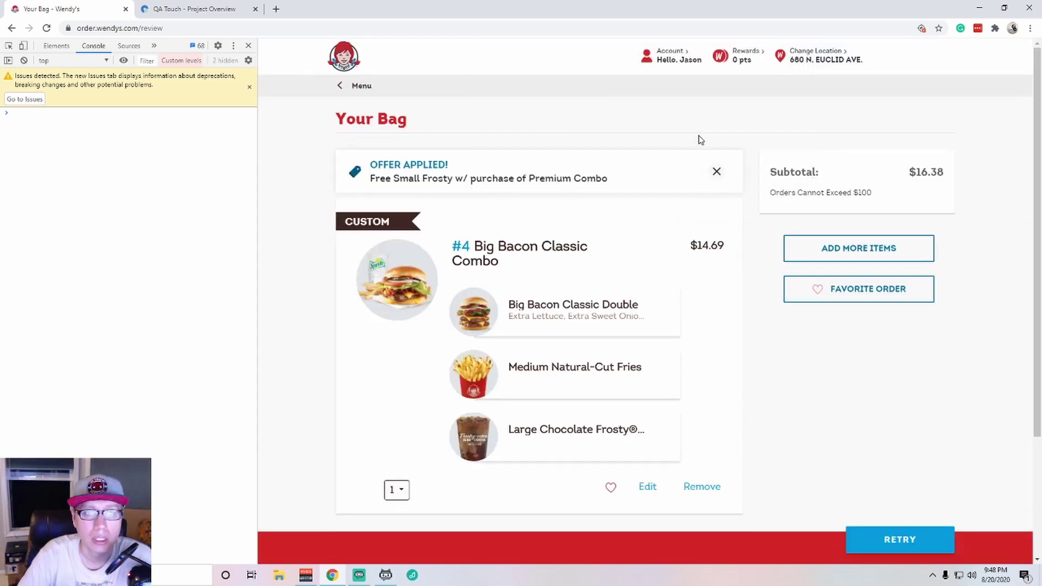
click(351, 91)
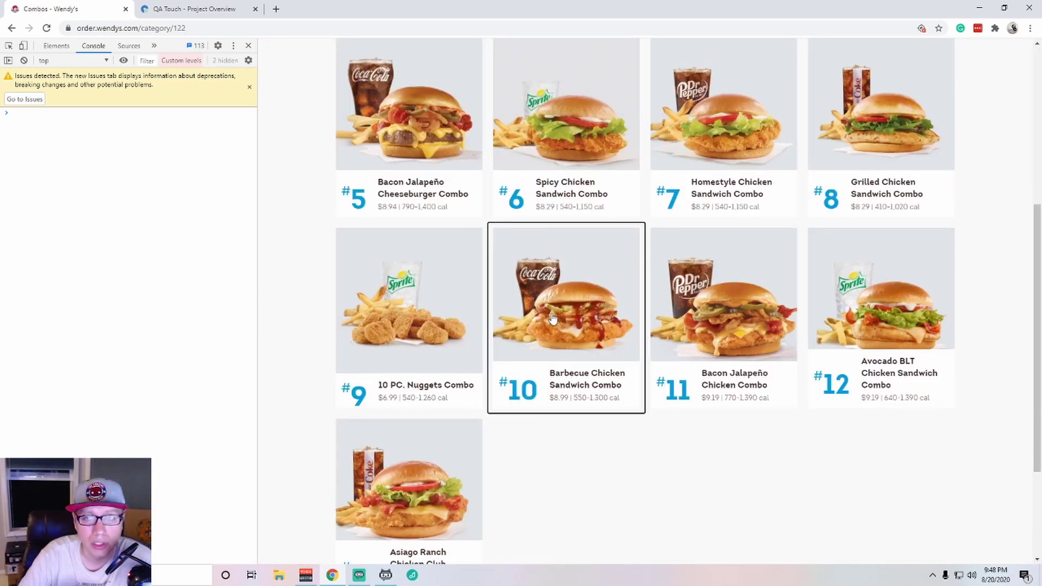
scroll(560, 319, down, 5)
scroll(610, 324, up, 5)
scroll(610, 323, up, 3)
Remove the #10 Barbecue Chicken Sandwich Combo from the bag and dismiss the offer error.
click(940, 65)
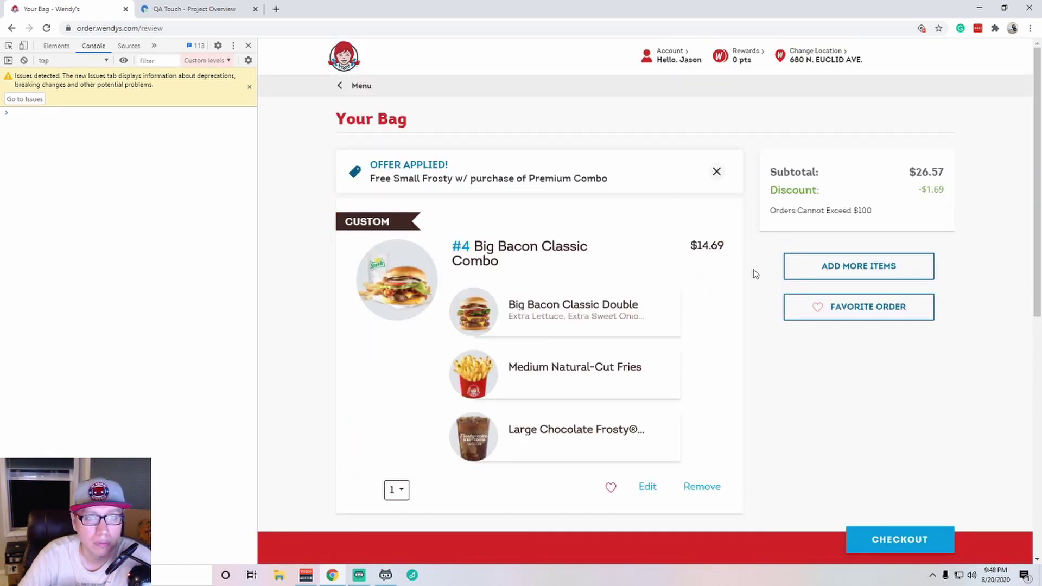
scroll(754, 274, down, 3)
scroll(754, 274, down, 2)
scroll(753, 273, up, 3)
scroll(753, 274, up, 3)
scroll(754, 274, down, 3)
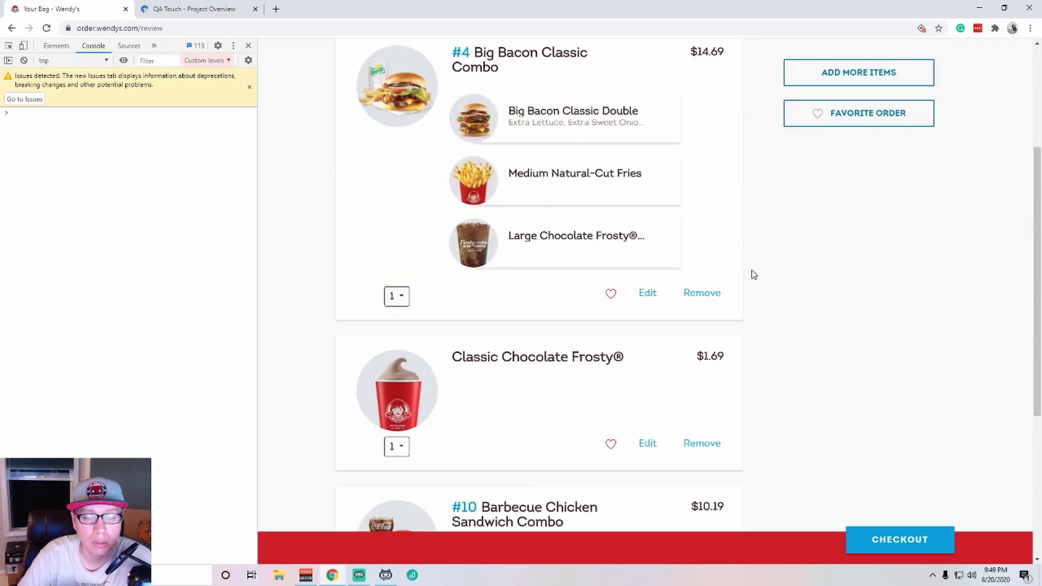
scroll(757, 274, down, 2)
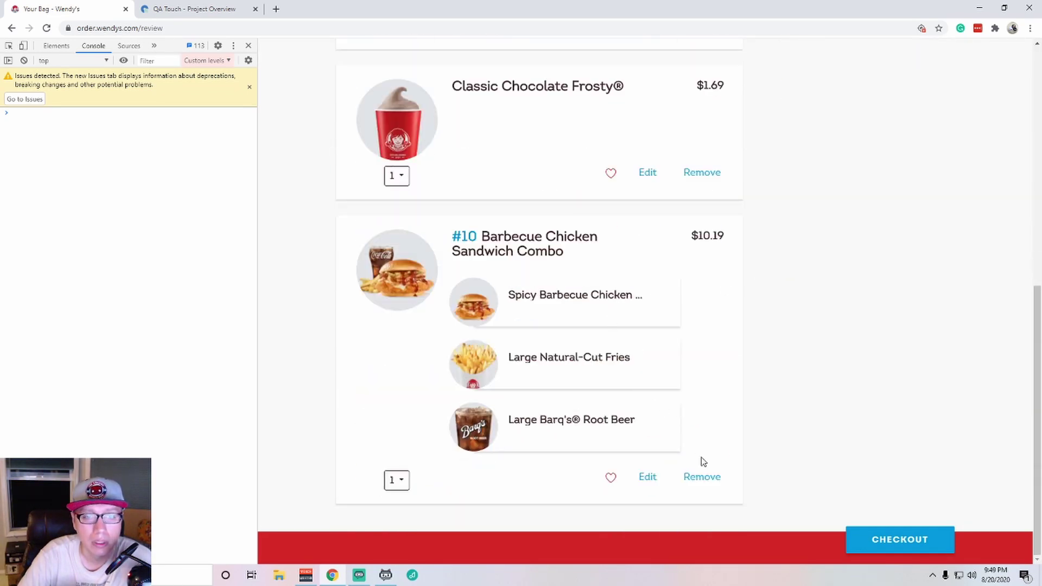
click(702, 477)
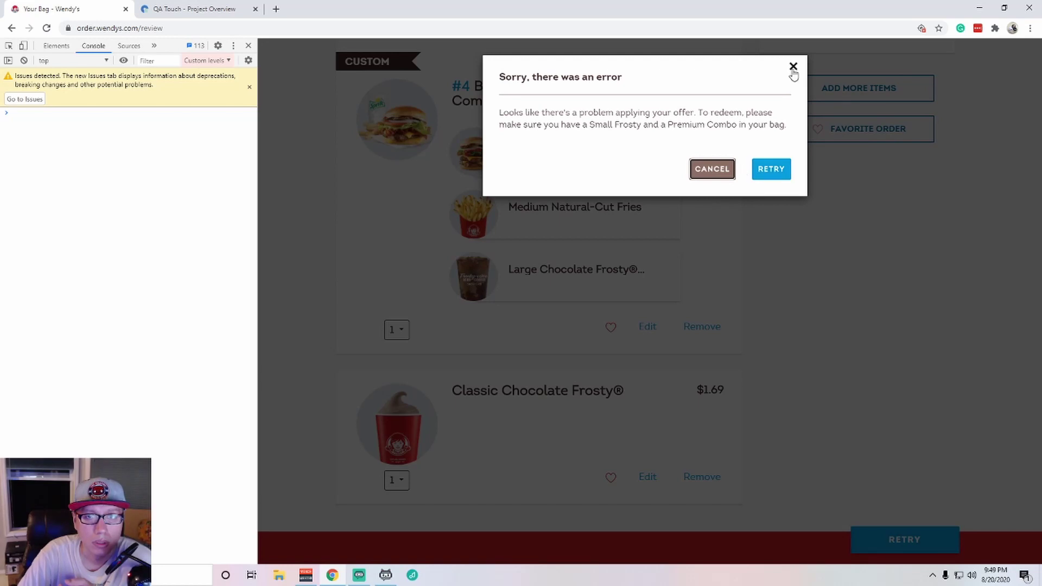
click(715, 173)
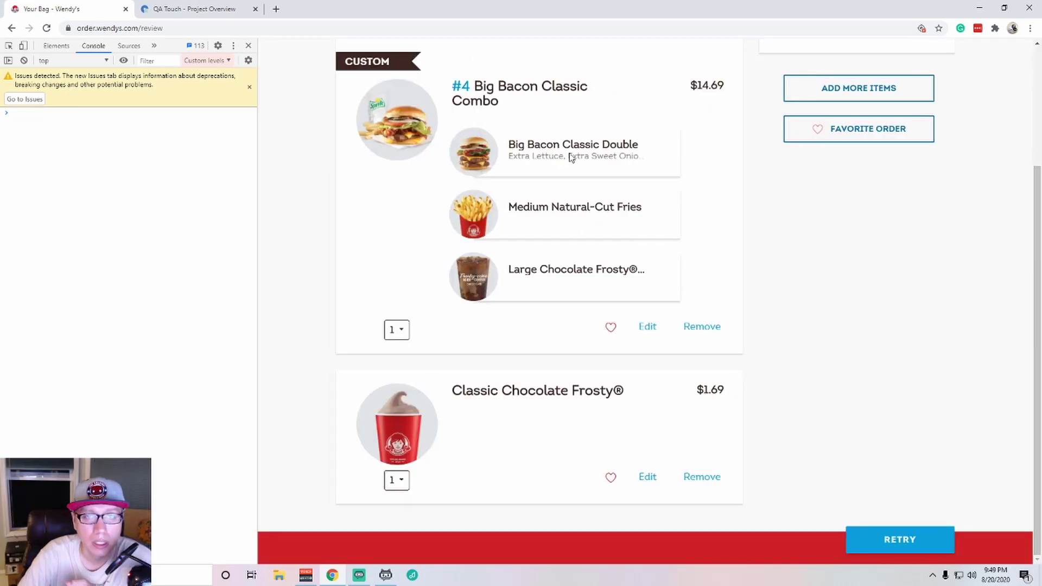
Upsize the Big Bacon Classic Combo's fries to large, save it, and dismiss the offer error.
click(652, 330)
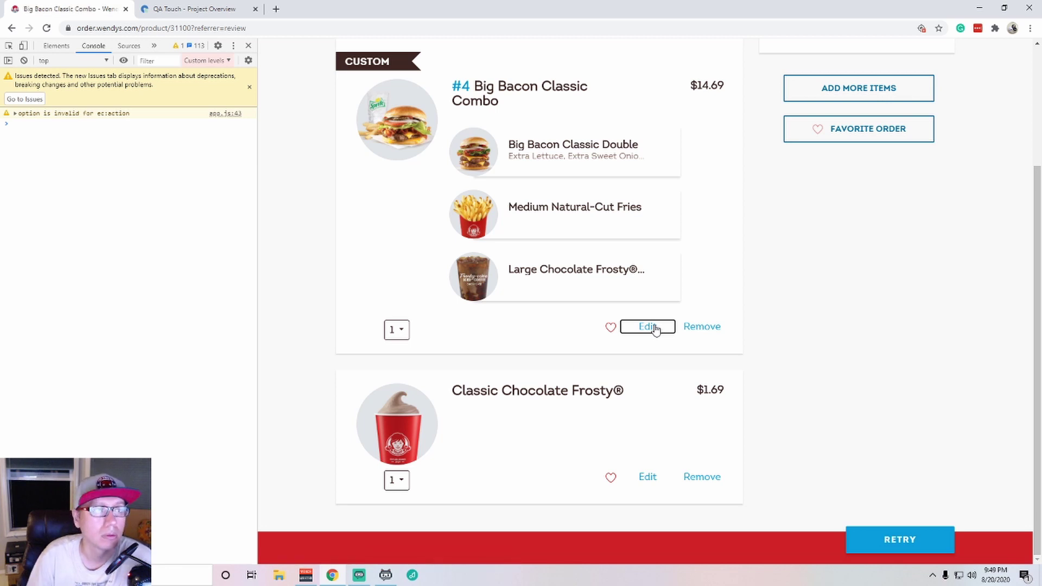
scroll(656, 330, down, 1)
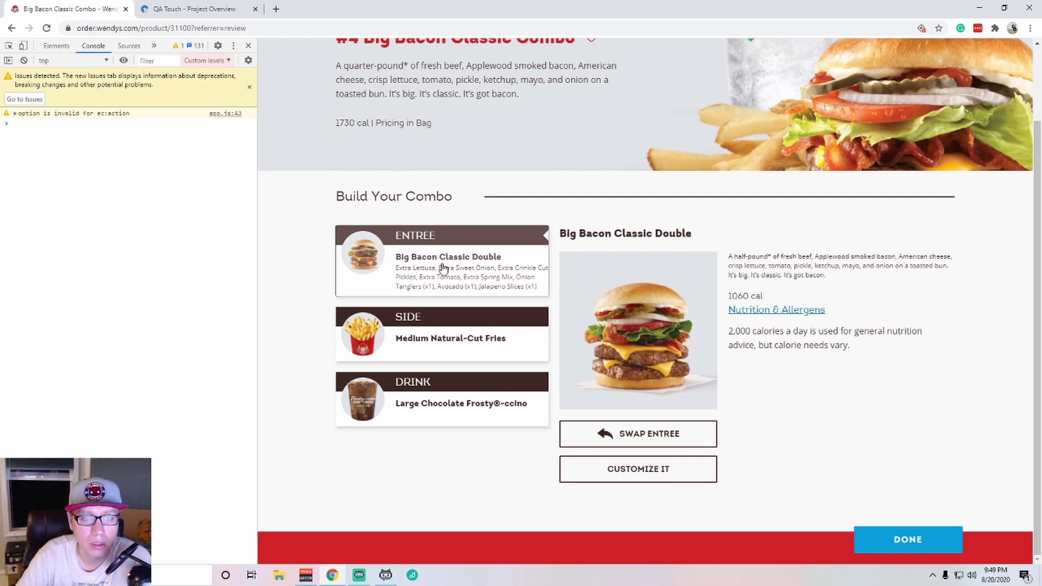
click(438, 337)
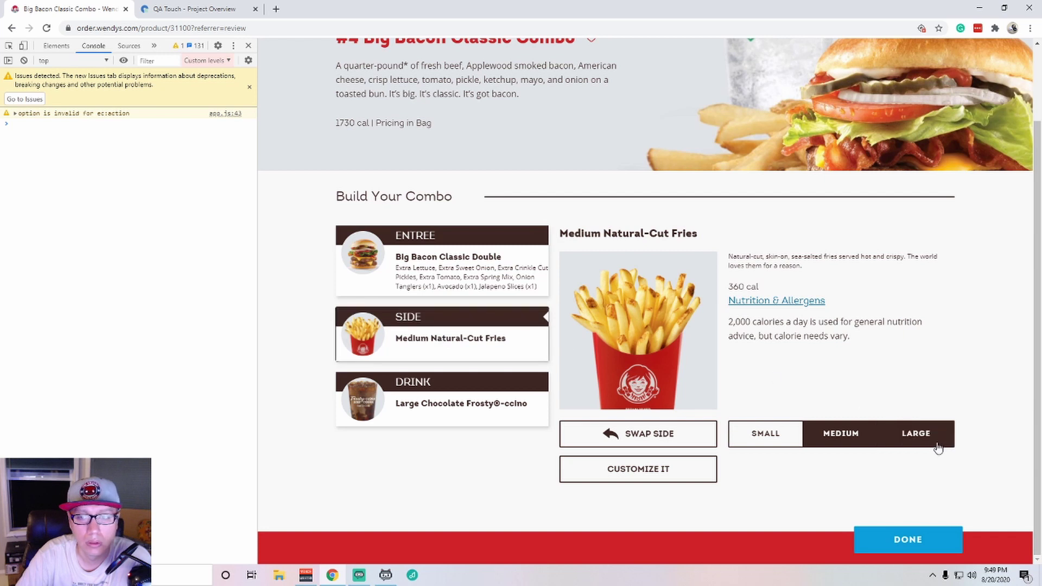
click(920, 436)
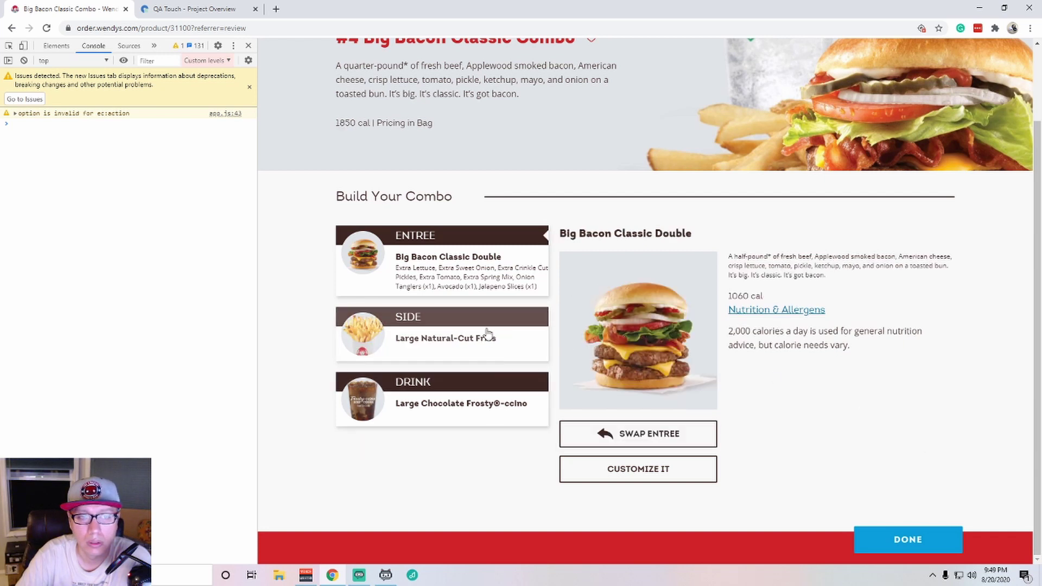
click(900, 534)
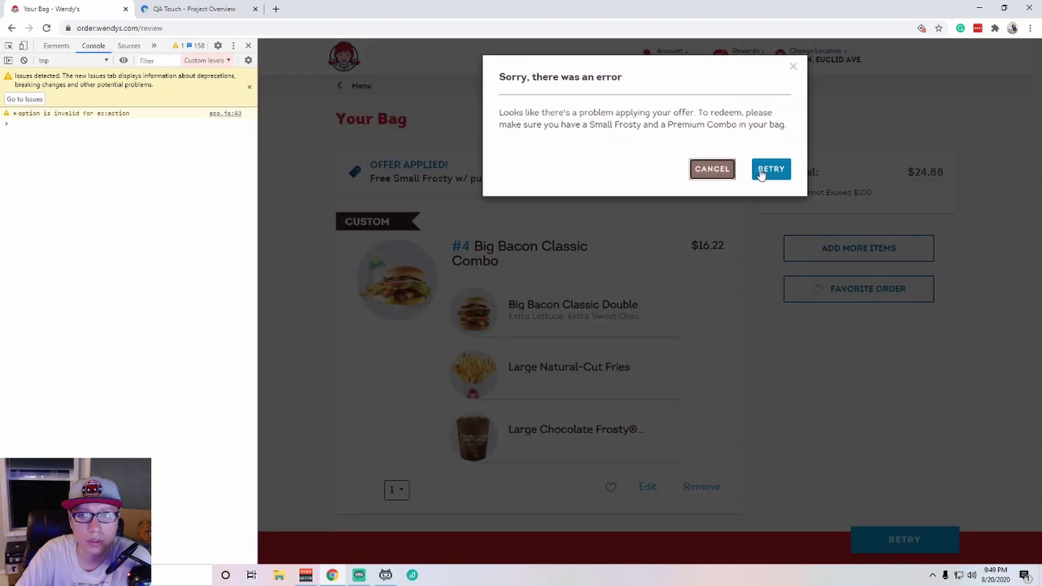
click(721, 175)
scroll(743, 260, down, 2)
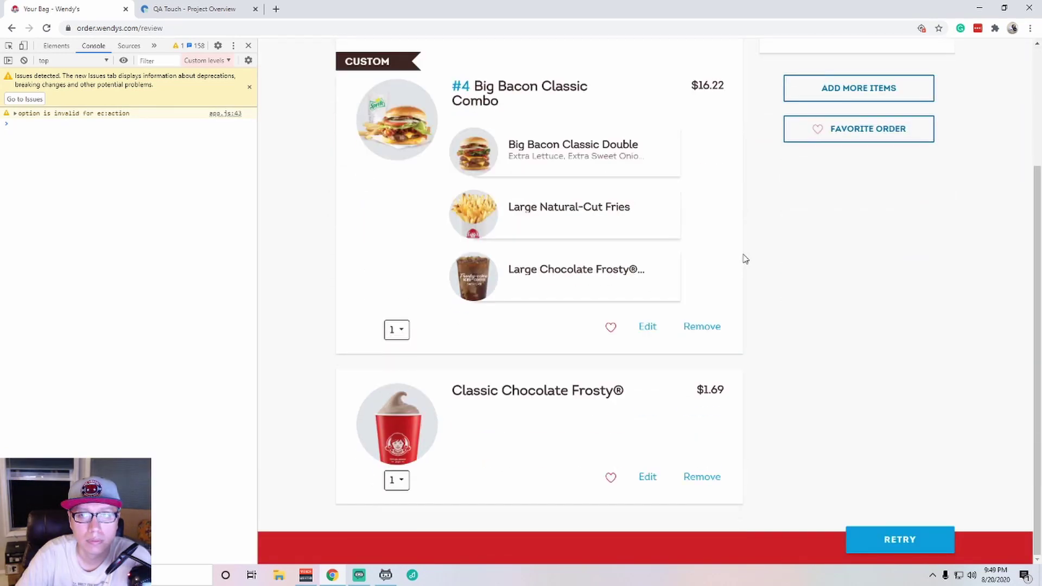
scroll(743, 259, up, 2)
scroll(745, 259, down, 2)
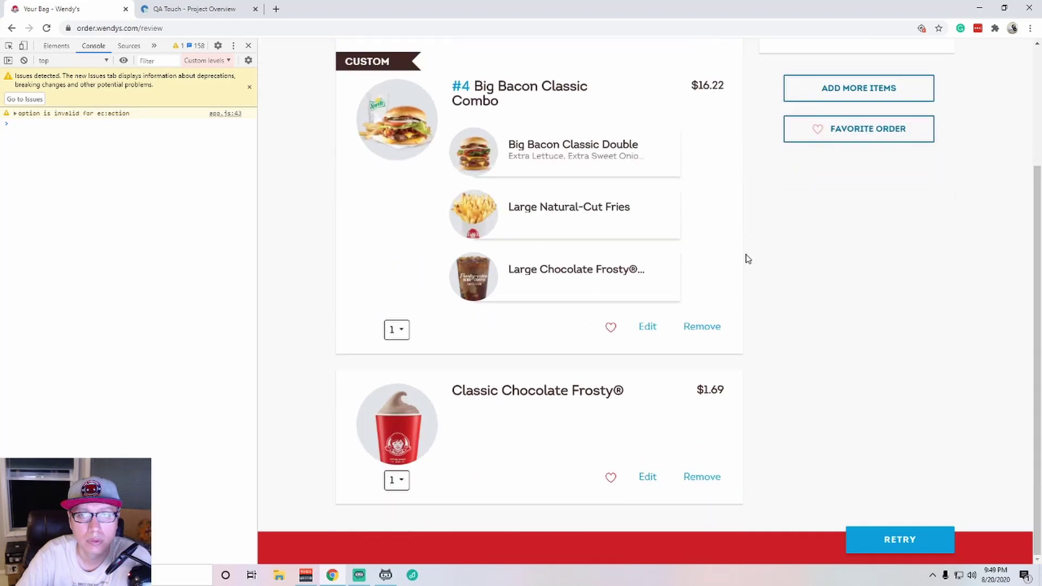
scroll(747, 260, up, 1)
scroll(747, 259, up, 1)
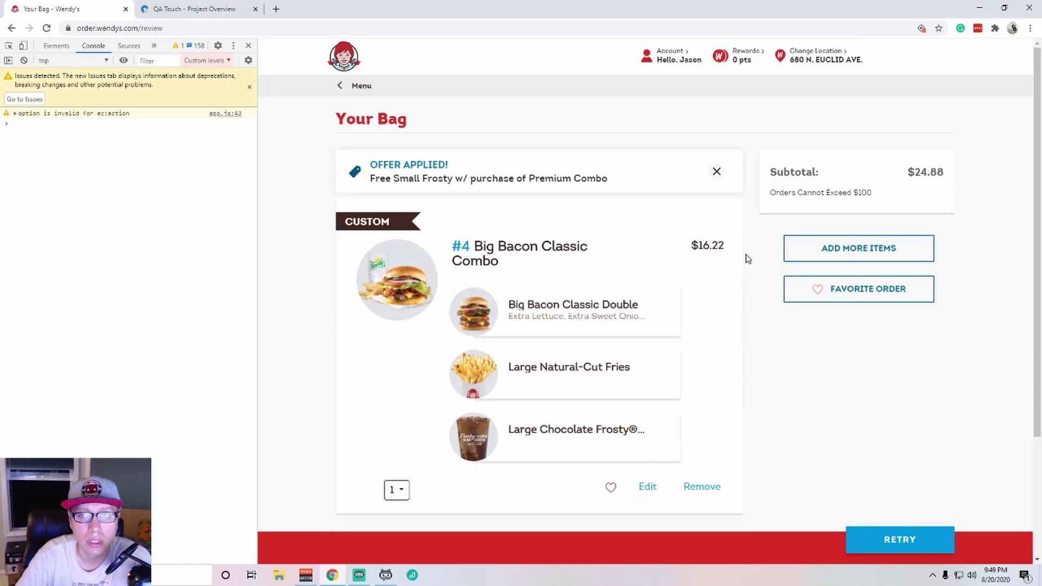
scroll(745, 259, down, 1)
scroll(746, 259, up, 1)
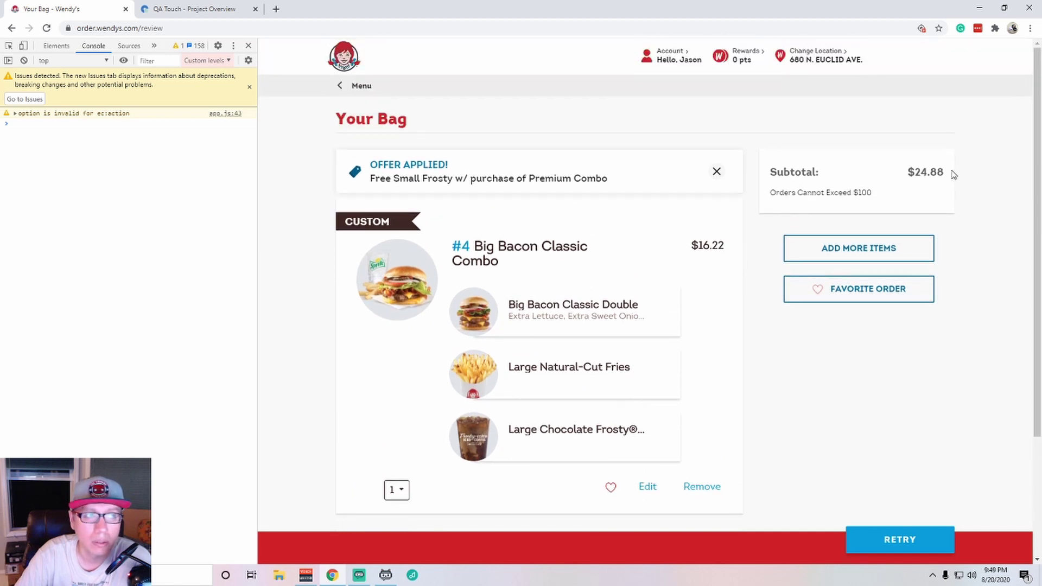
drag(908, 175, 955, 177)
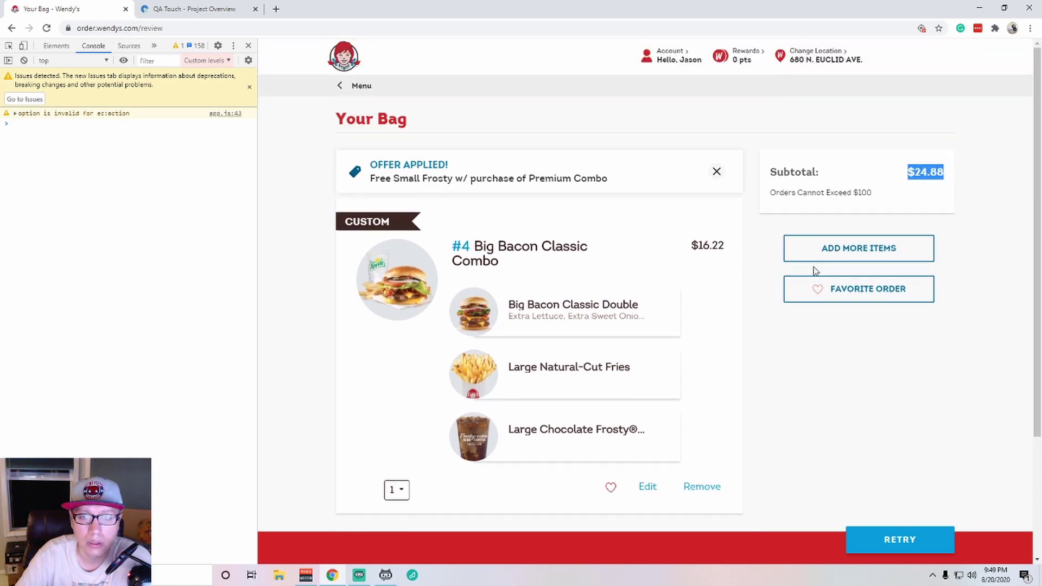
scroll(807, 272, down, 2)
scroll(806, 272, up, 2)
scroll(759, 279, down, 2)
scroll(742, 313, up, 2)
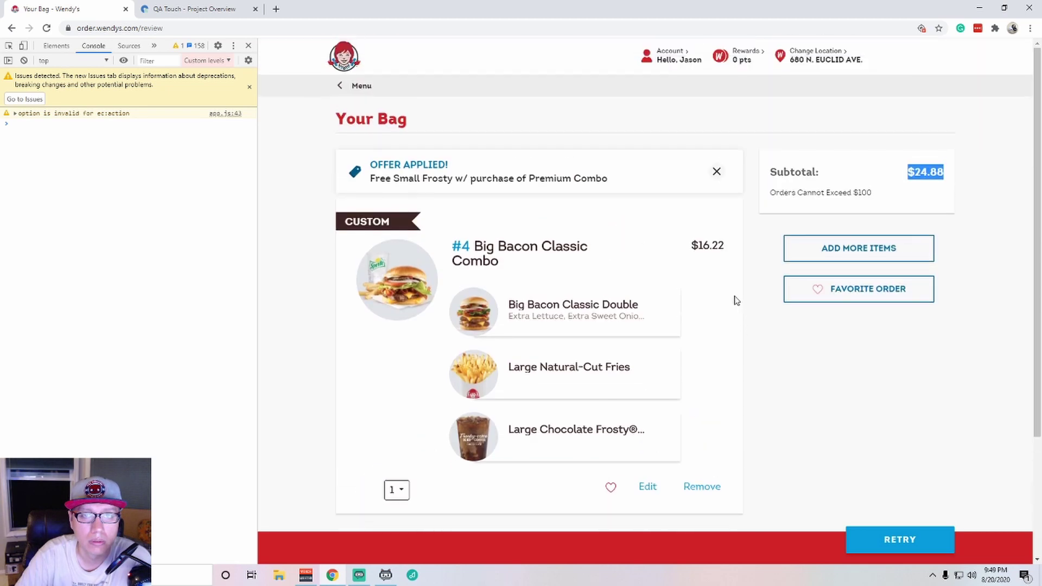
scroll(710, 269, down, 2)
scroll(741, 318, up, 2)
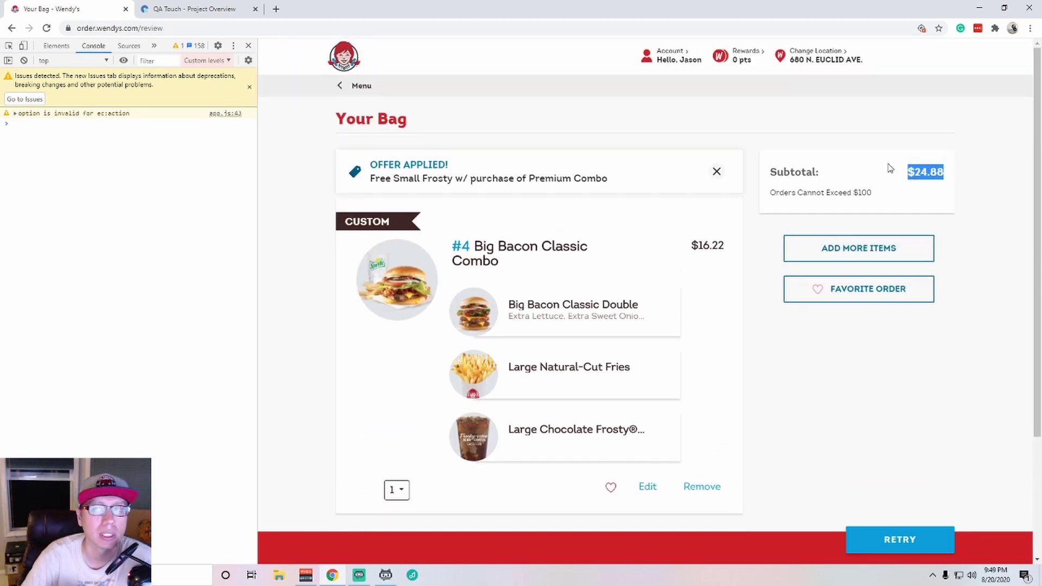
scroll(682, 364, down, 2)
scroll(682, 363, up, 2)
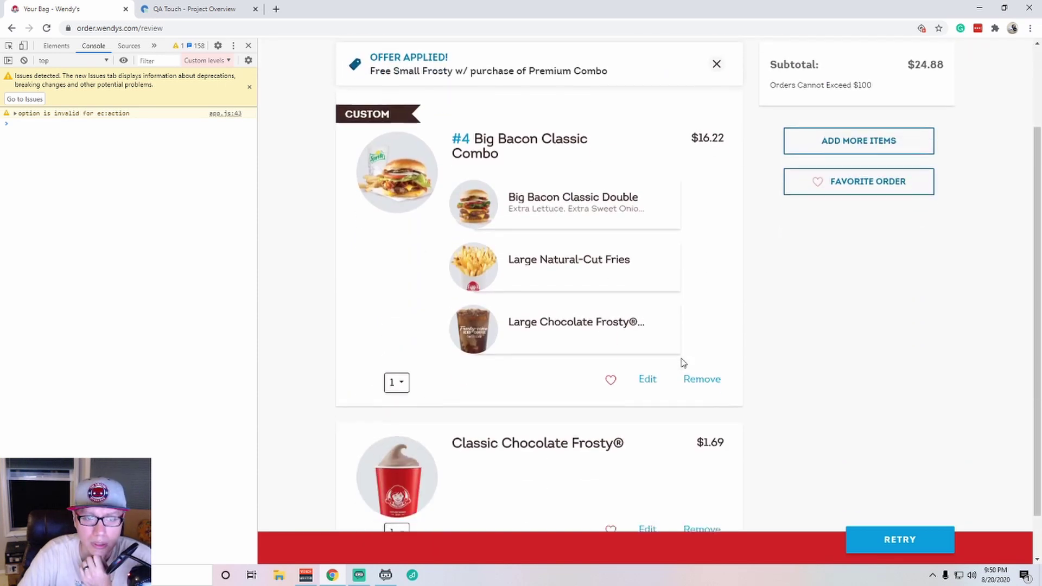
Remove the Big Bacon Classic Combo, dismiss the offer error, and highlight the $24.88 subtotal.
click(705, 383)
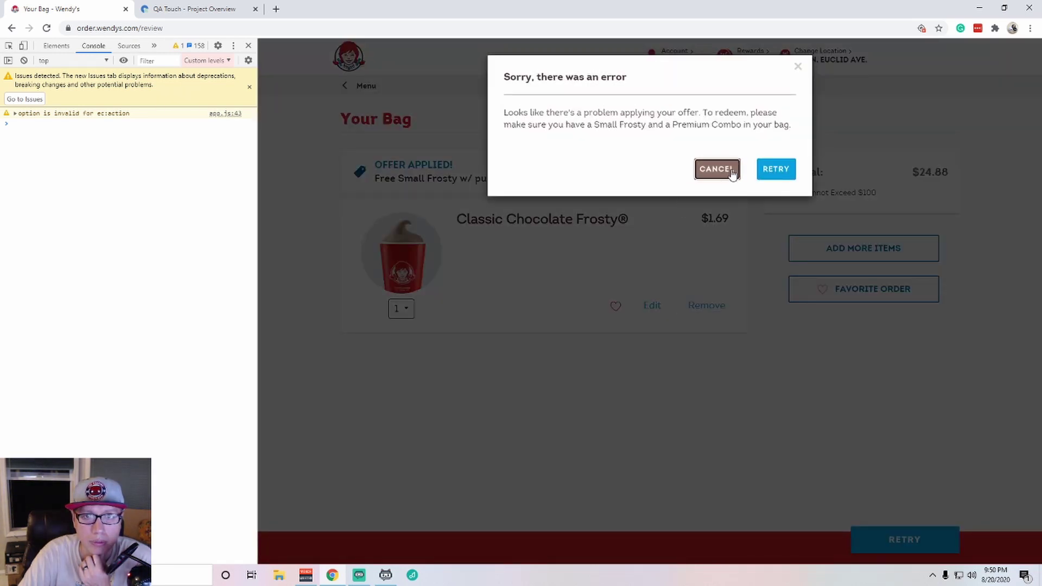
click(732, 171)
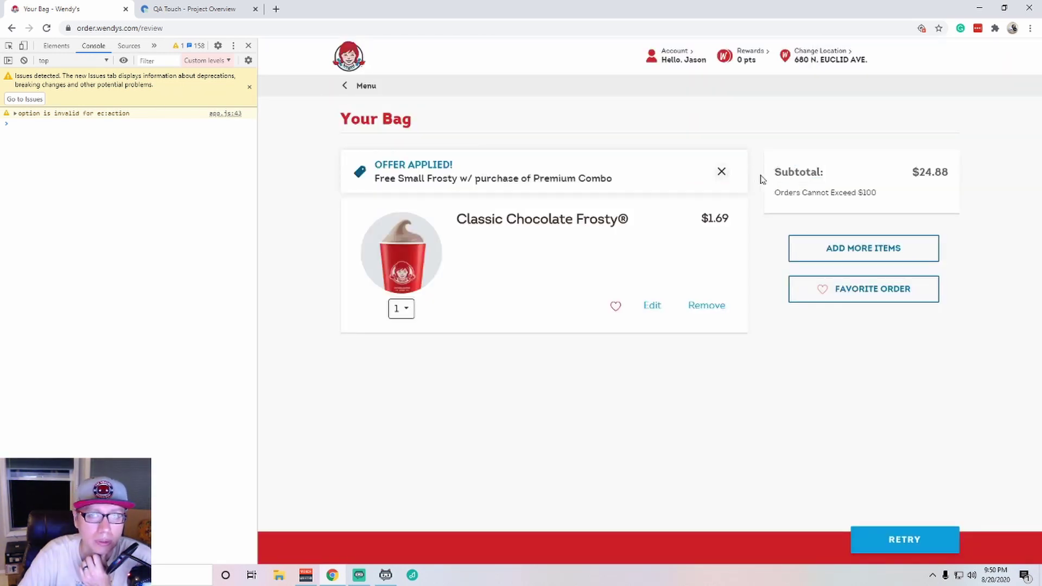
mouse_move(767, 172)
mouse_down()
mouse_move(963, 181)
mouse_move(971, 194)
mouse_up()
click(971, 194)
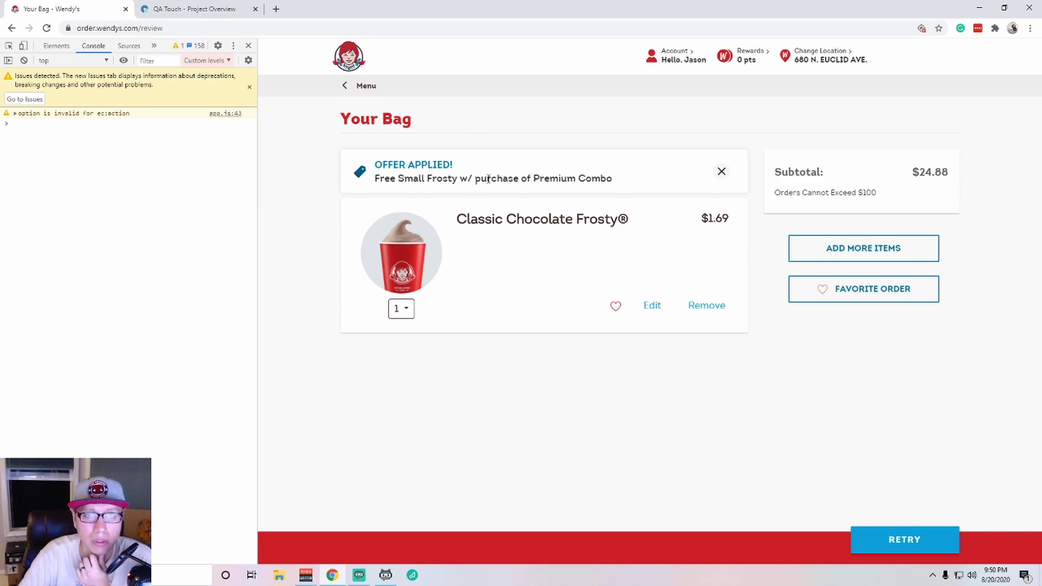
drag(908, 172, 991, 173)
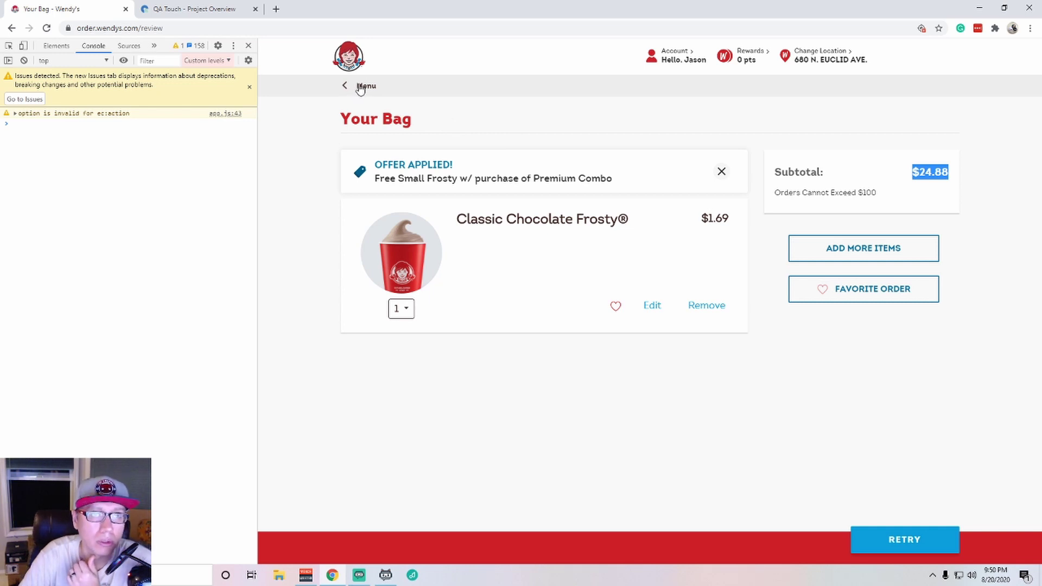
Capture a Snagit screenshot of the Wendy's bag page.
click(215, 8)
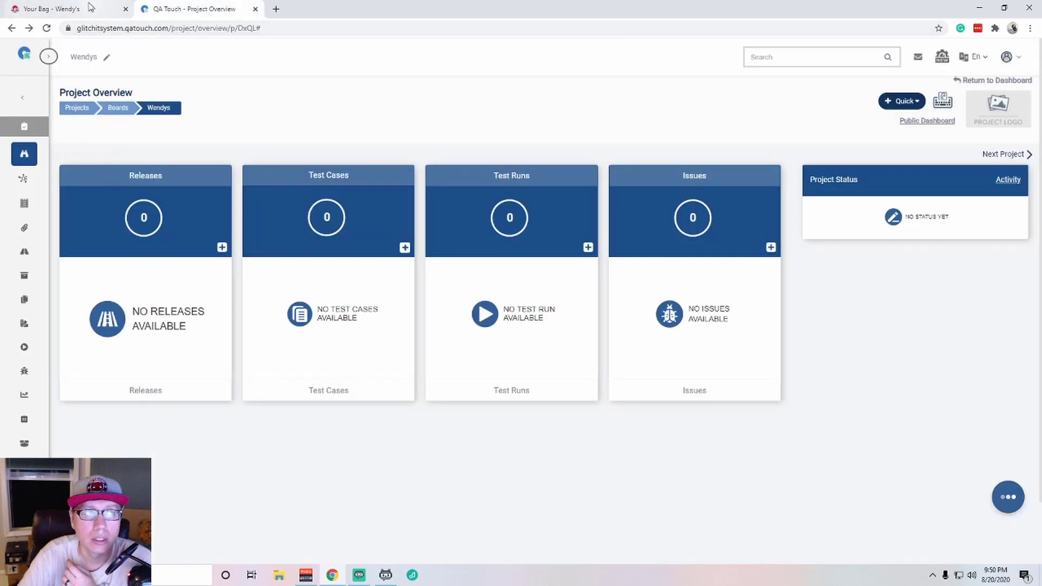
click(65, 8)
click(302, 168)
key(Print)
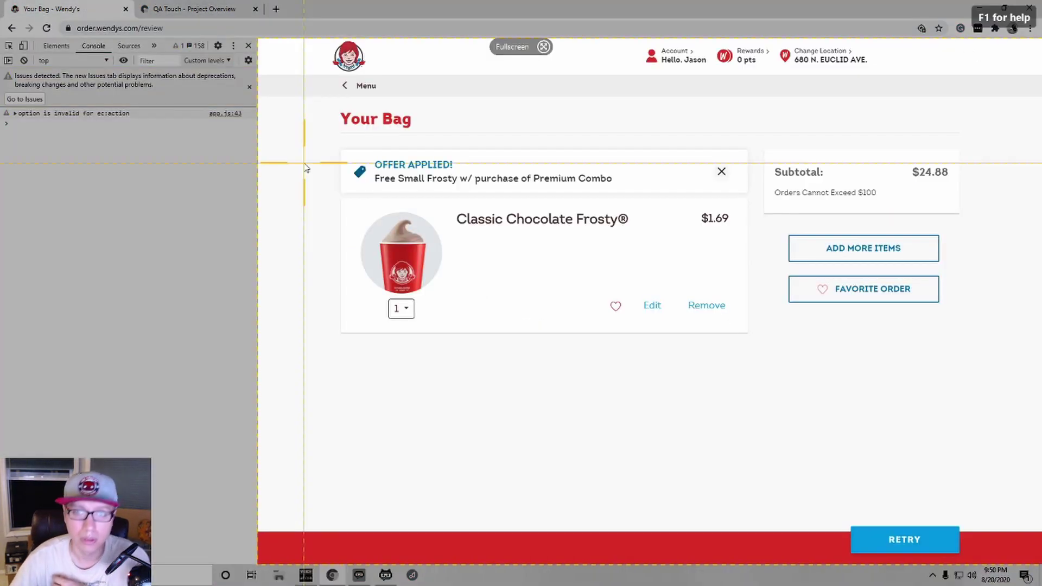
click(439, 161)
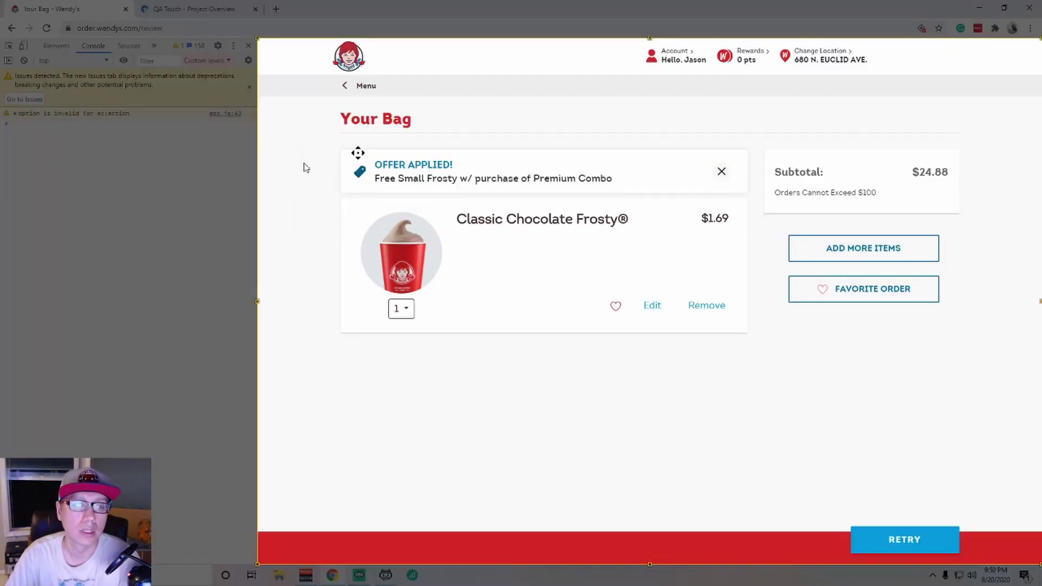
Save the capture as a PNG in Downloads and close Snagit.
click(303, 168)
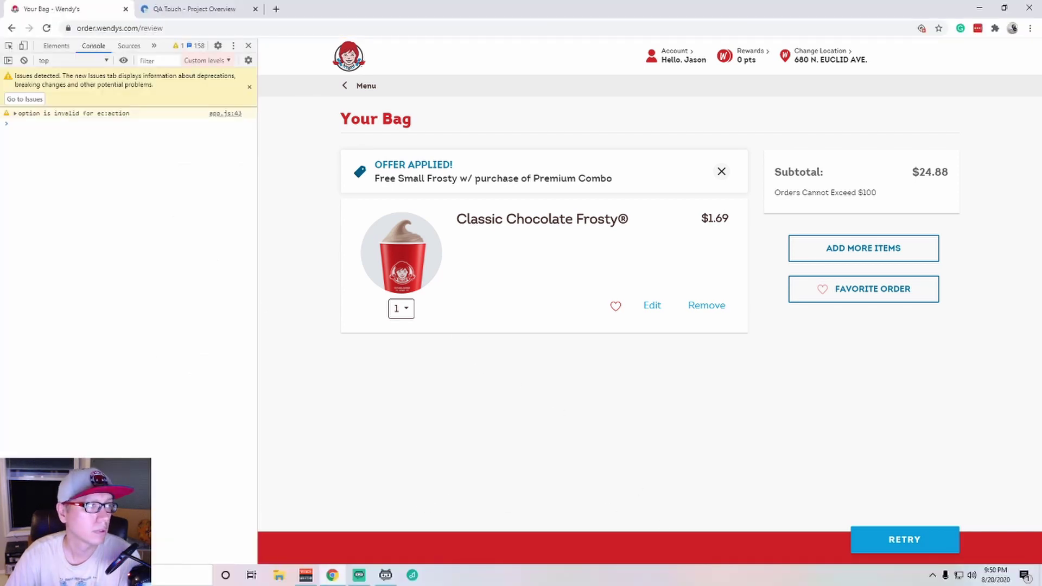
click(265, 104)
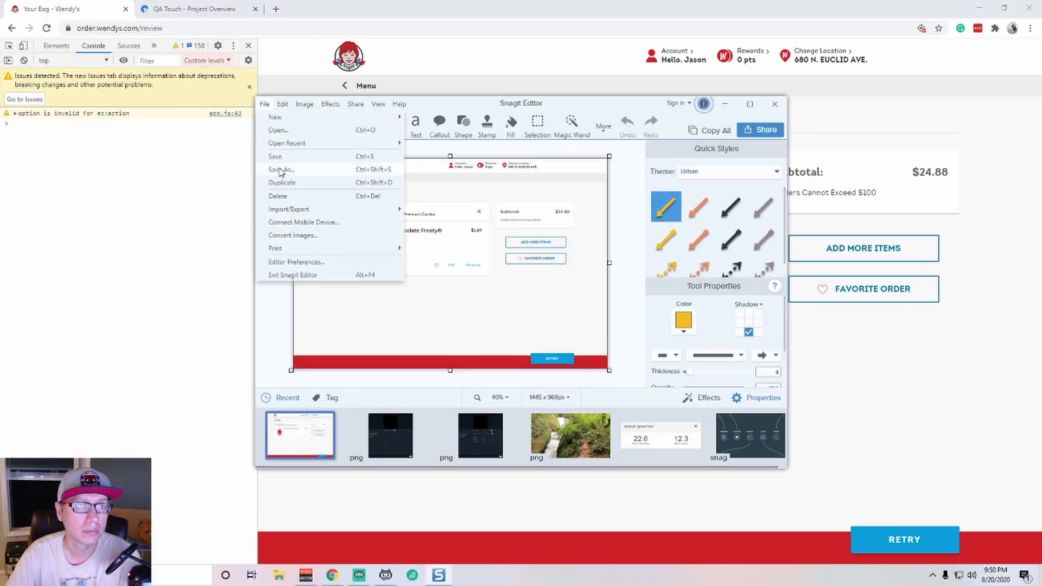
click(281, 169)
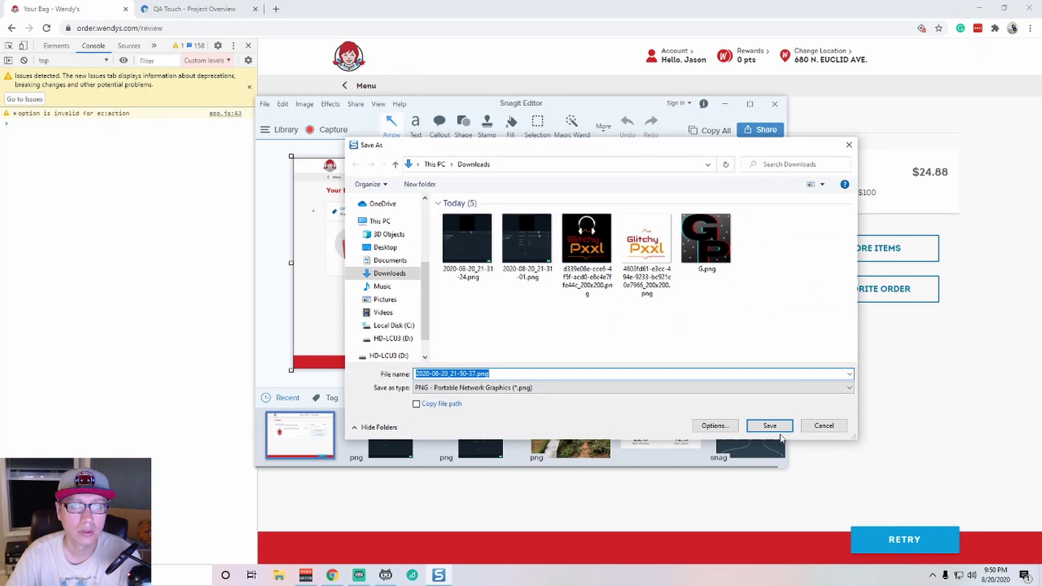
click(771, 427)
click(774, 103)
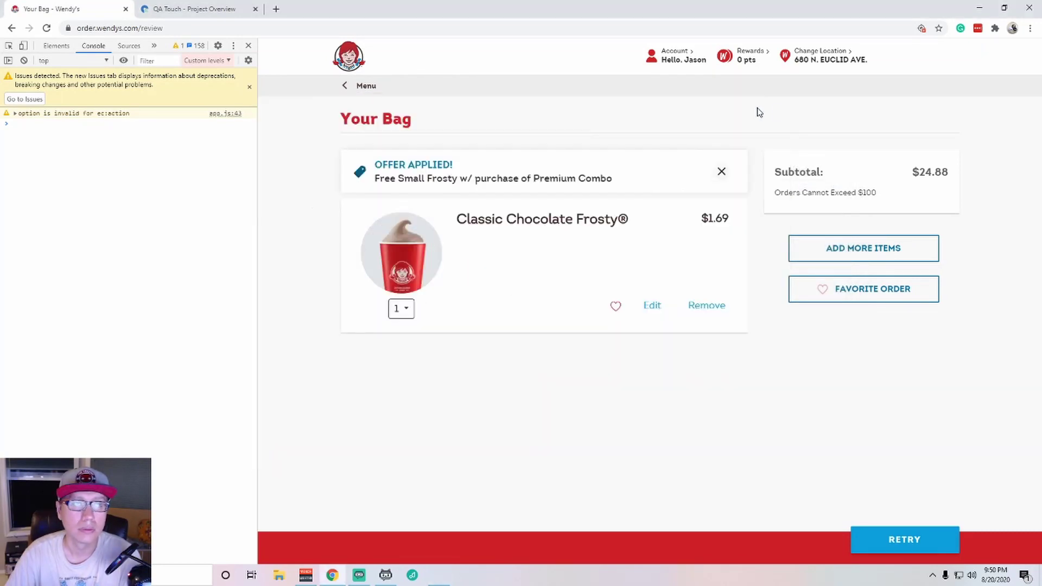
Log High-priority issue 'Subtotal not updated when coupon error' in the Wendys project.
click(159, 9)
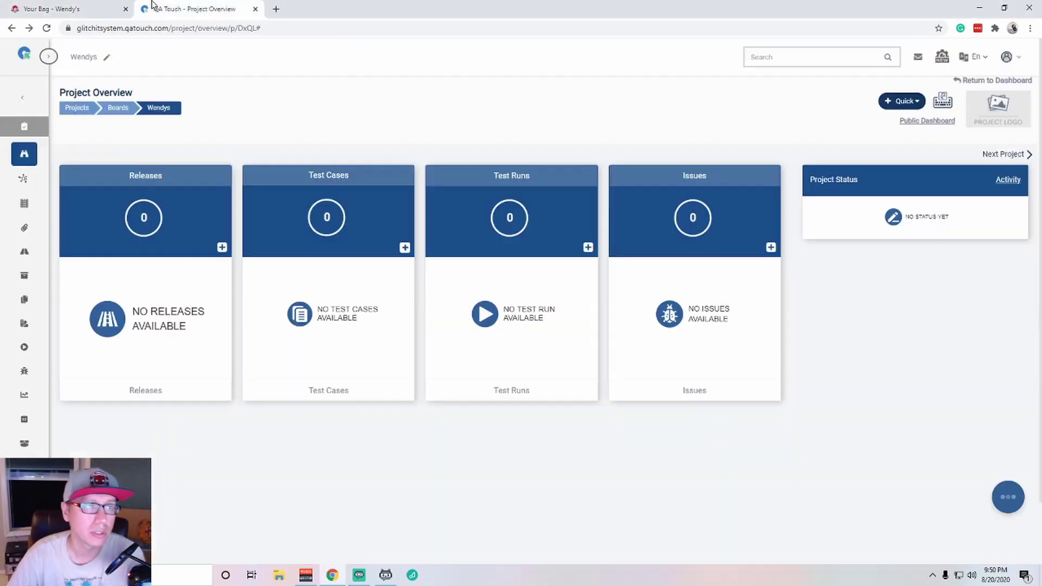
click(771, 248)
click(461, 111)
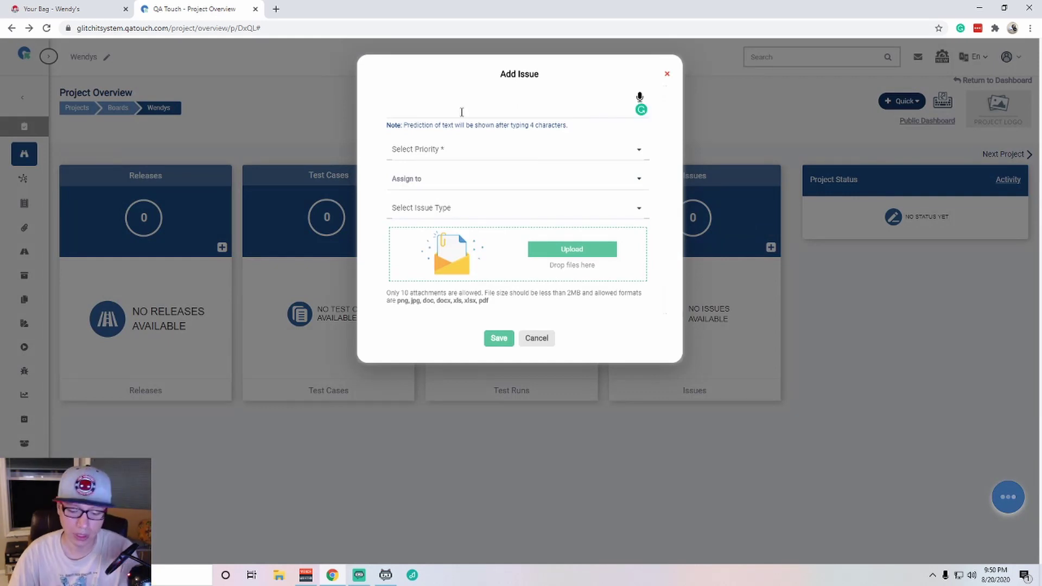
text(o)
key(BackSpace)
text(Subtotal not updated when coupon e)
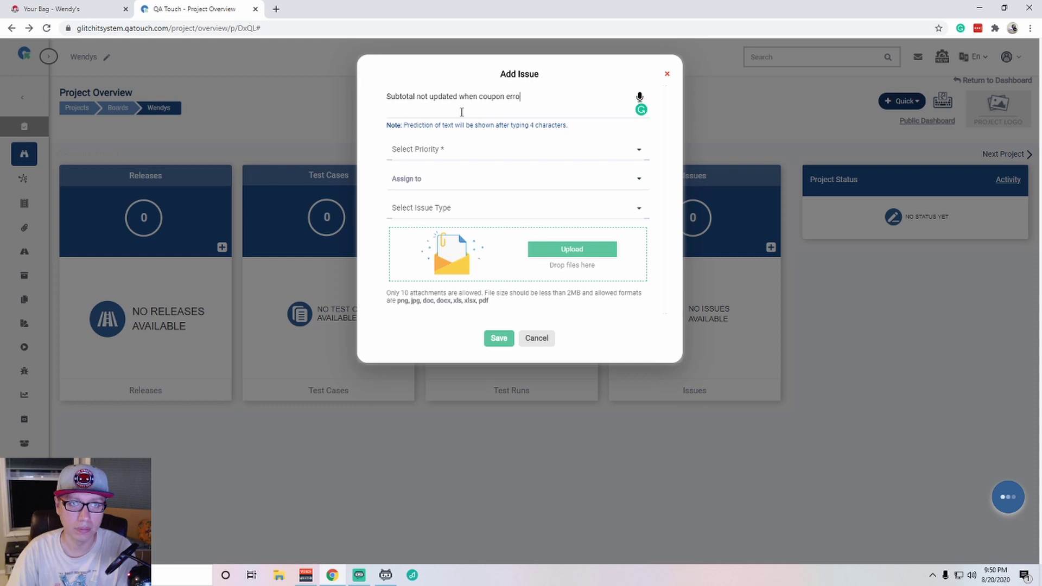
text(rror)
click(486, 152)
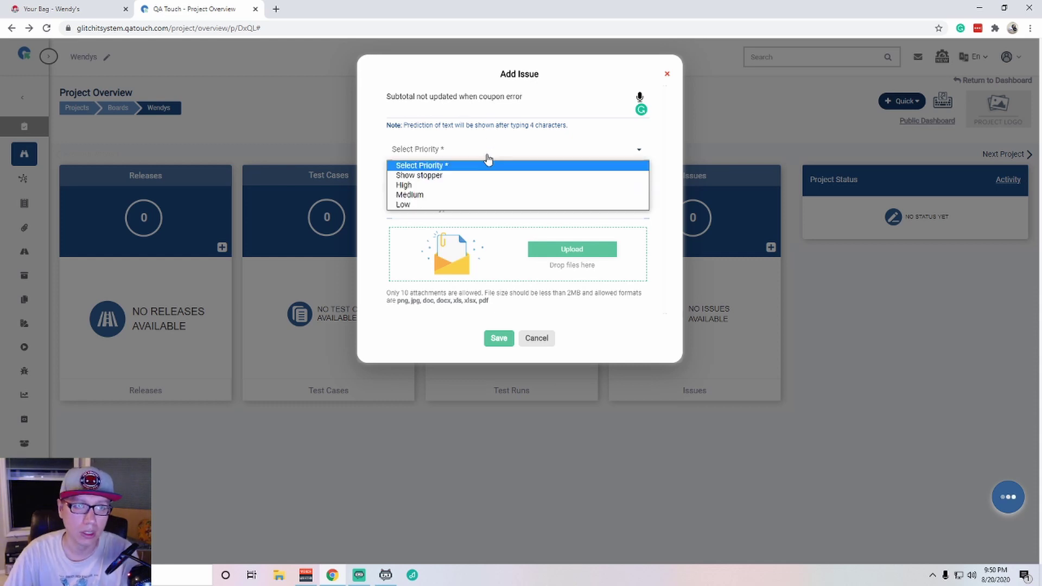
click(459, 186)
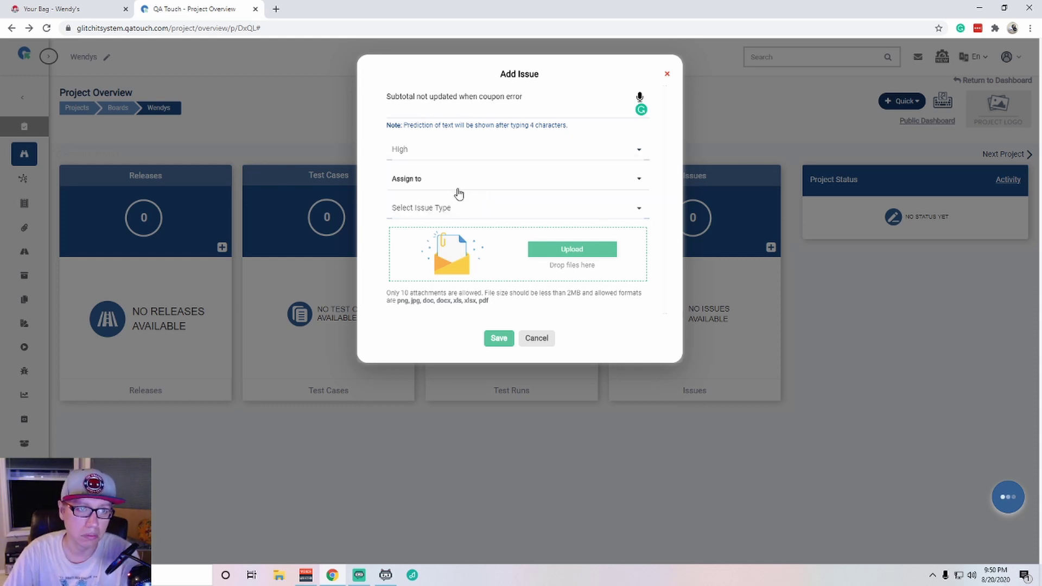
click(499, 338)
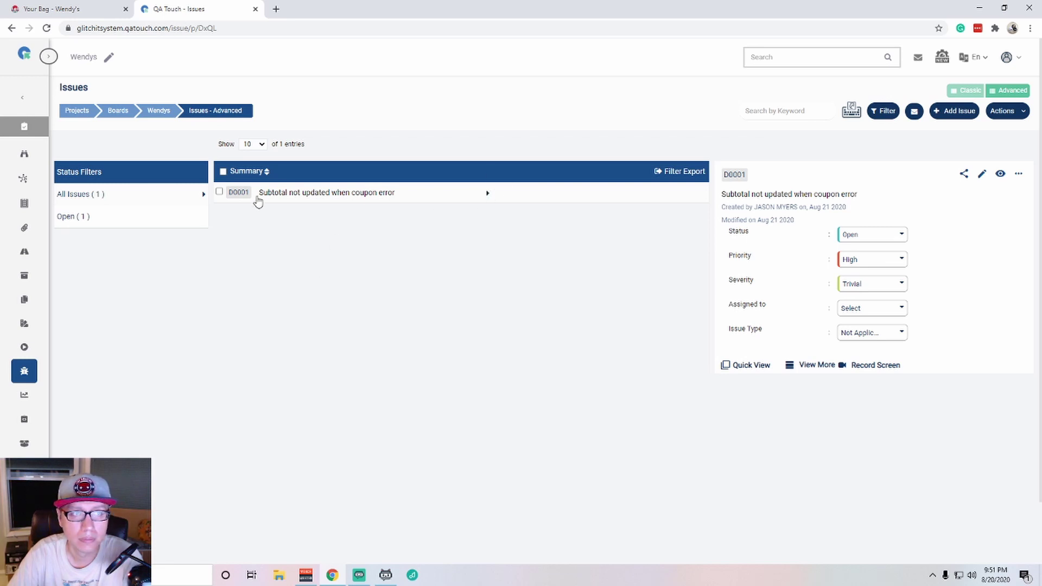
Attach the saved bag screenshot PNG to issue D0001.
click(219, 192)
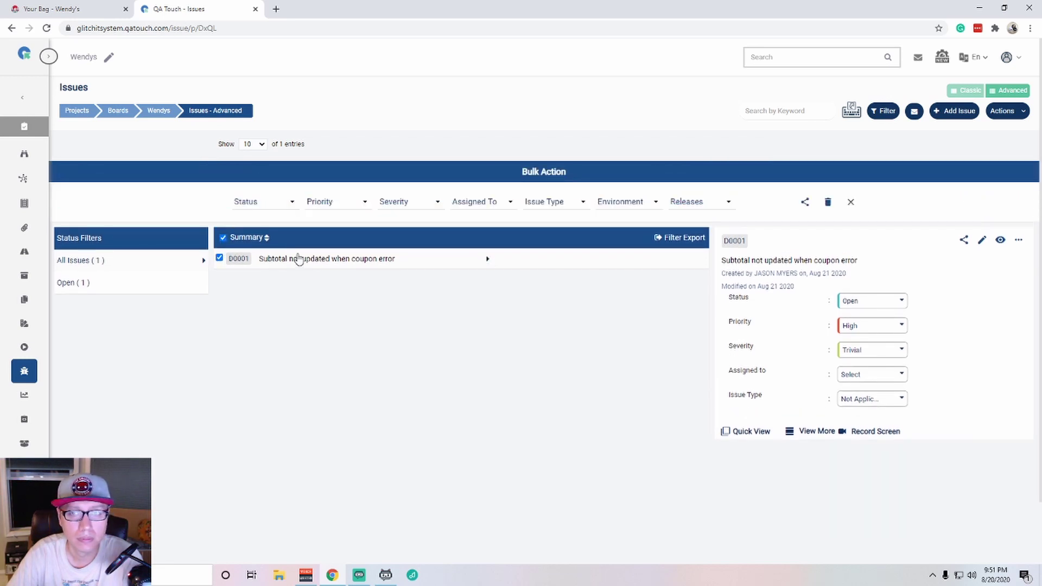
click(789, 433)
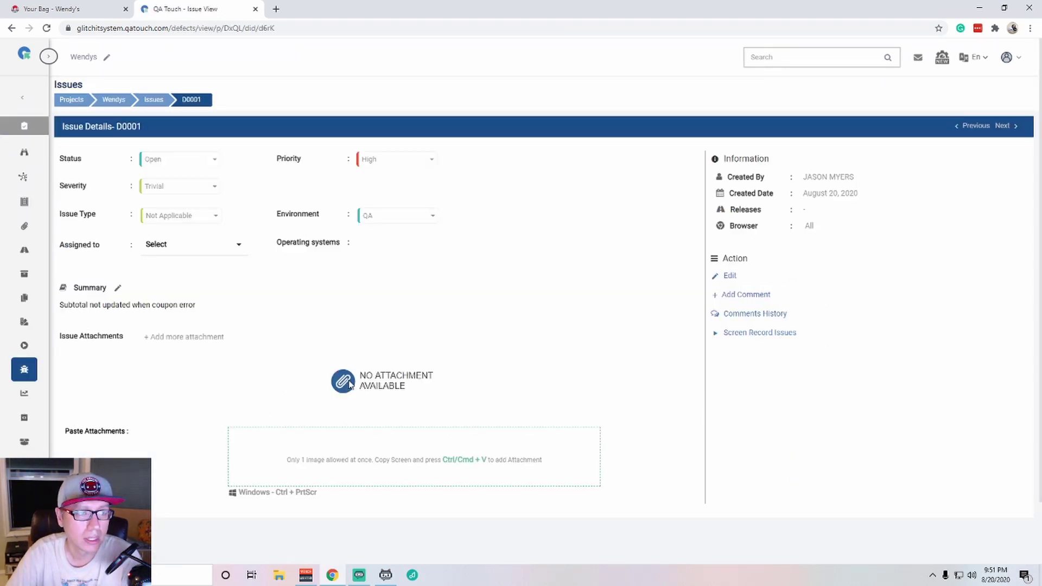
click(188, 341)
double_click(427, 186)
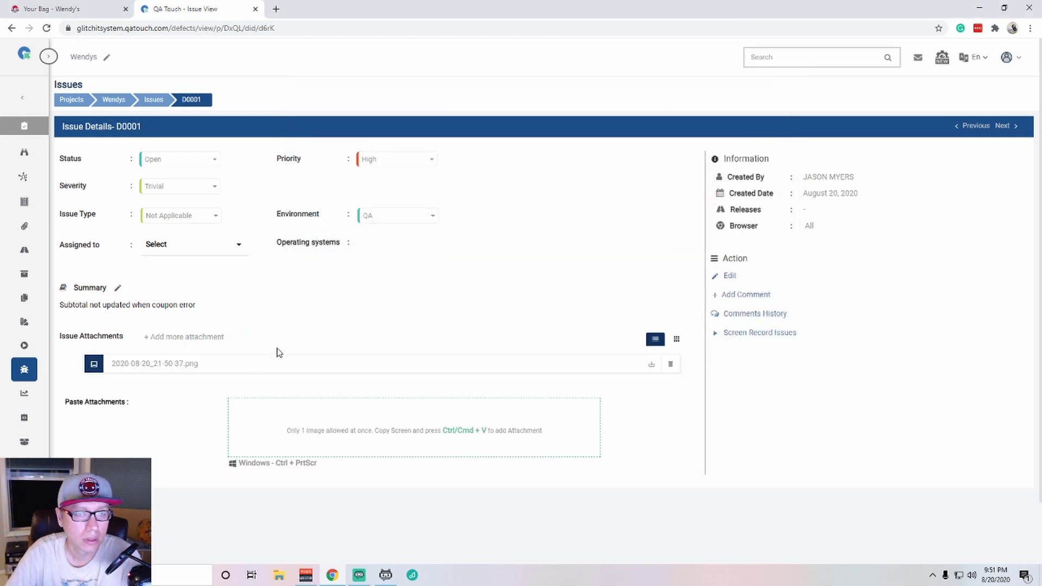
Back on the Wendy's bag, remove an item and select the order limit text.
key(ctrl+1)
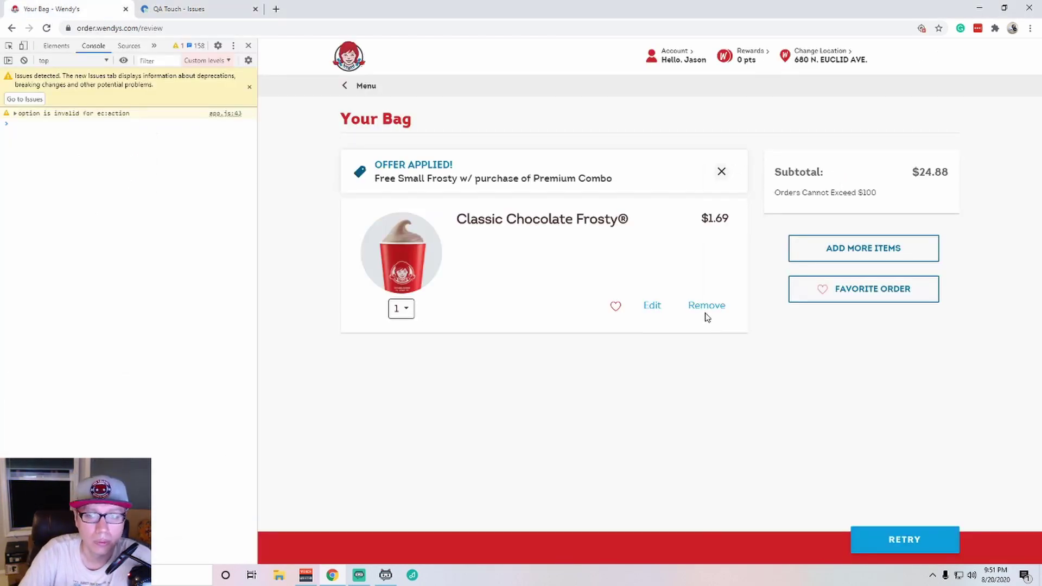
click(702, 313)
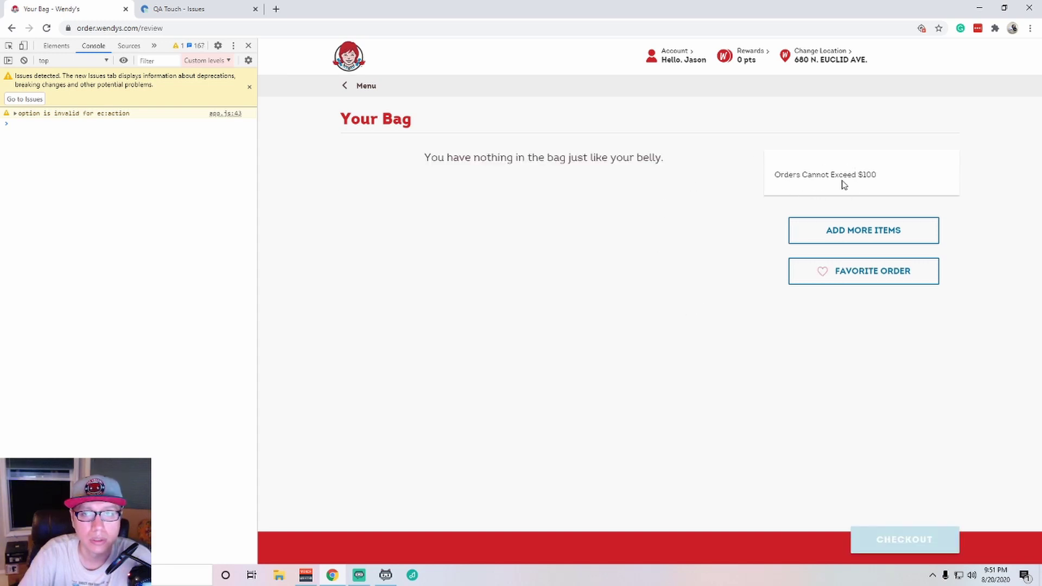
drag(833, 174, 918, 158)
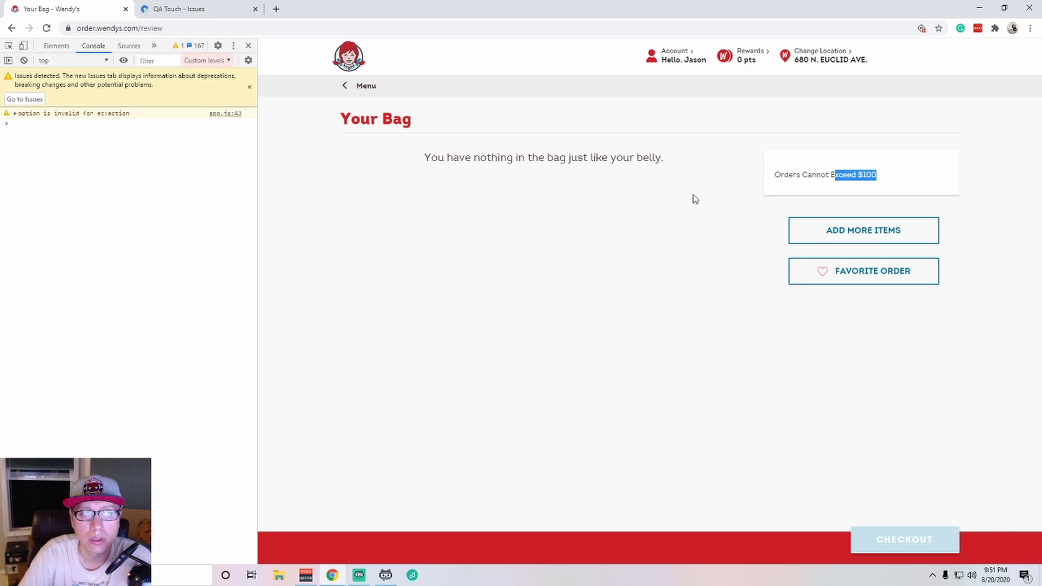
click(523, 234)
Add a large single Big Bacon Classic Combo with Diet Coke to the bag.
click(362, 86)
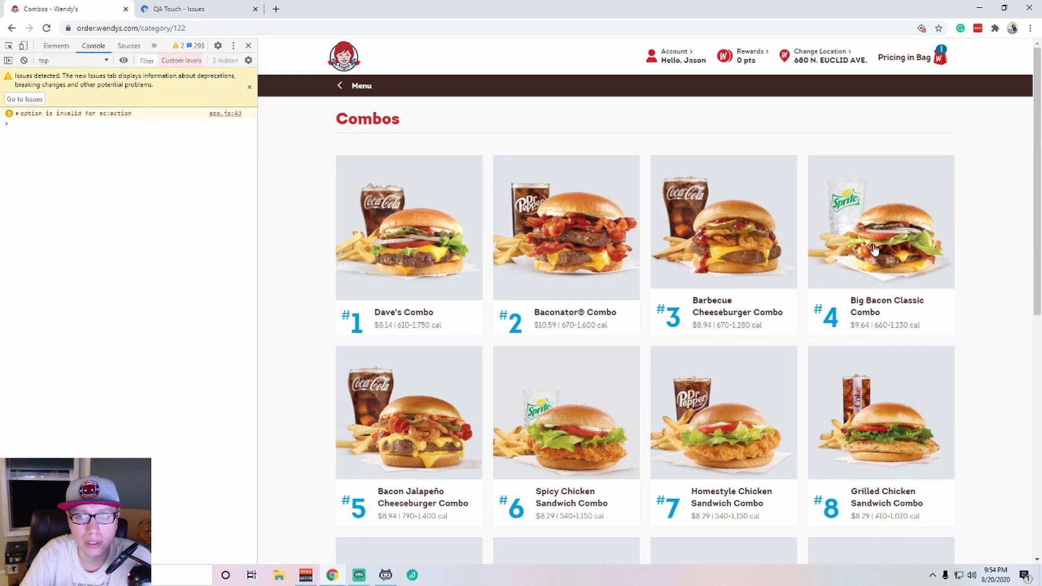
click(874, 250)
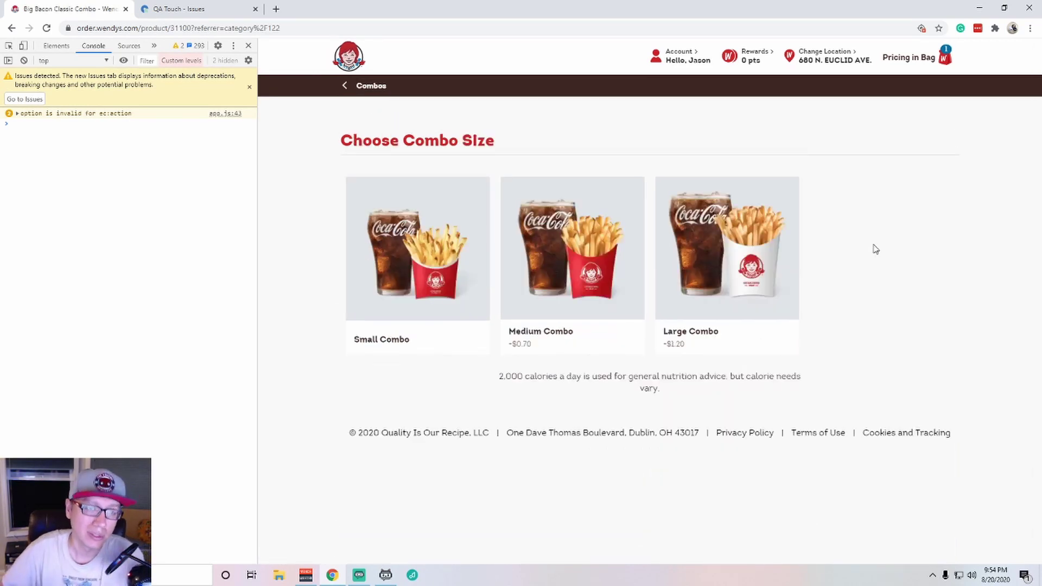
click(786, 270)
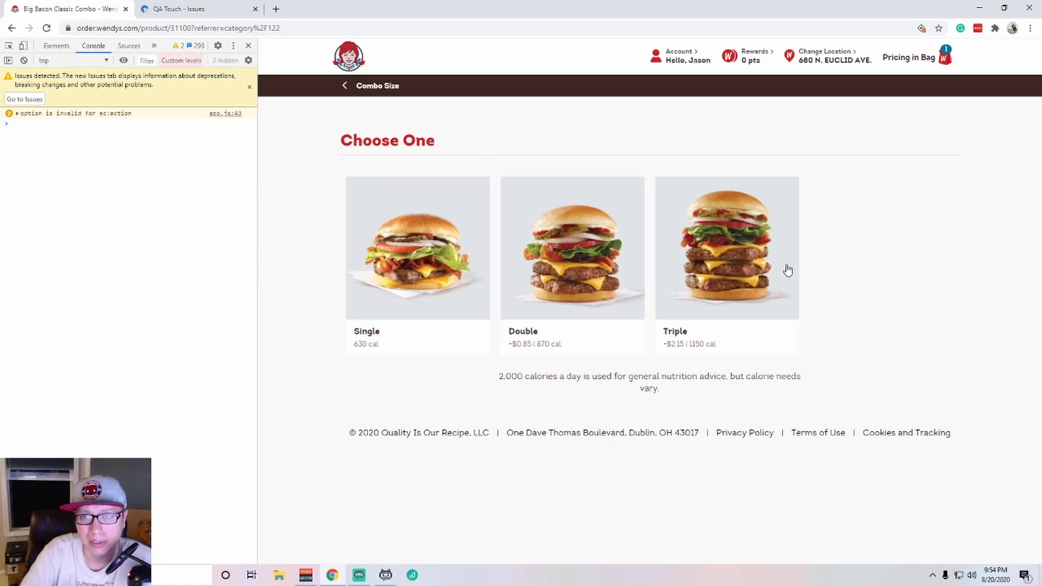
click(392, 279)
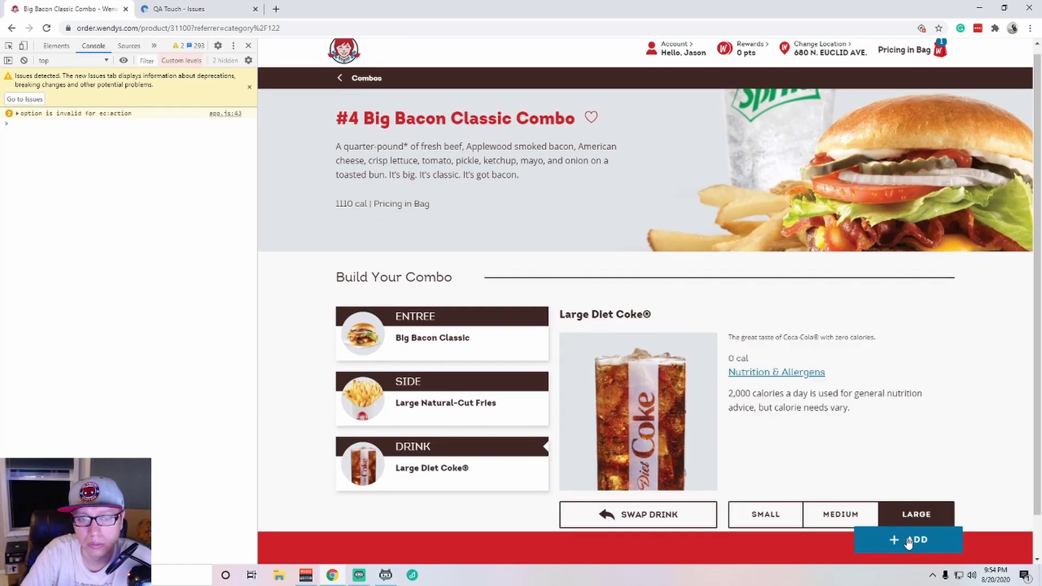
click(909, 542)
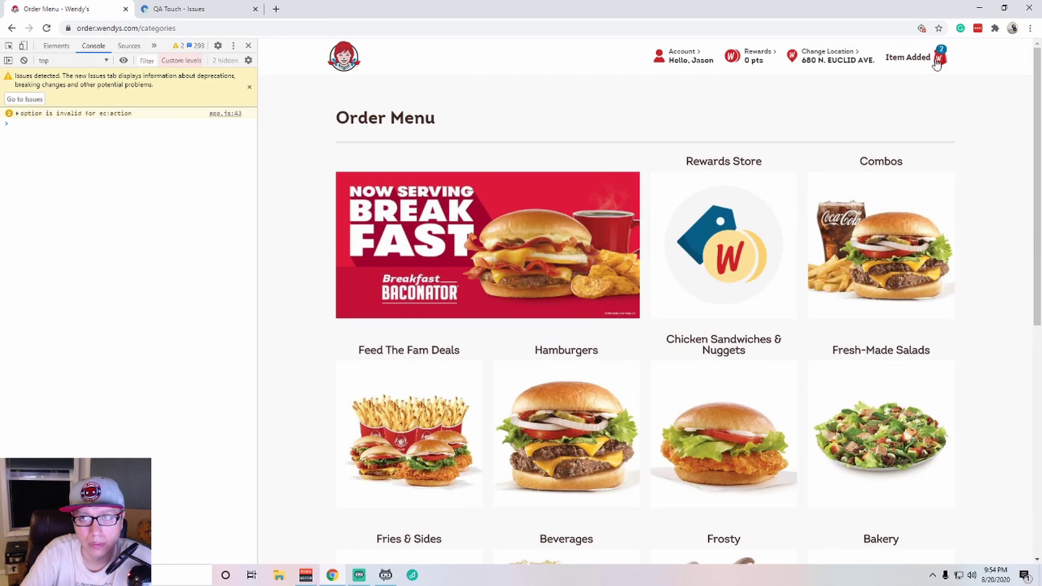
Remove the combo from the bag, dismiss the offer error, and select the $10.84 subtotal.
click(937, 61)
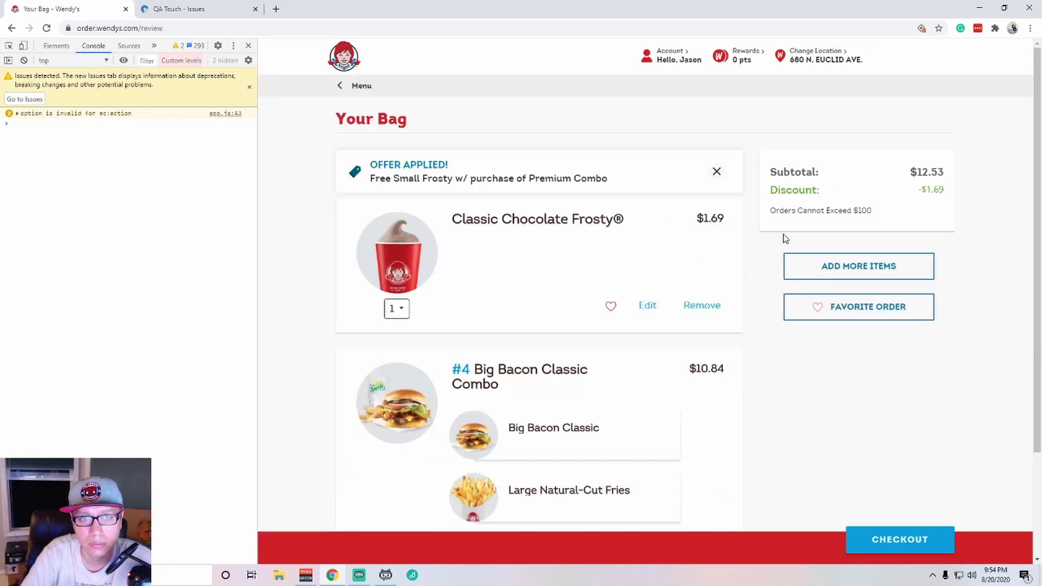
scroll(797, 234, down, 2)
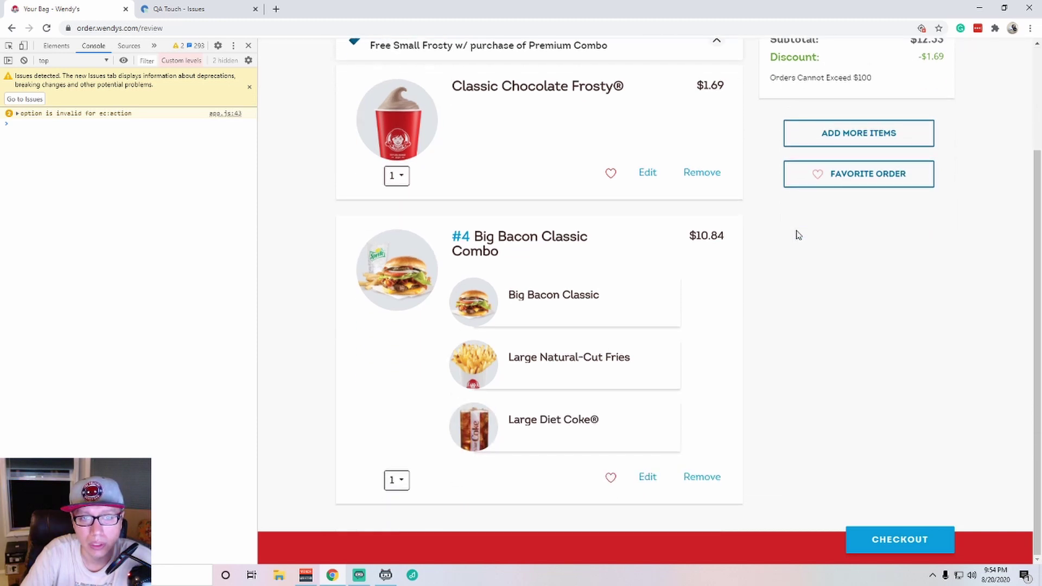
click(703, 477)
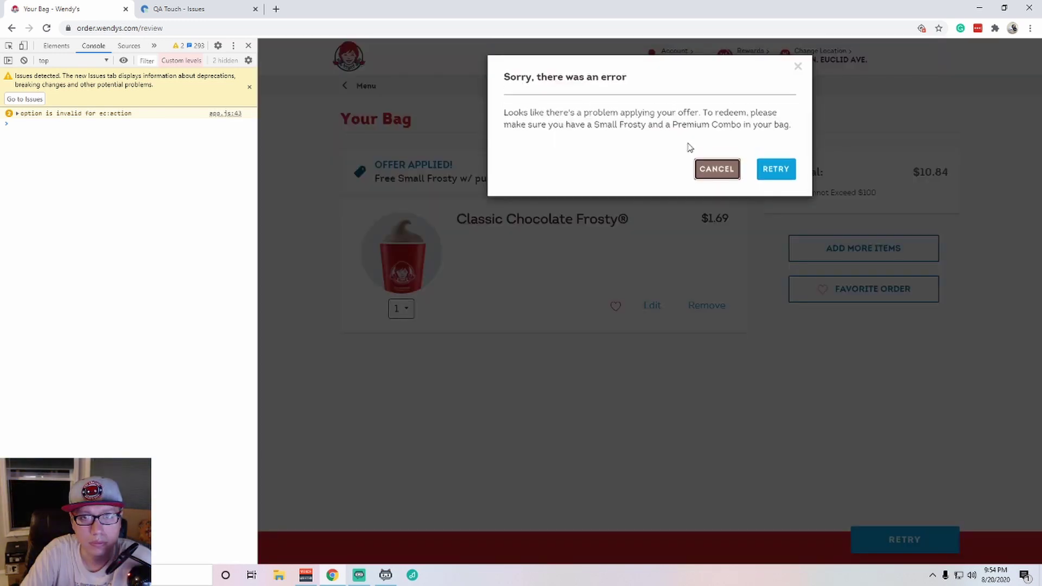
click(717, 169)
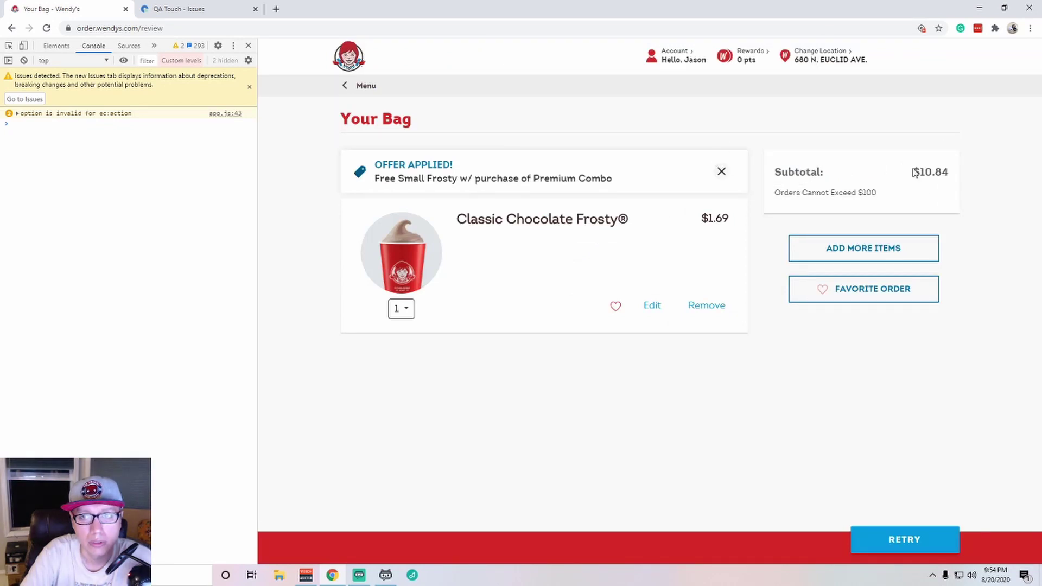
mouse_move(916, 166)
mouse_down()
mouse_move(975, 172)
mouse_move(949, 182)
mouse_up()
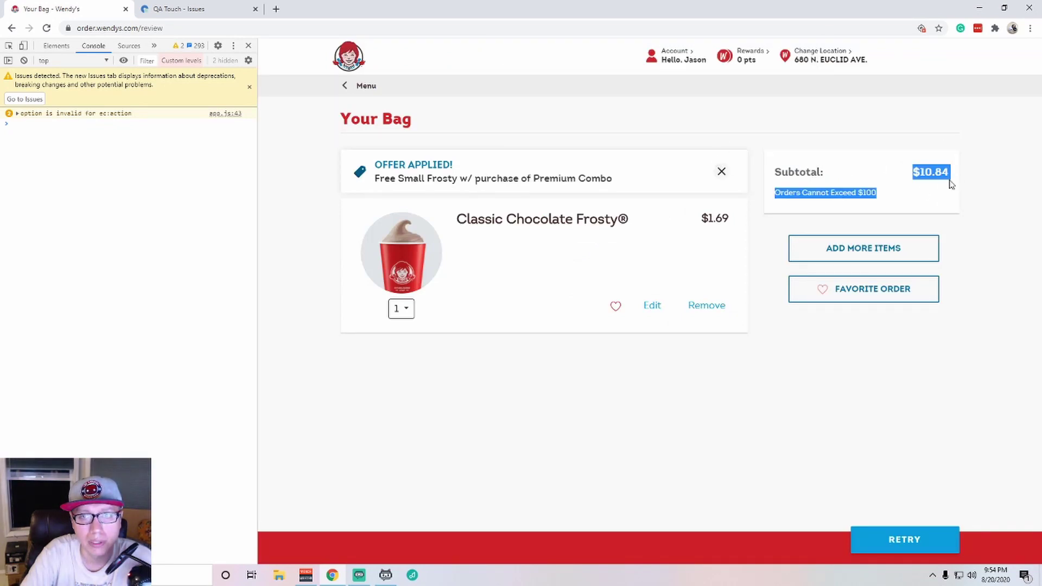
click(368, 87)
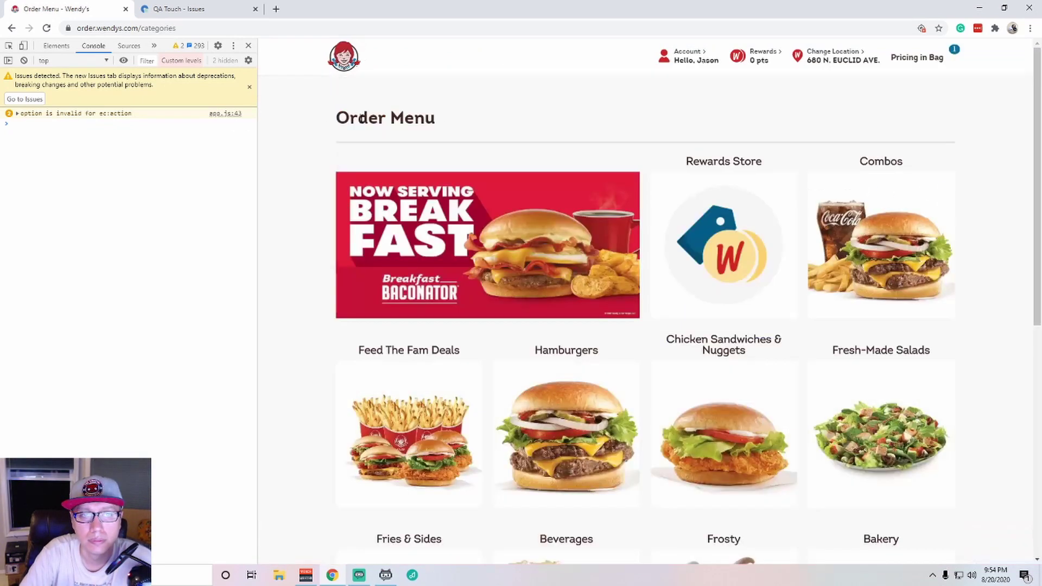
Add a medium Double Big Bacon Classic Combo with Coca-Cola Zero Sugar, then review the bag.
click(818, 238)
click(877, 230)
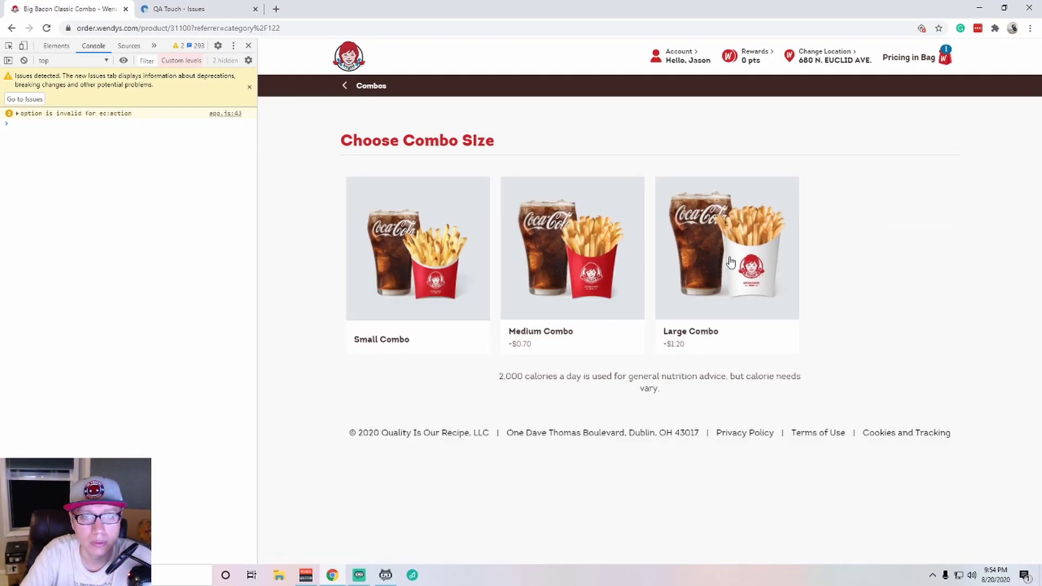
click(554, 266)
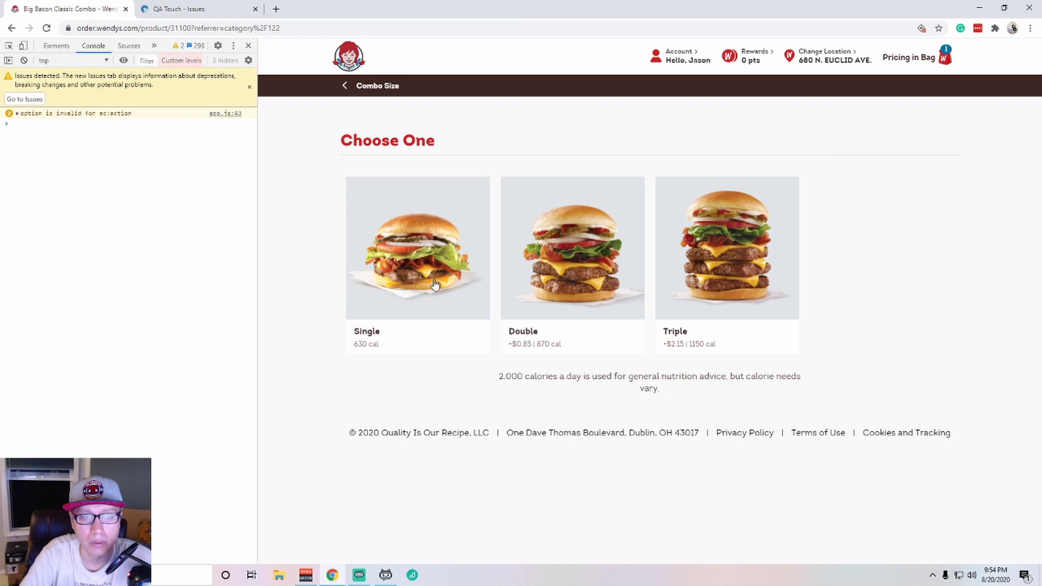
click(576, 274)
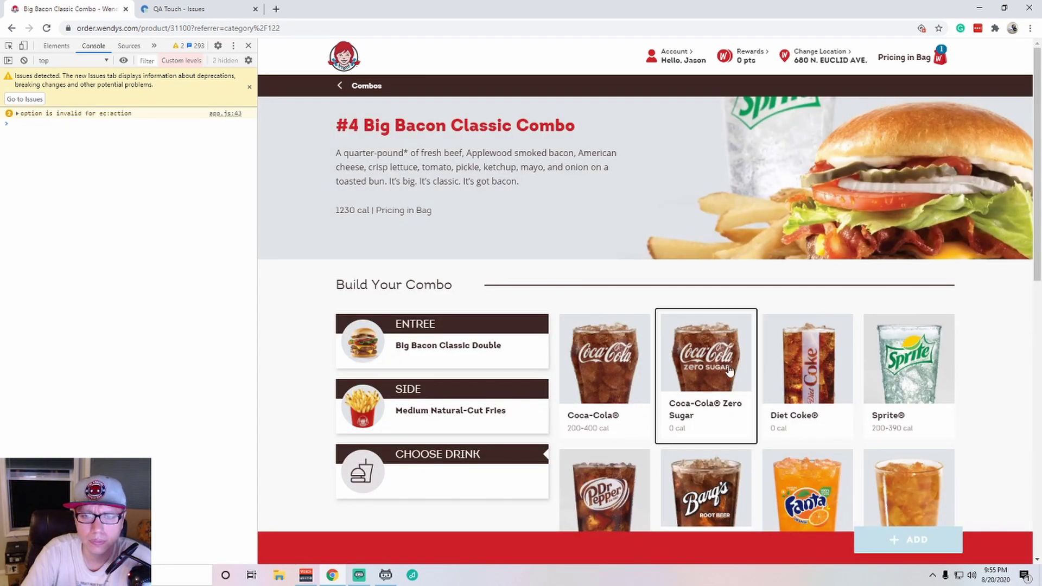
click(706, 375)
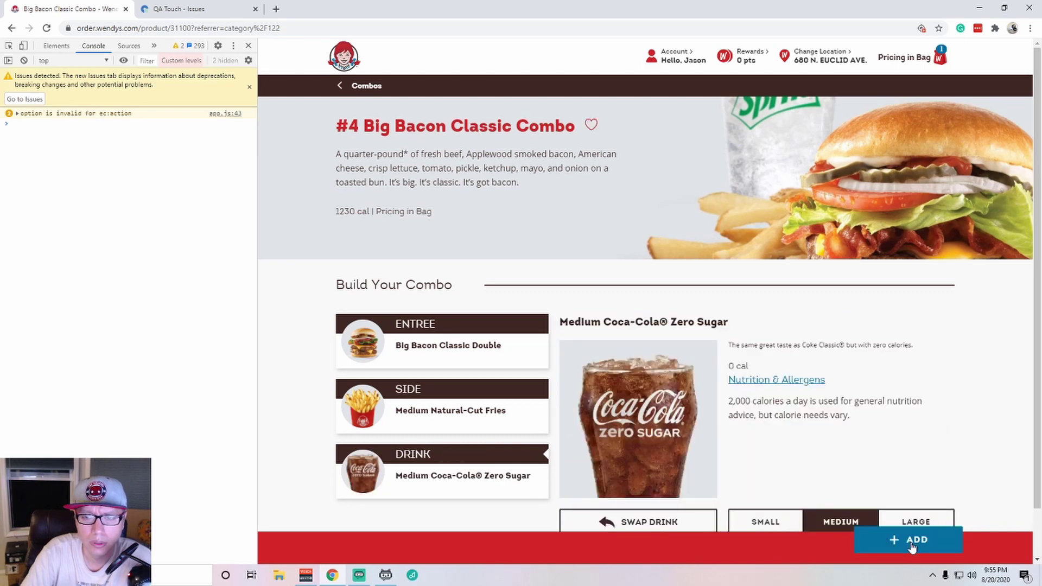
click(888, 540)
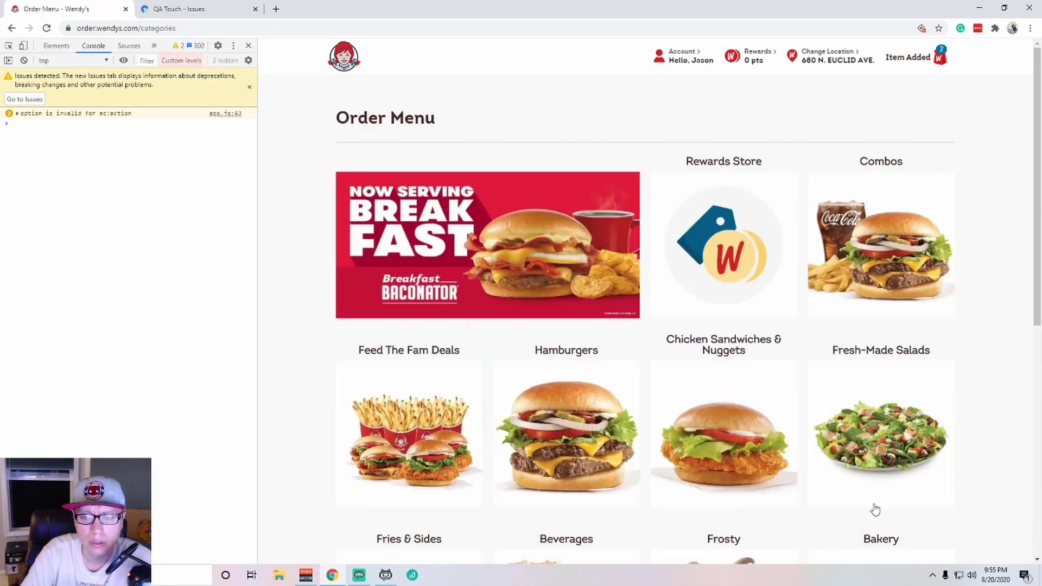
click(942, 62)
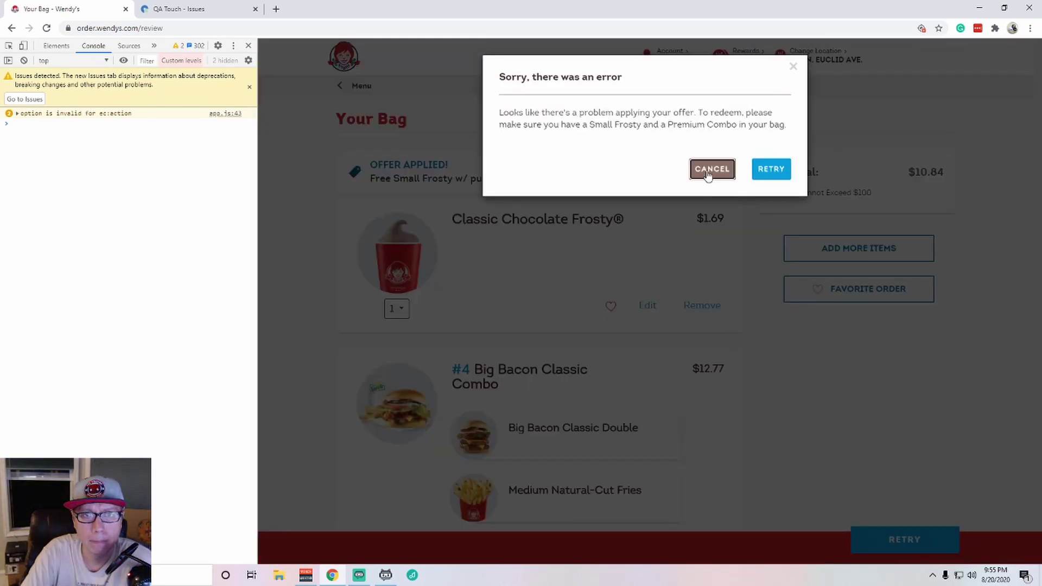
Dismiss the offer error and reopen the #4 Big Bacon Classic Combo for editing.
click(731, 250)
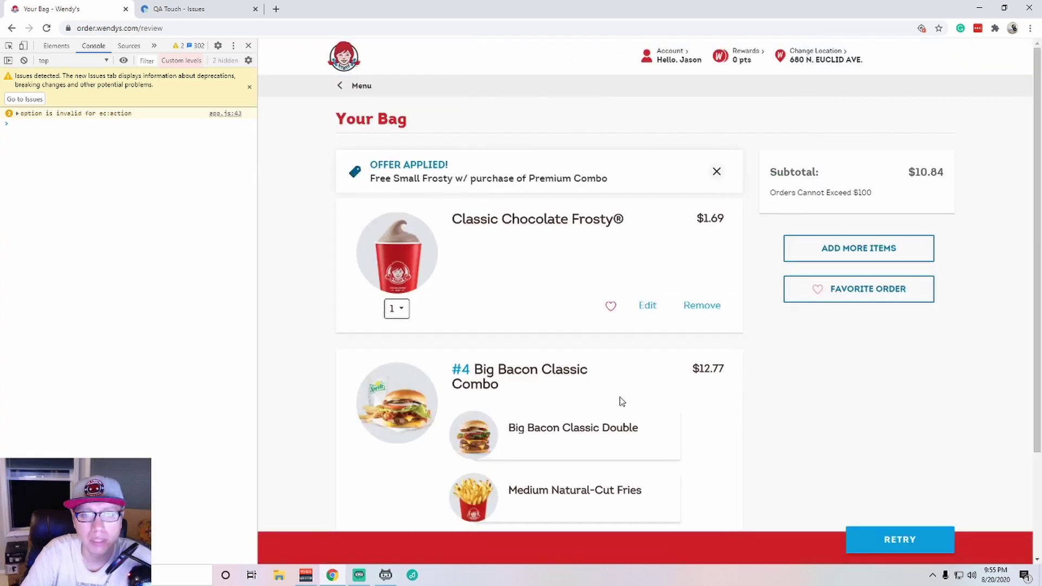
scroll(529, 390, down, 1)
scroll(606, 383, down, 1)
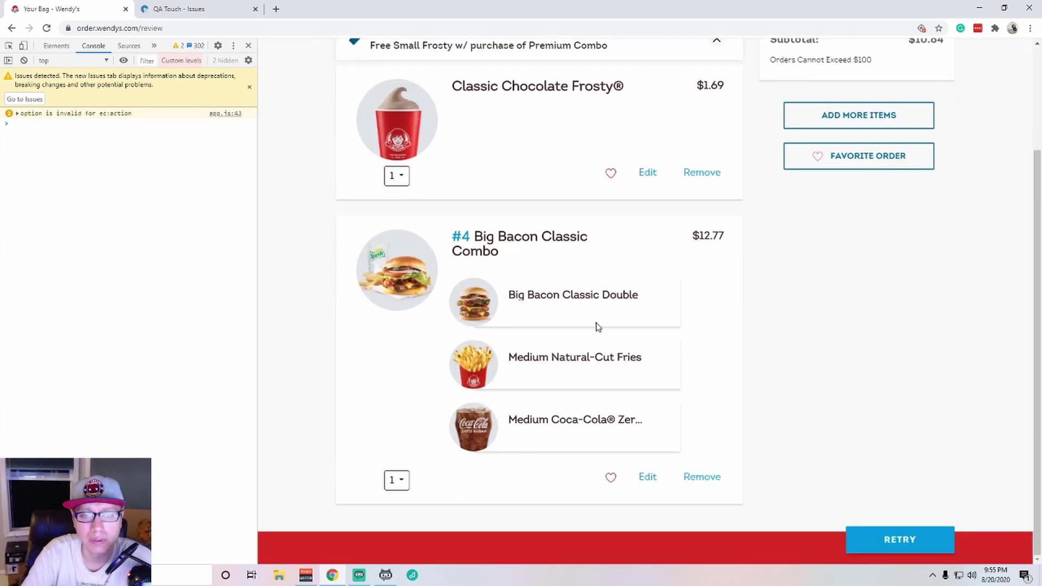
scroll(814, 220, up, 2)
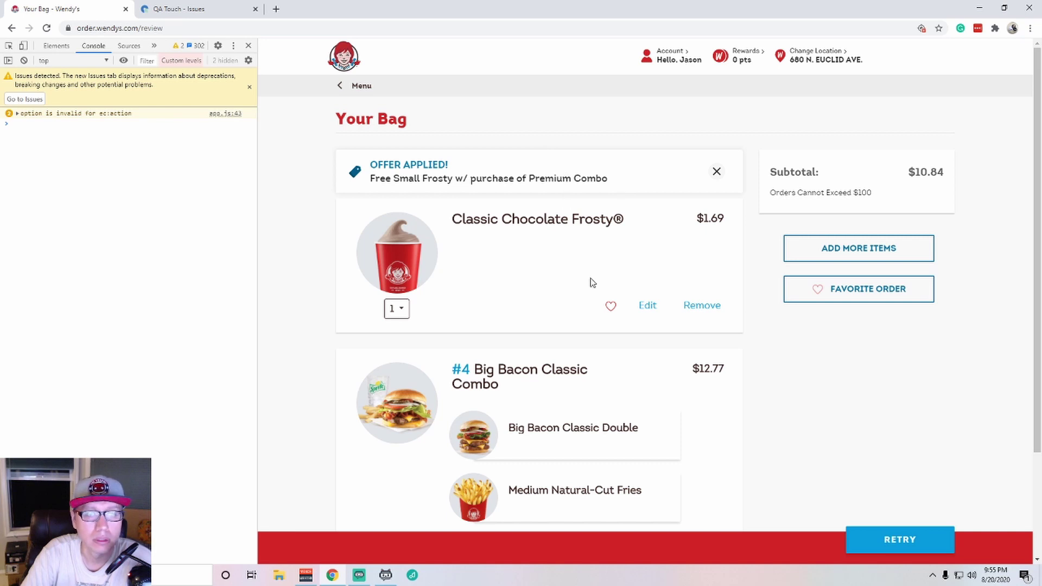
scroll(591, 285, down, 2)
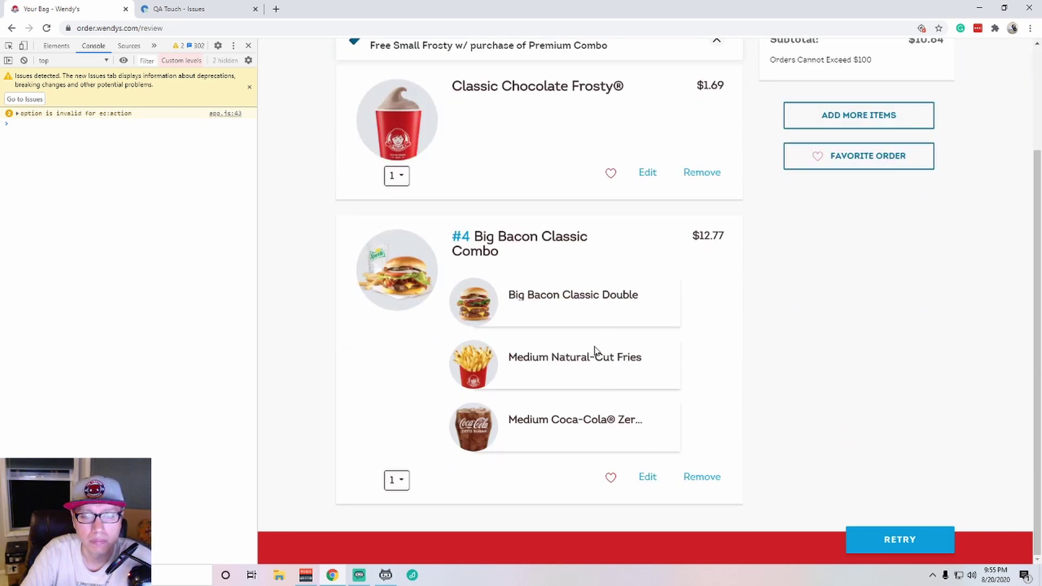
click(652, 479)
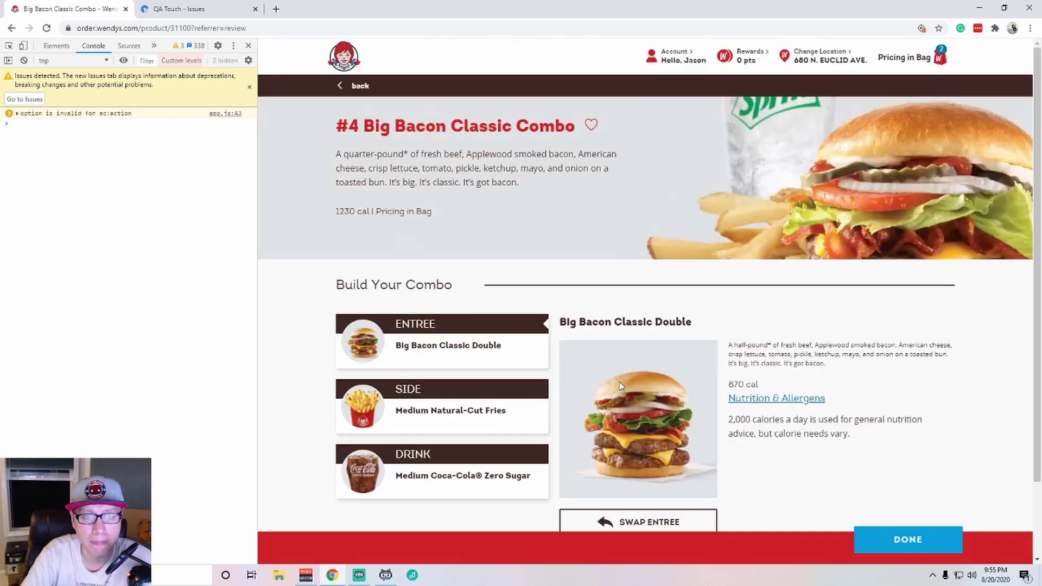
scroll(599, 295, down, 2)
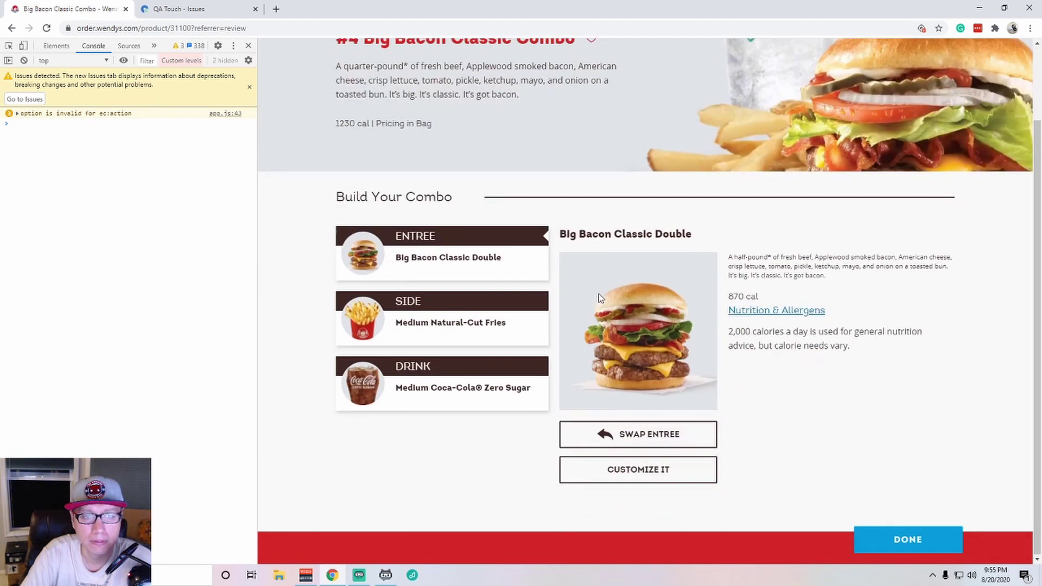
Upsize the combo's fries to large, save it, and dismiss the offer error.
click(645, 477)
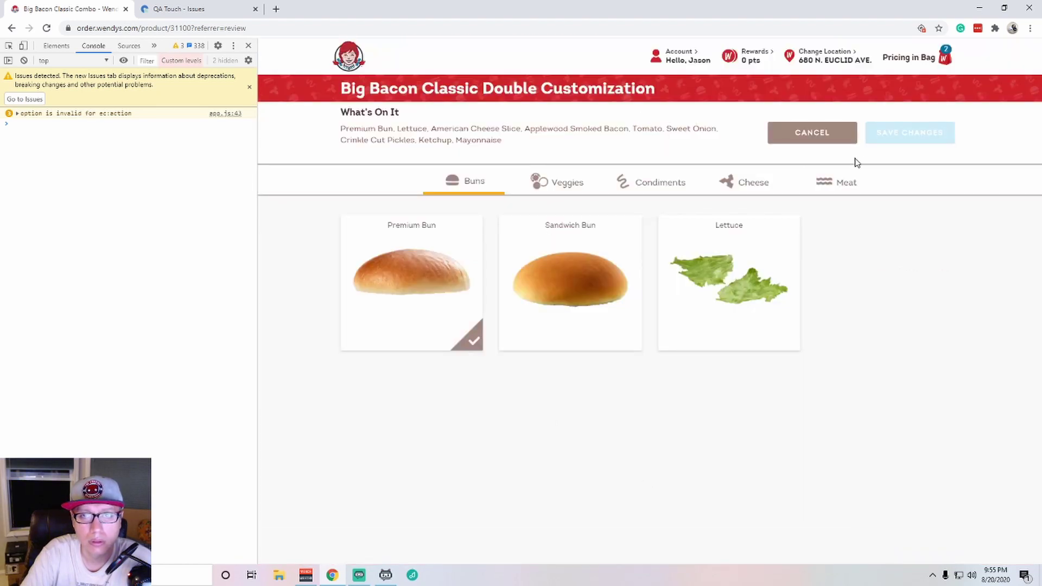
click(837, 139)
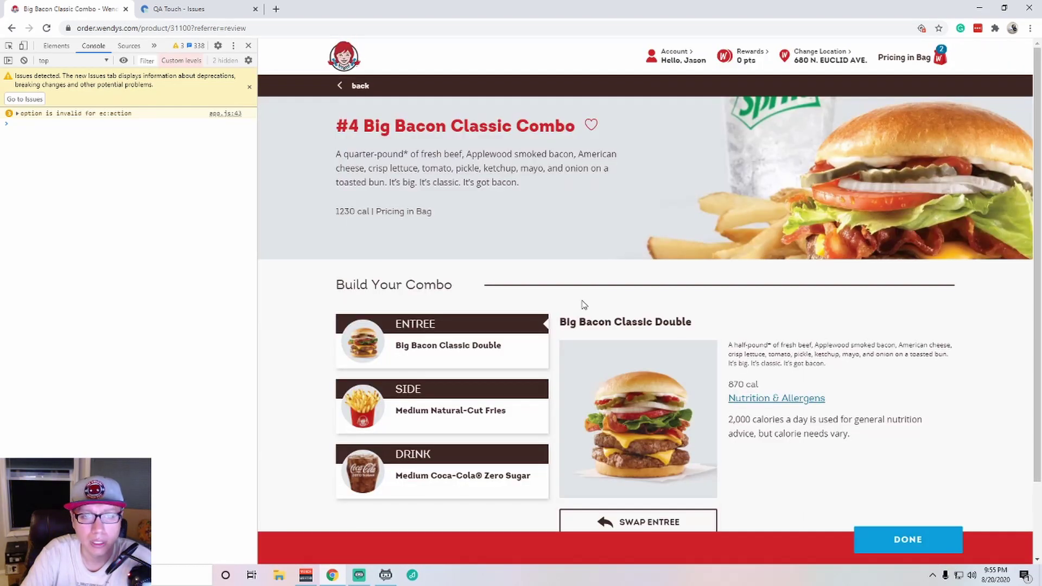
click(426, 426)
scroll(937, 424, down, 1)
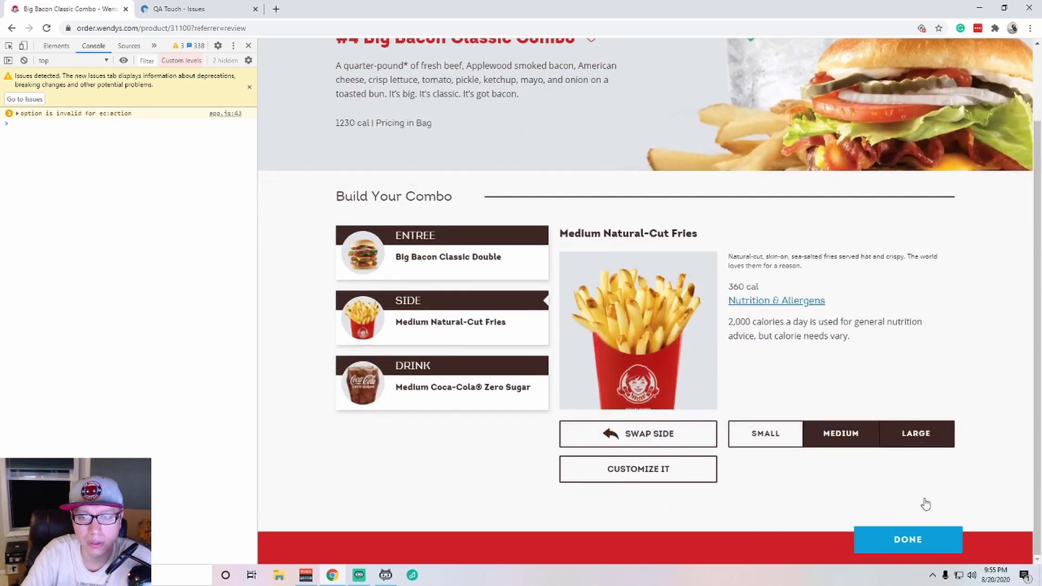
click(907, 545)
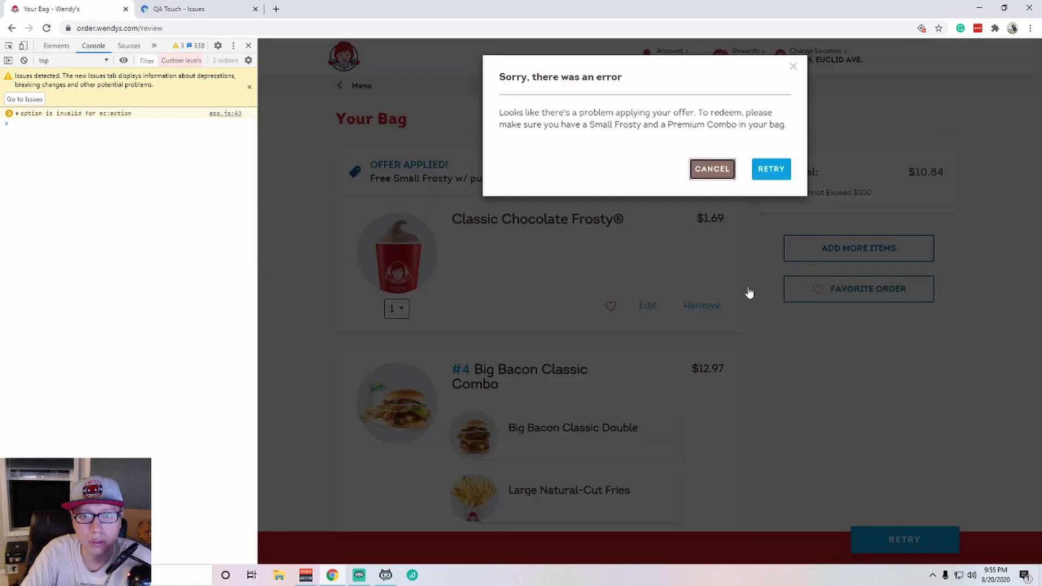
click(750, 293)
scroll(823, 410, down, 1)
scroll(681, 445, down, 1)
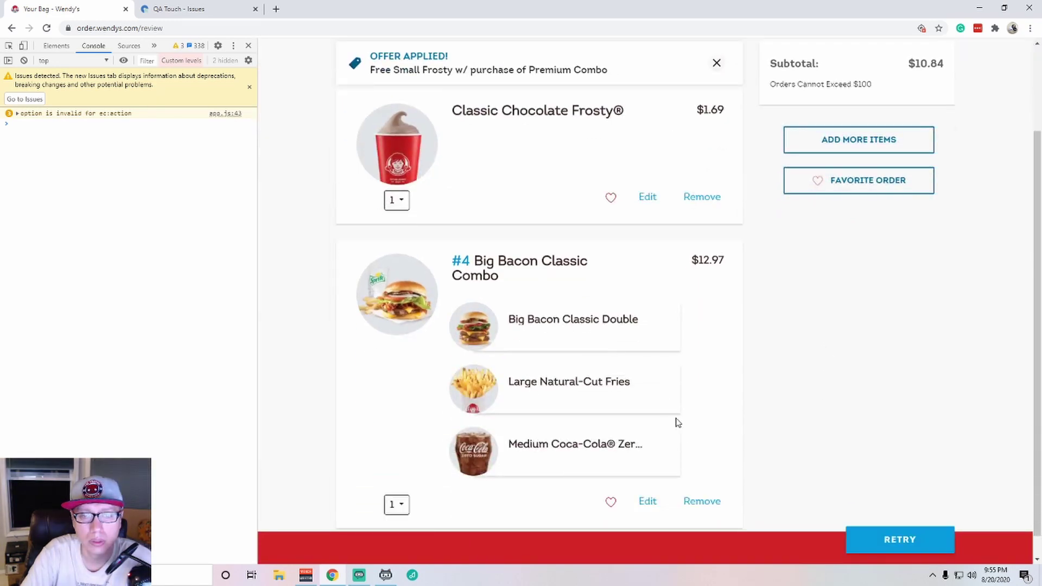
Swap the combo's entree to a single Big Bacon Classic and save.
click(647, 504)
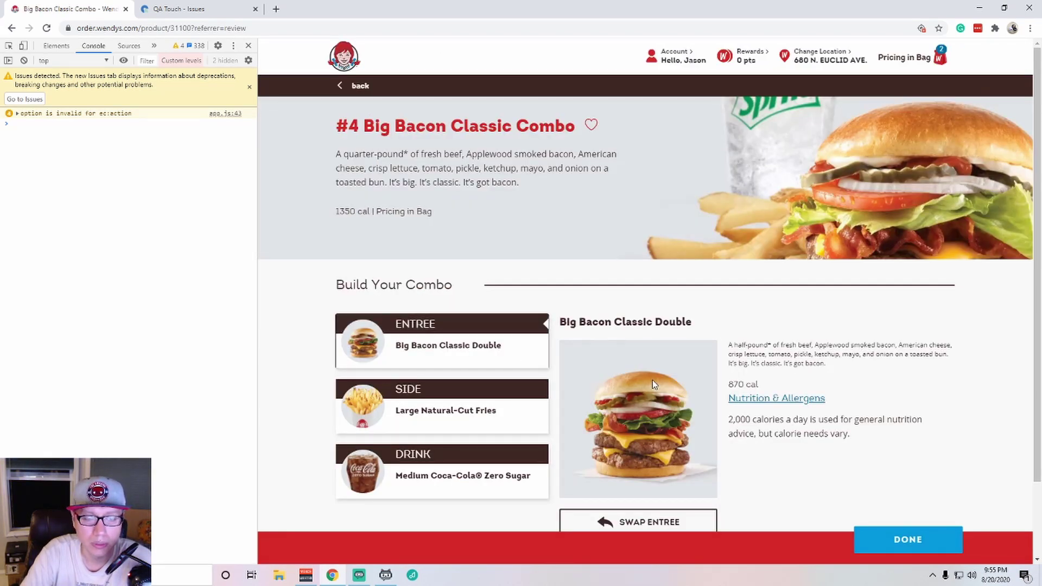
scroll(652, 380, down, 1)
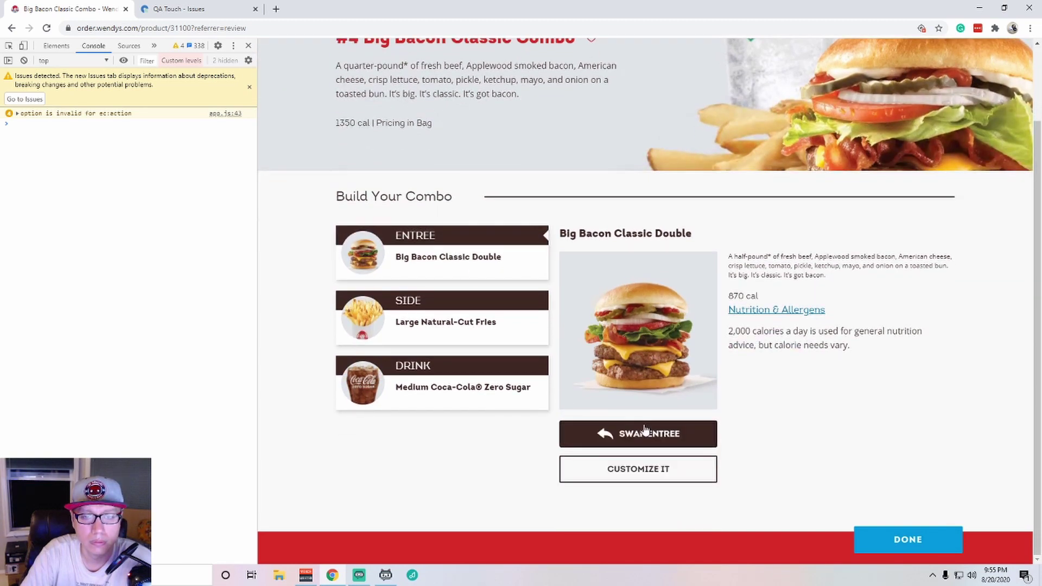
click(624, 433)
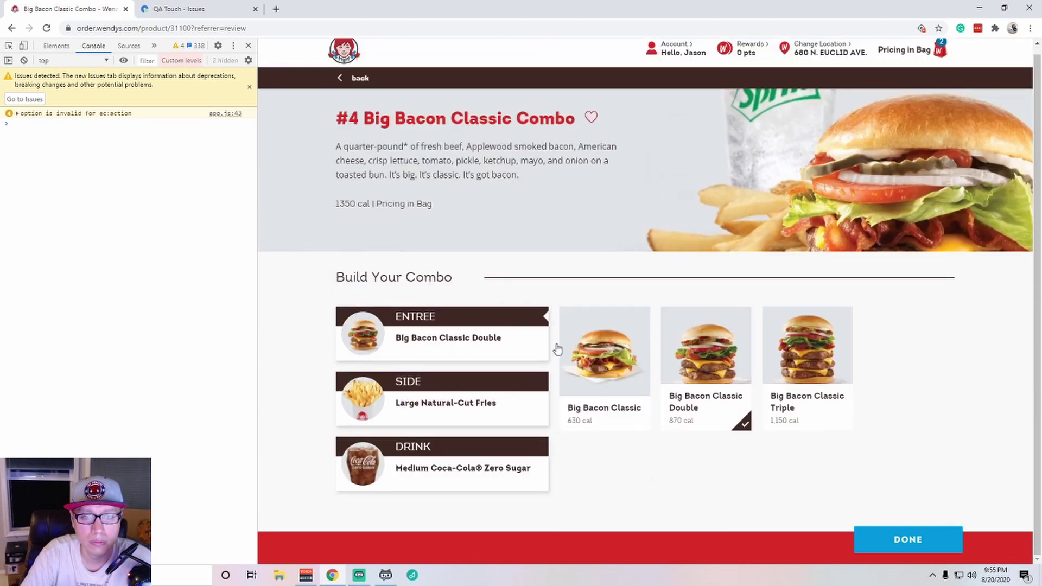
click(910, 544)
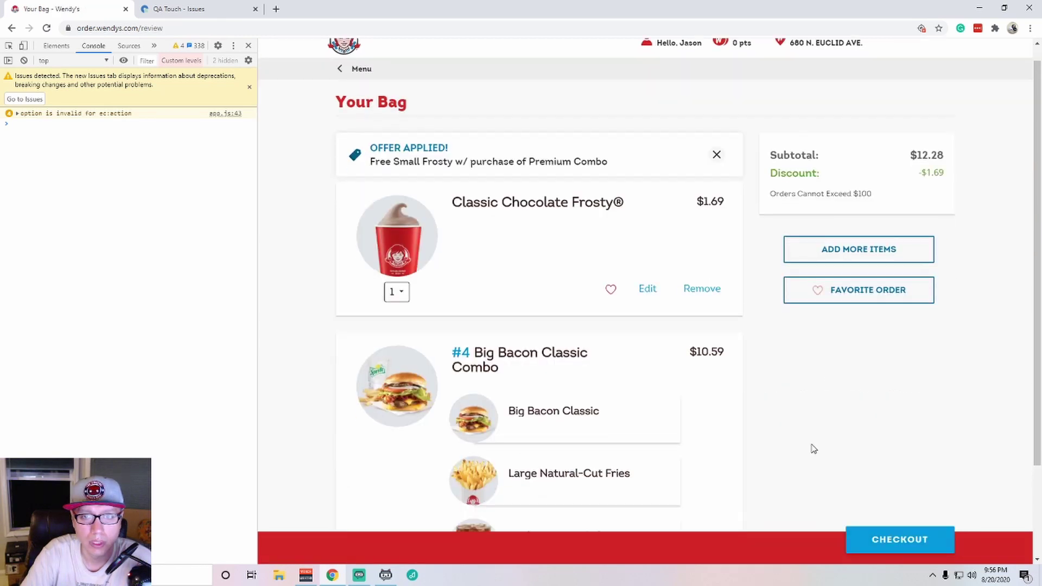
scroll(814, 446, down, 2)
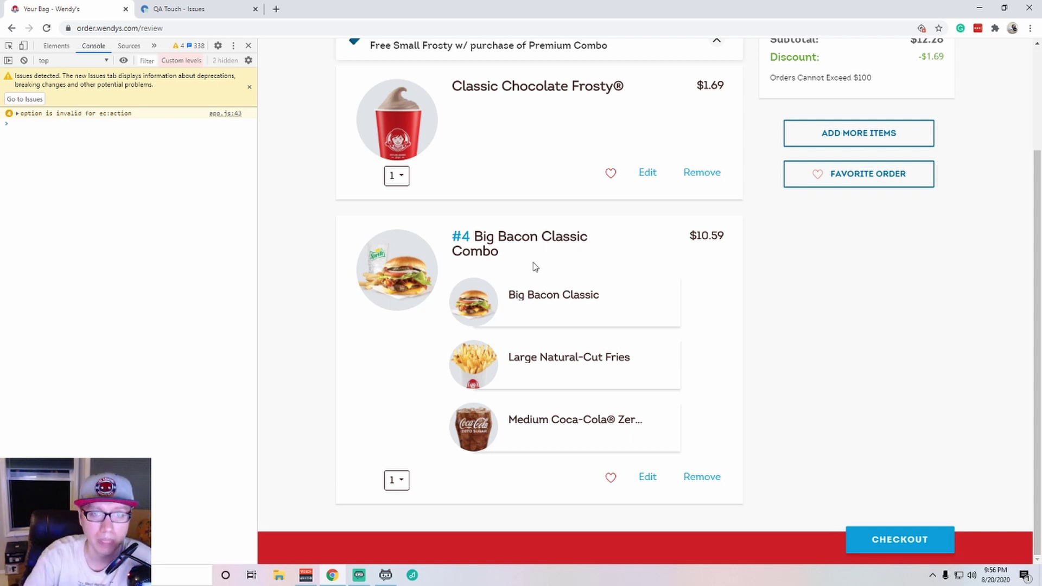
scroll(758, 239, up, 1)
scroll(758, 239, up, 2)
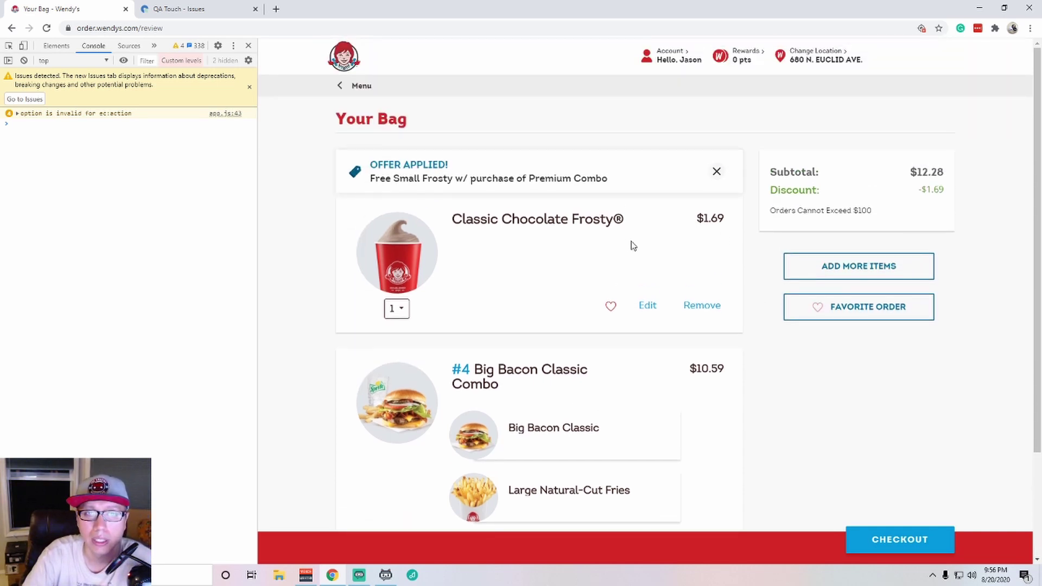
scroll(766, 368, down, 2)
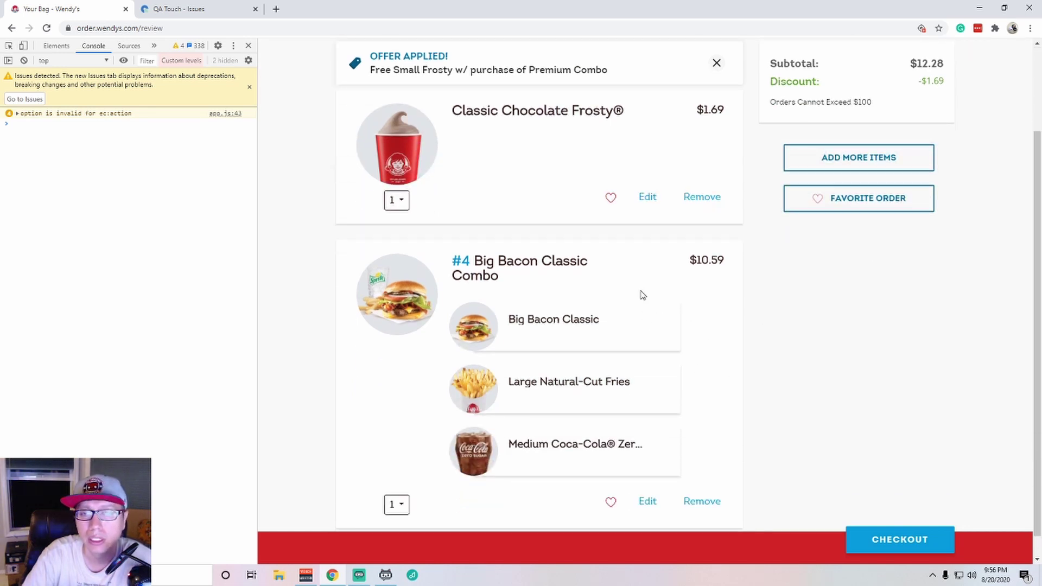
scroll(699, 289, up, 1)
scroll(691, 350, down, 1)
Reopen the combo for editing and go to the Feed The Fam Deals category.
click(651, 502)
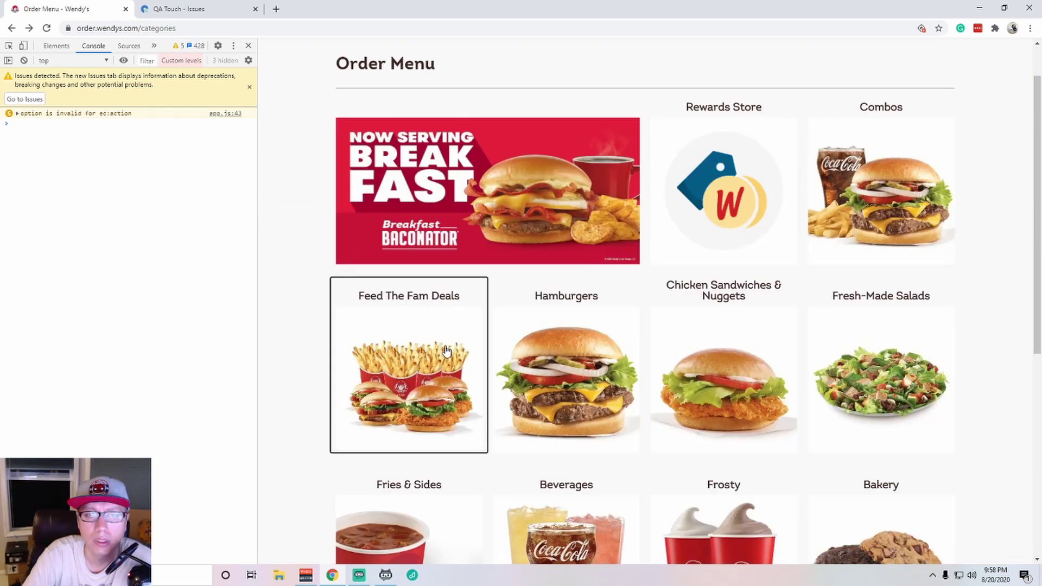
click(445, 350)
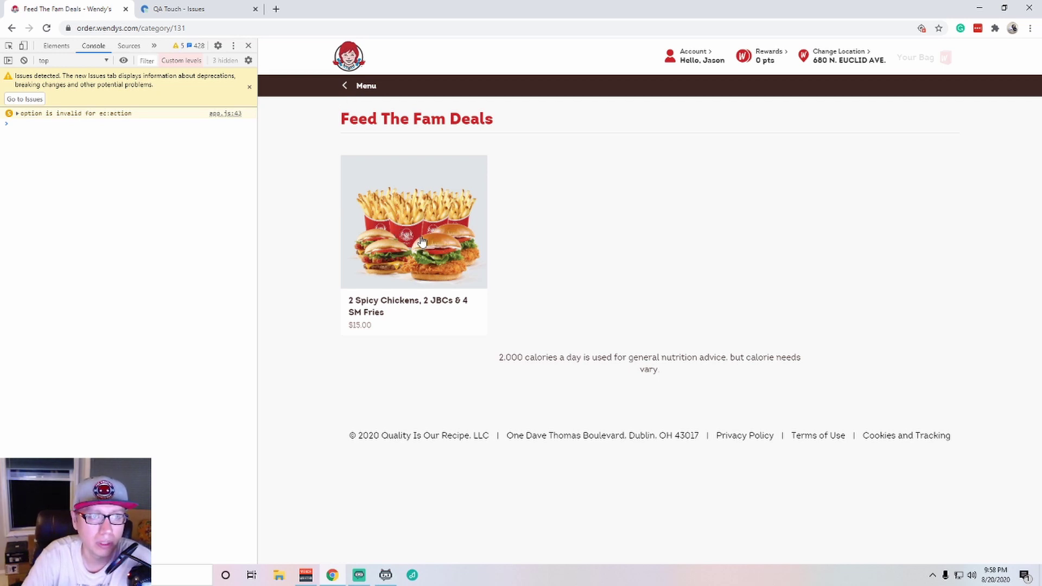
In the 2 Spicy Chickens, 2 JBCs & 4 SM Fries deal, inspect the cheeseburger, fries and sandwich cards.
click(399, 269)
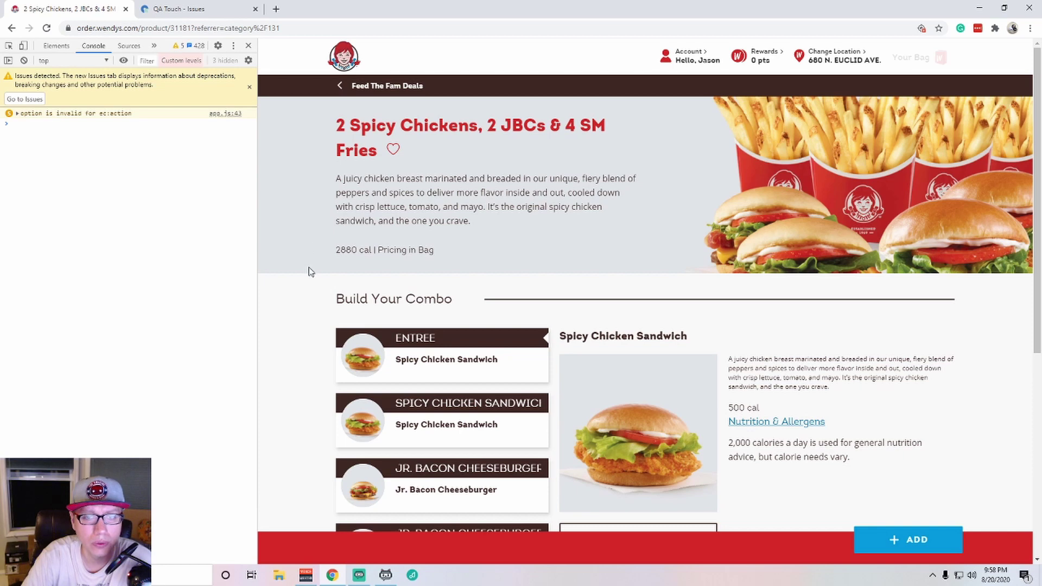
scroll(310, 273, down, 1)
scroll(310, 274, down, 1)
scroll(310, 273, down, 2)
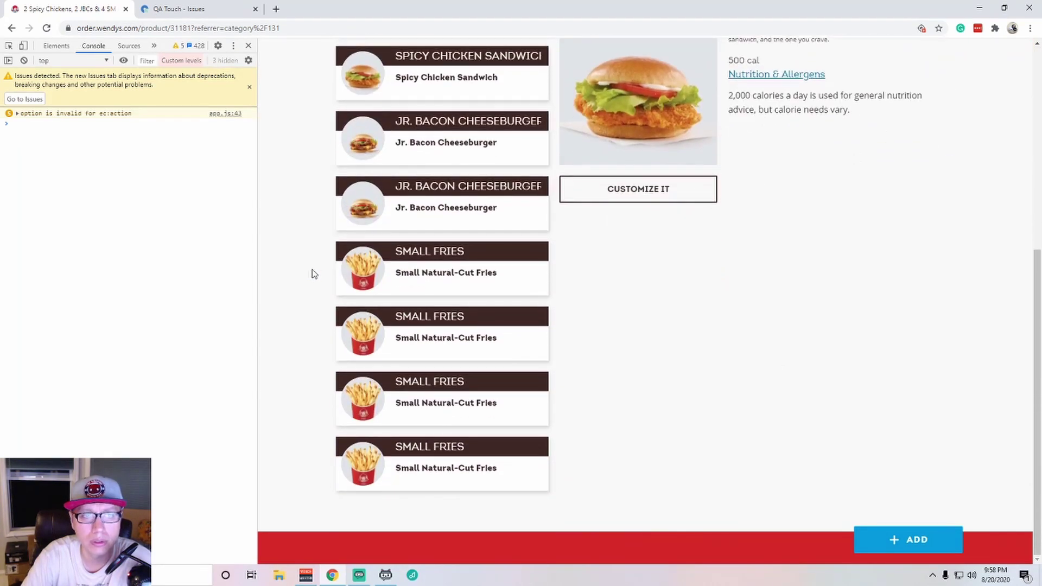
scroll(312, 273, up, 2)
scroll(314, 272, up, 1)
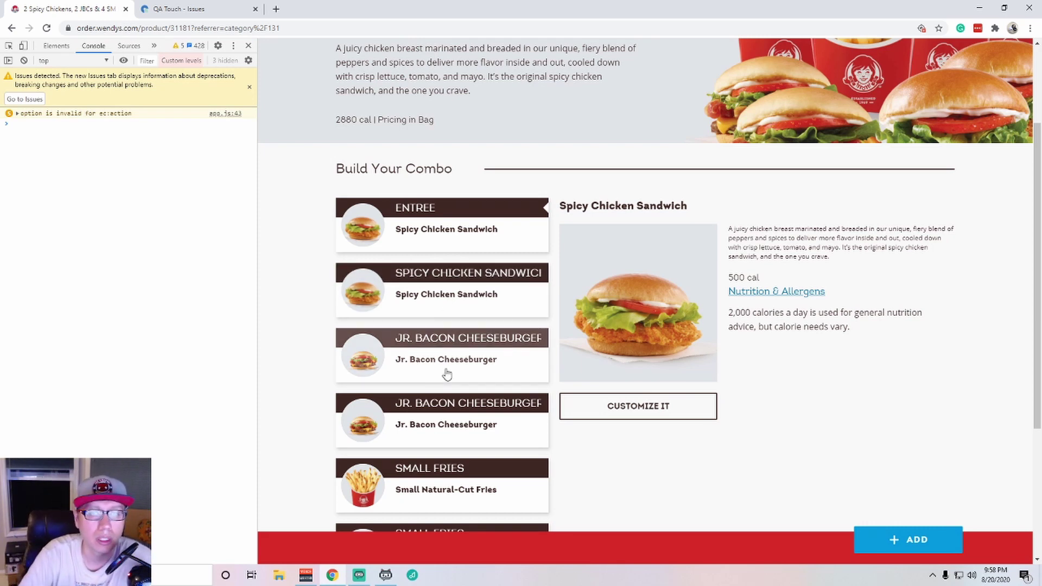
scroll(447, 384, down, 3)
click(417, 133)
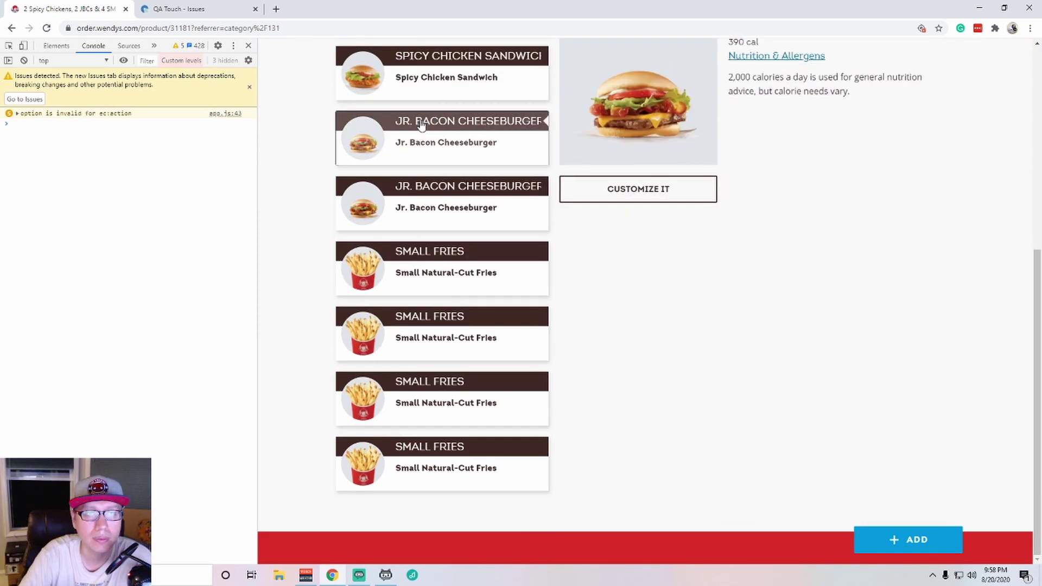
click(439, 85)
scroll(424, 203, up, 3)
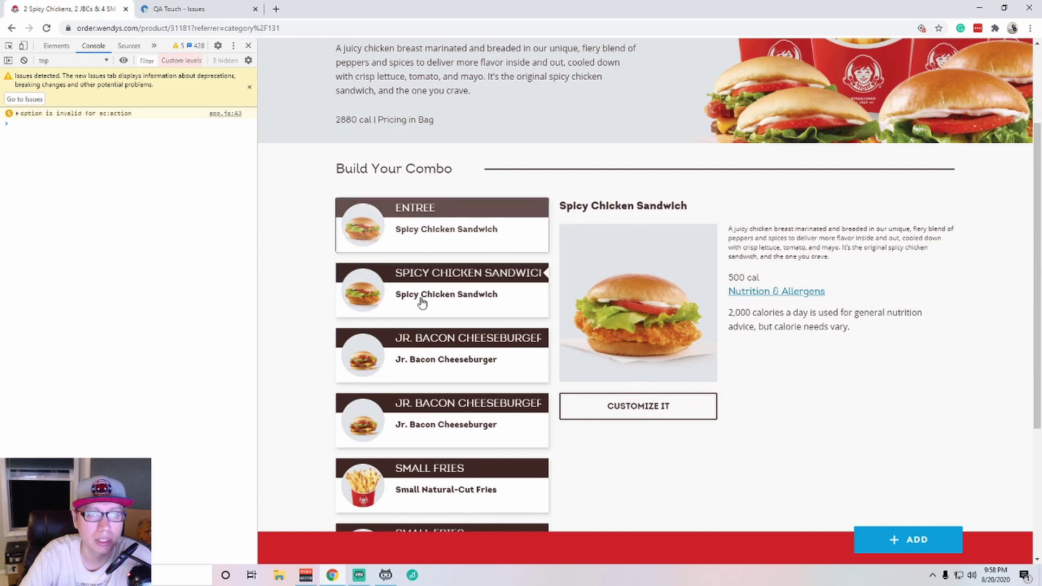
click(428, 362)
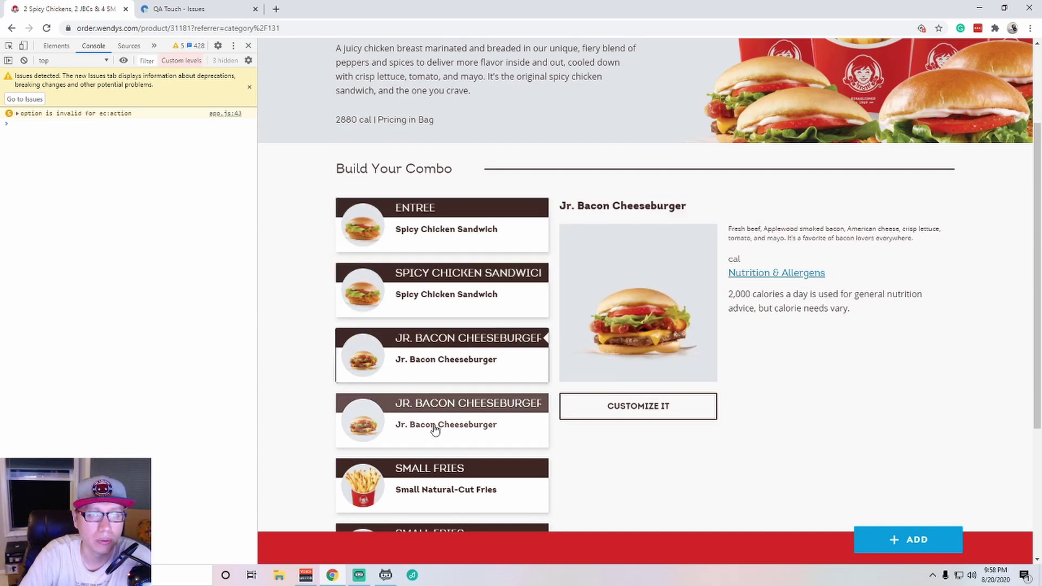
click(436, 431)
scroll(437, 415, down, 2)
click(437, 405)
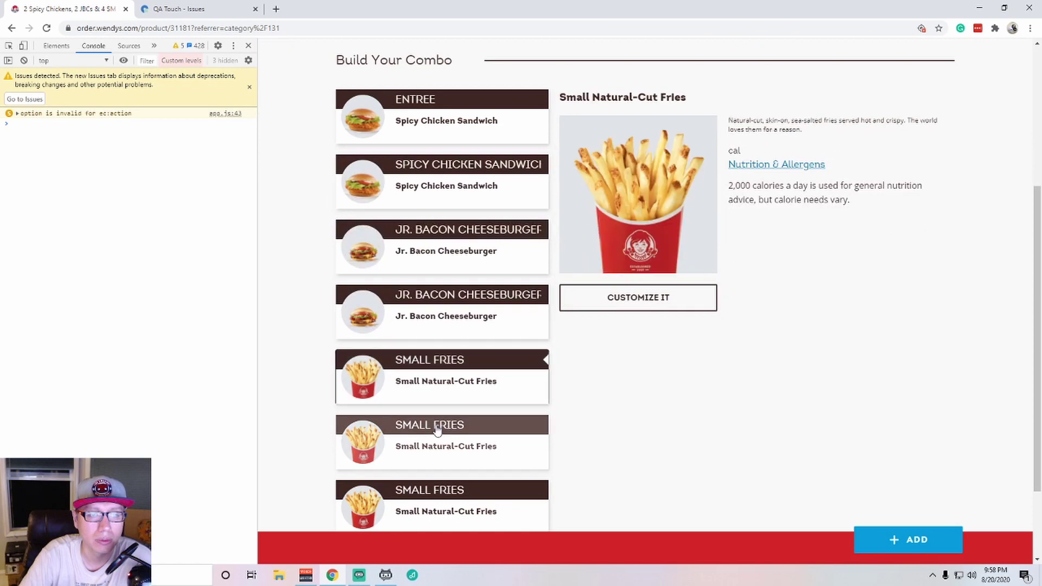
click(437, 432)
scroll(435, 432, down, 1)
click(436, 402)
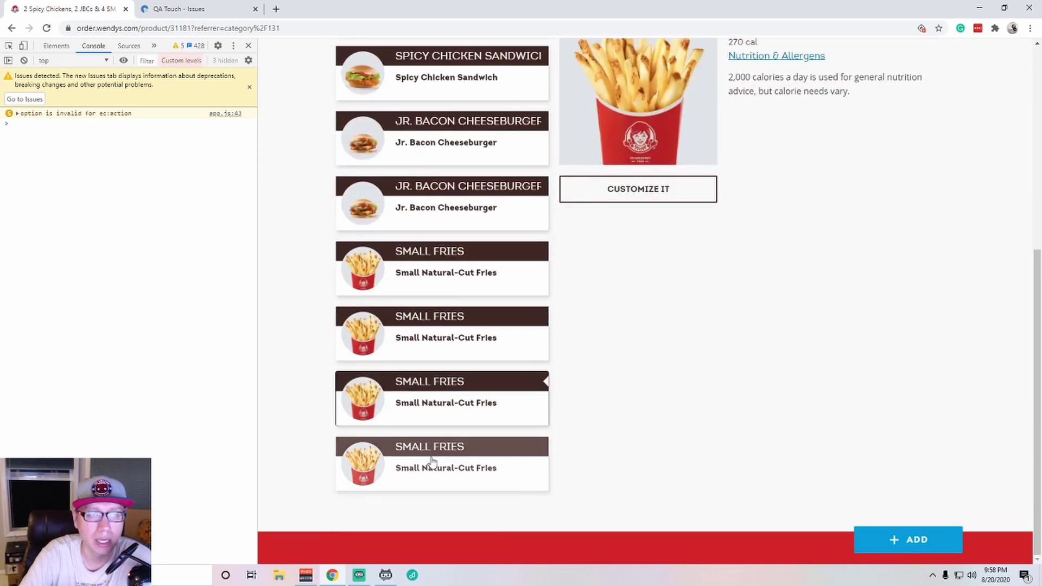
scroll(440, 342, up, 2)
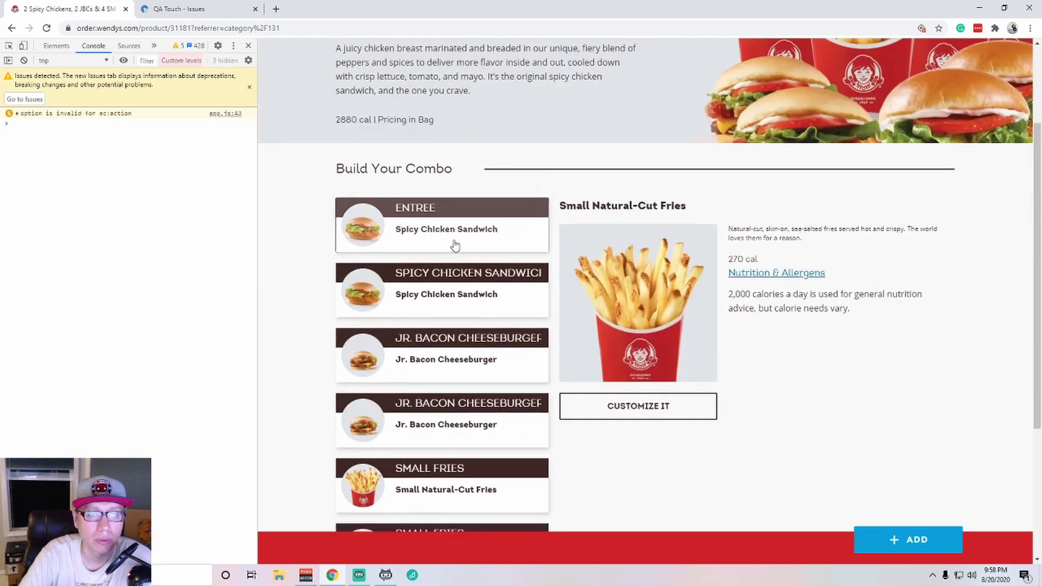
click(455, 246)
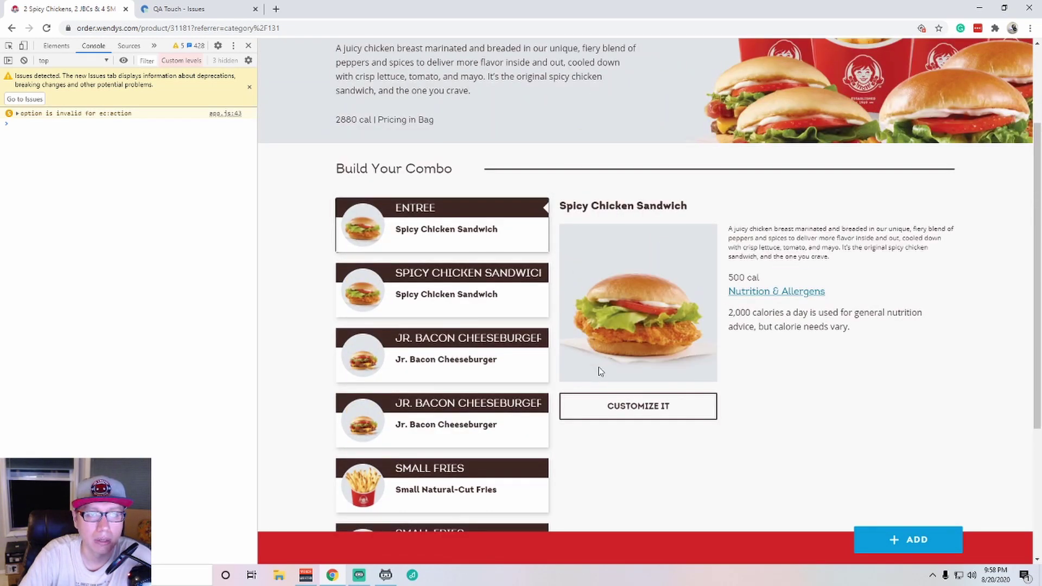
Put Applewood Smoked Bacon on the Spicy Chicken Sandwich and add the Feed The Fam combo.
click(614, 407)
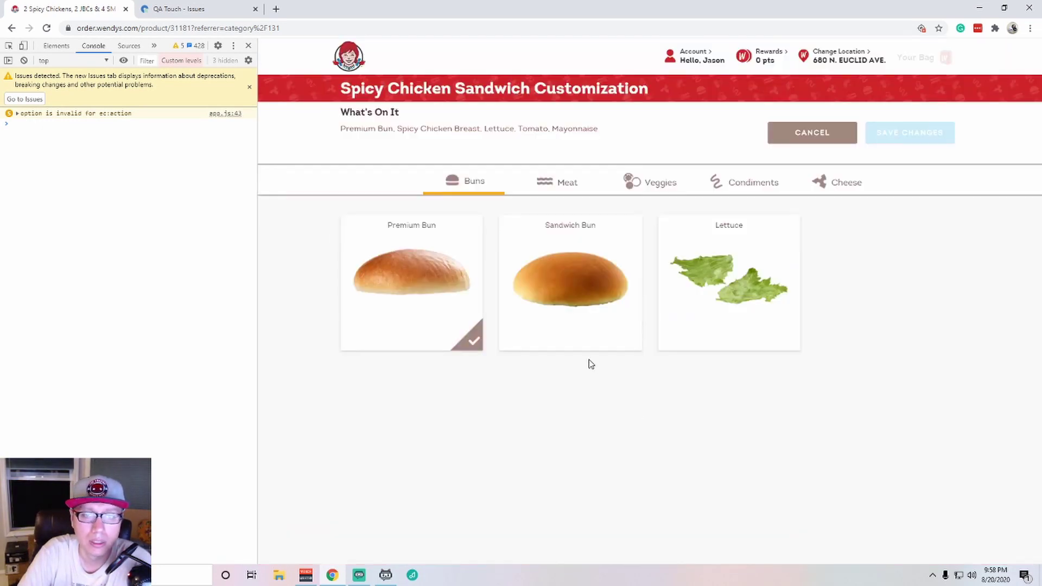
click(560, 183)
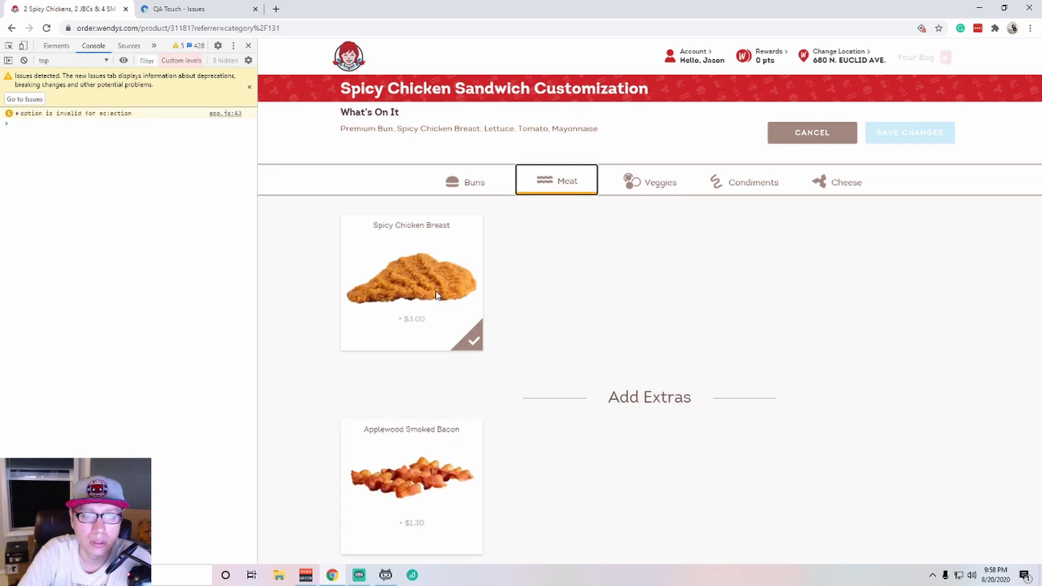
click(432, 476)
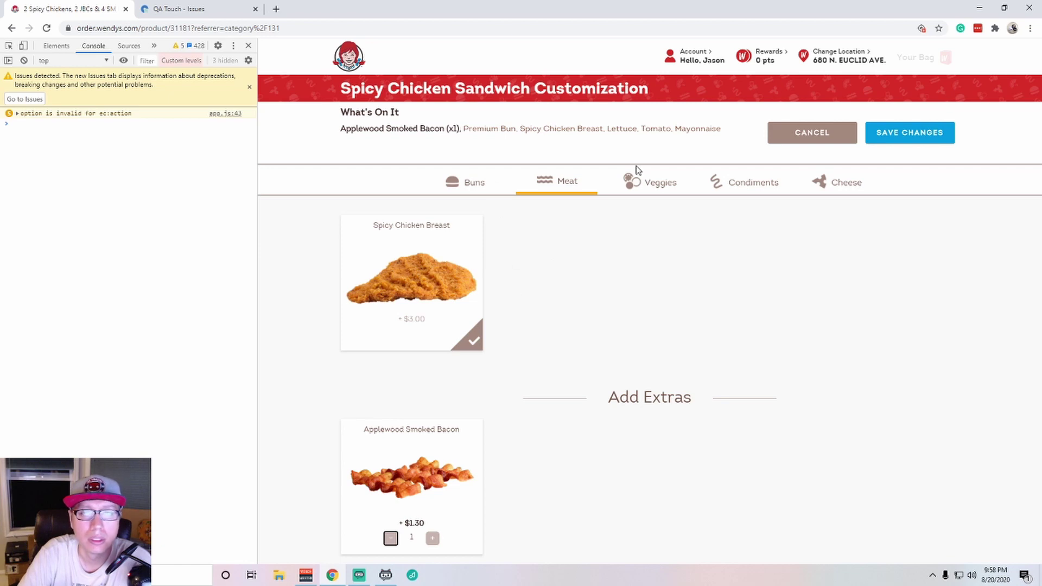
click(893, 139)
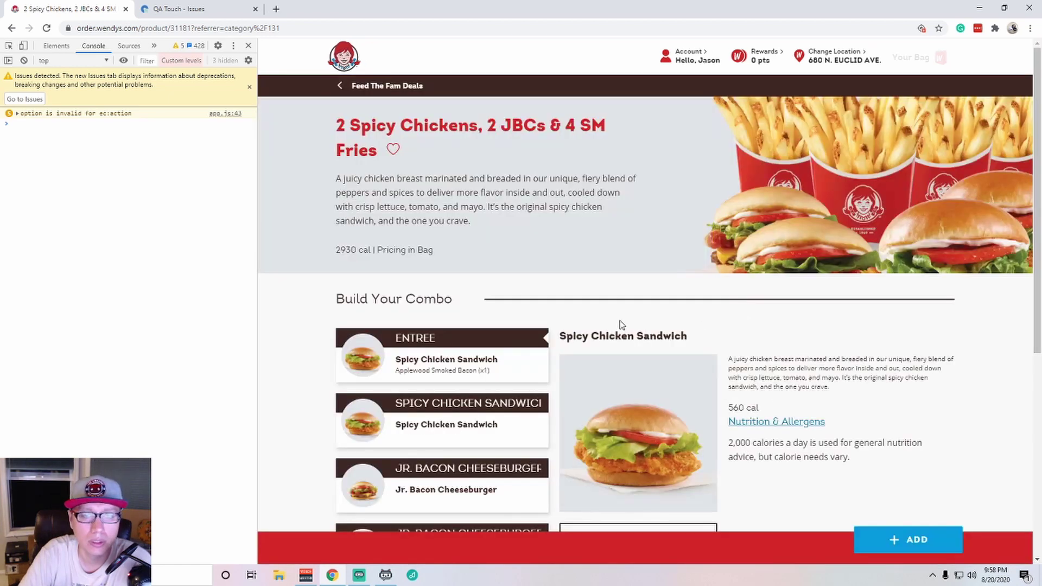
scroll(619, 456, down, 2)
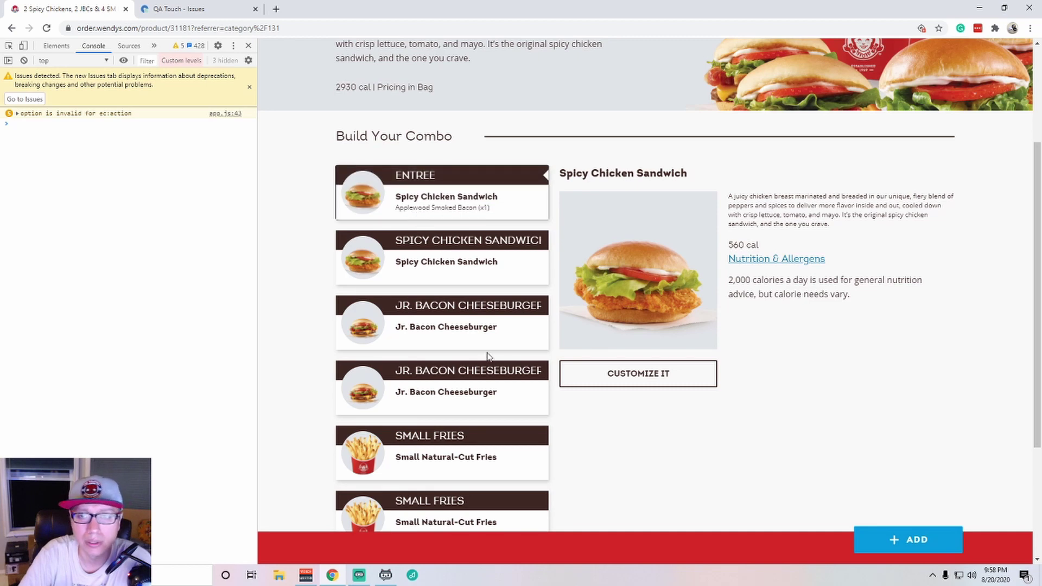
scroll(517, 356, down, 2)
scroll(516, 359, up, 2)
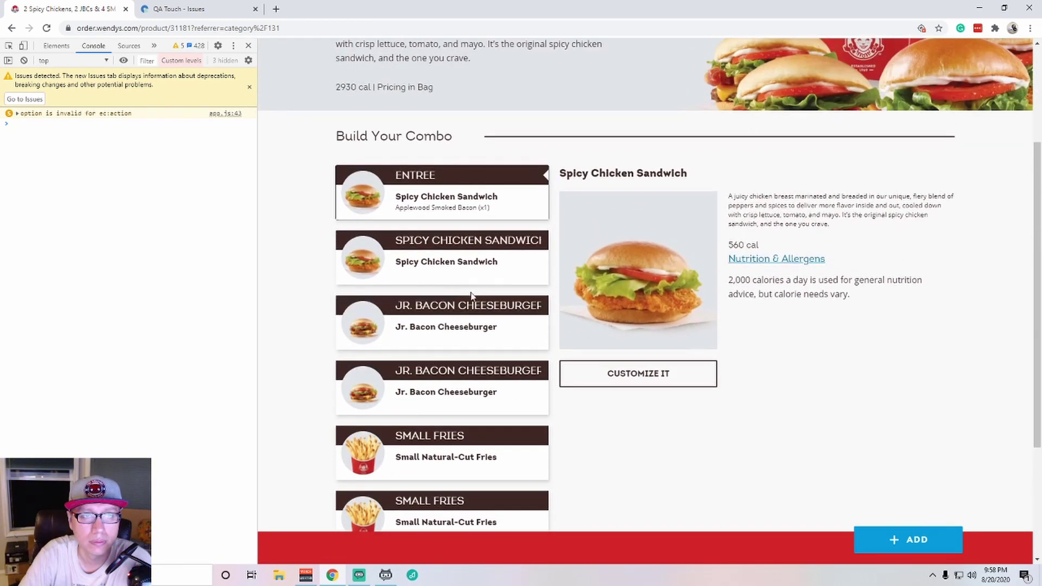
click(900, 542)
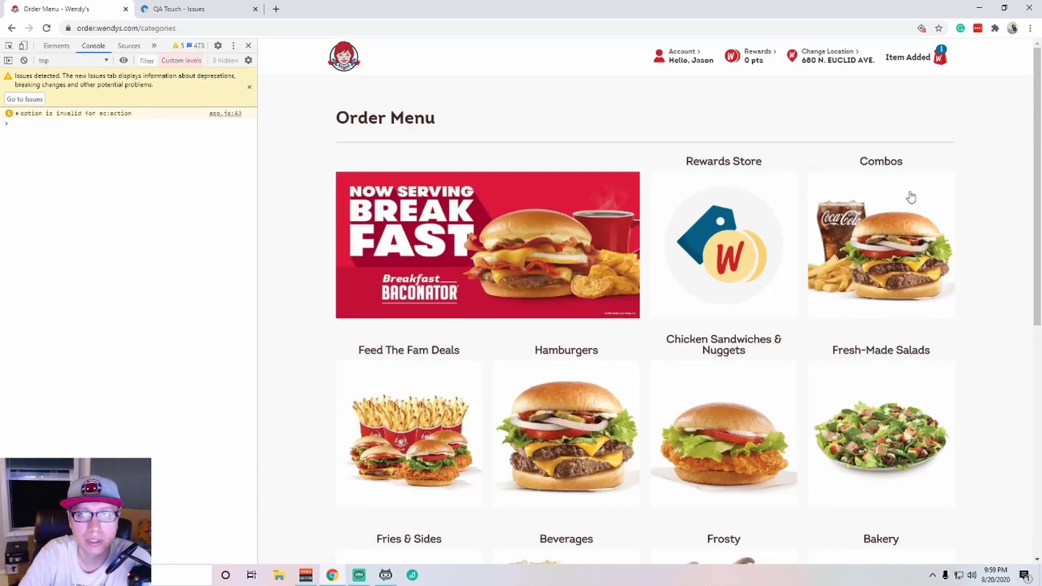
Open the bag, close the offer error, and highlight the $0.00 subtotal and $27.42 price.
click(939, 58)
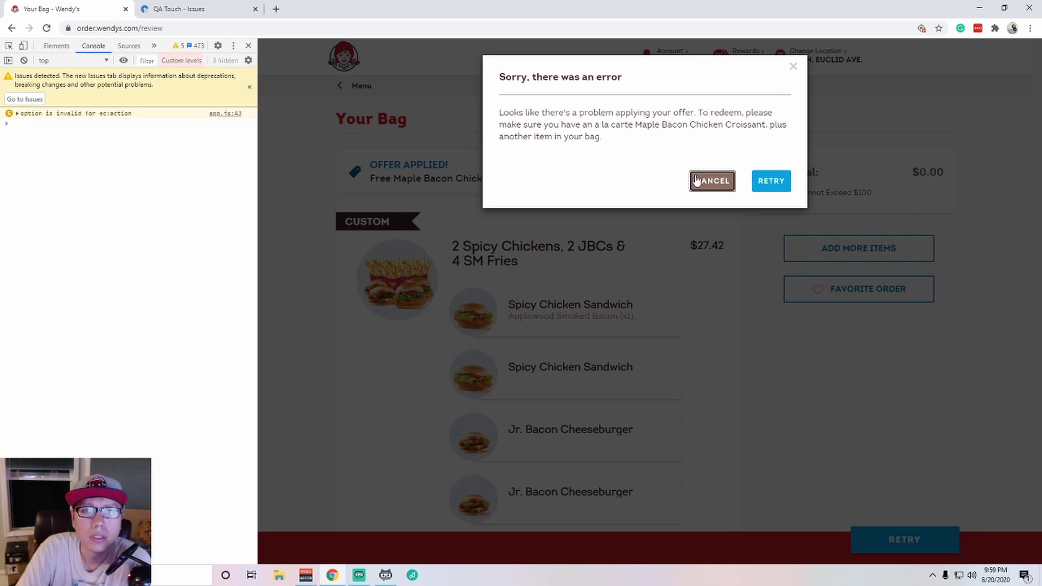
click(791, 68)
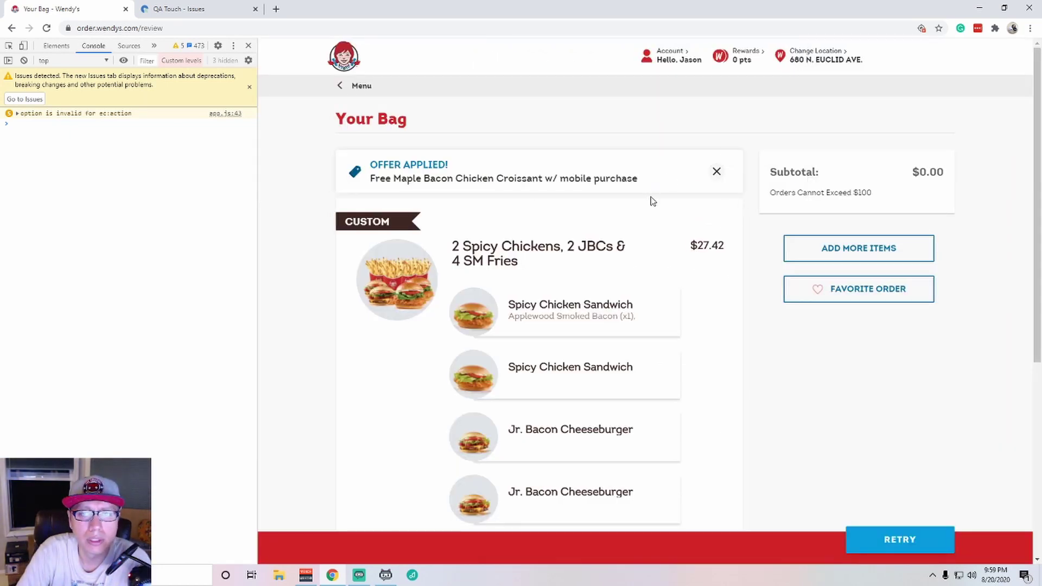
scroll(650, 204, down, 2)
scroll(656, 207, down, 2)
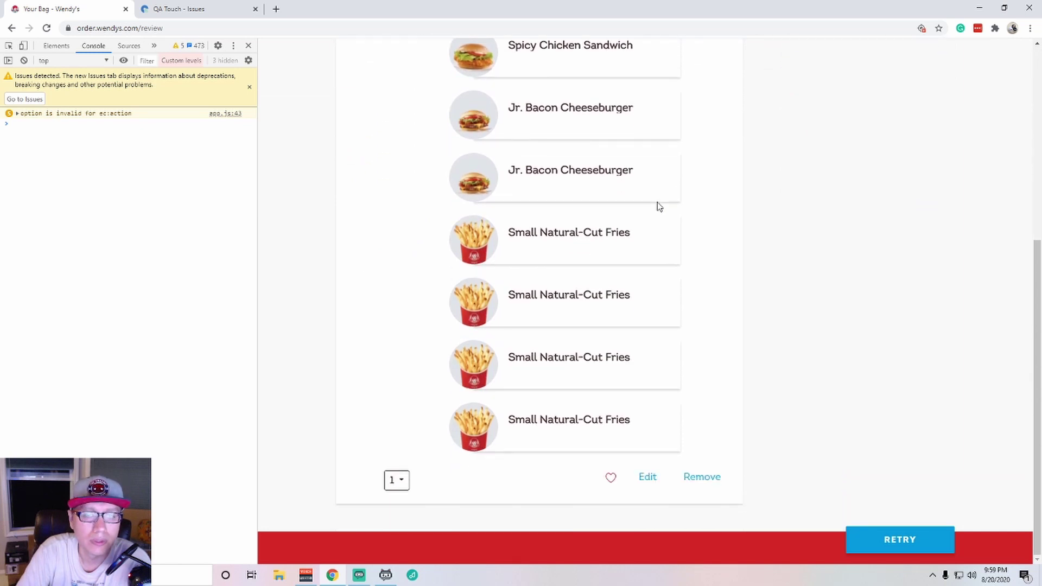
scroll(659, 207, up, 3)
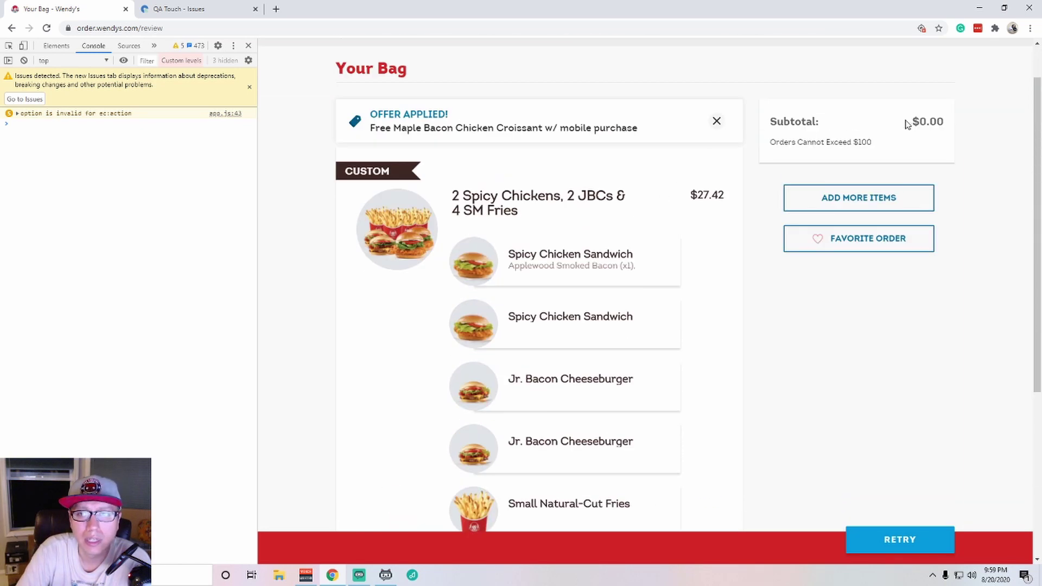
drag(906, 122, 961, 127)
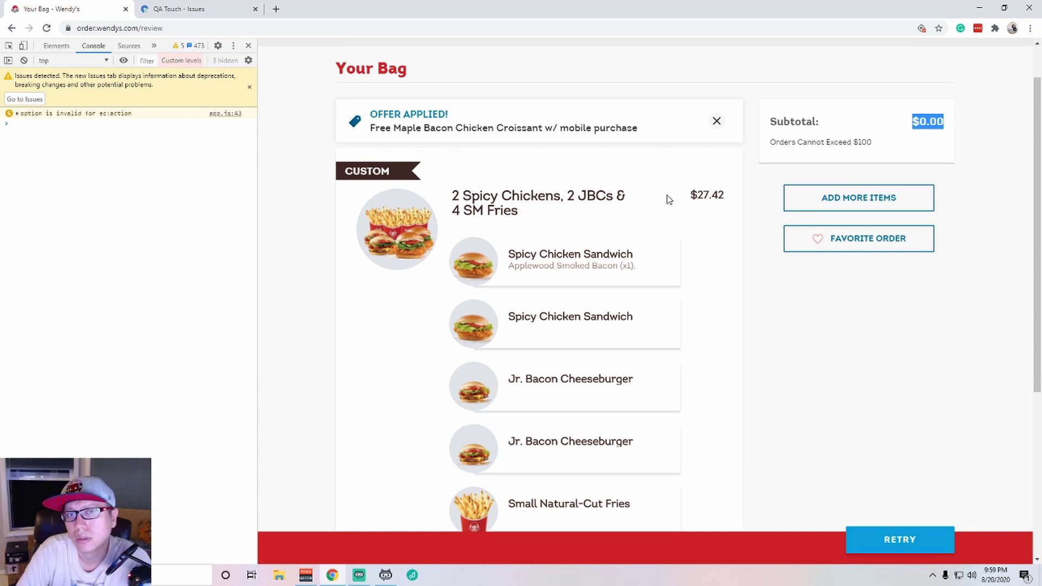
drag(689, 197, 736, 200)
click(732, 209)
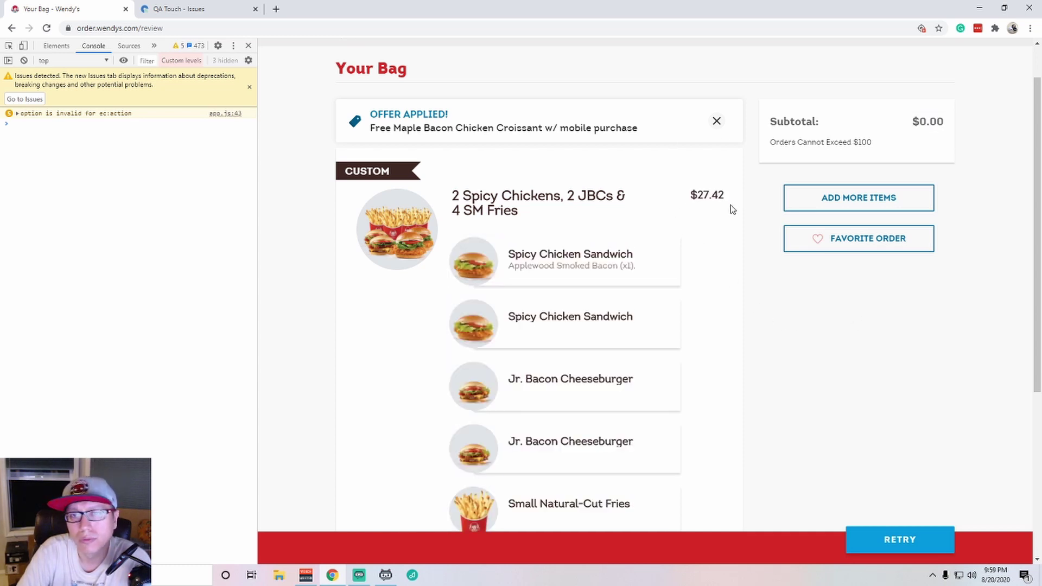
scroll(688, 439, down, 3)
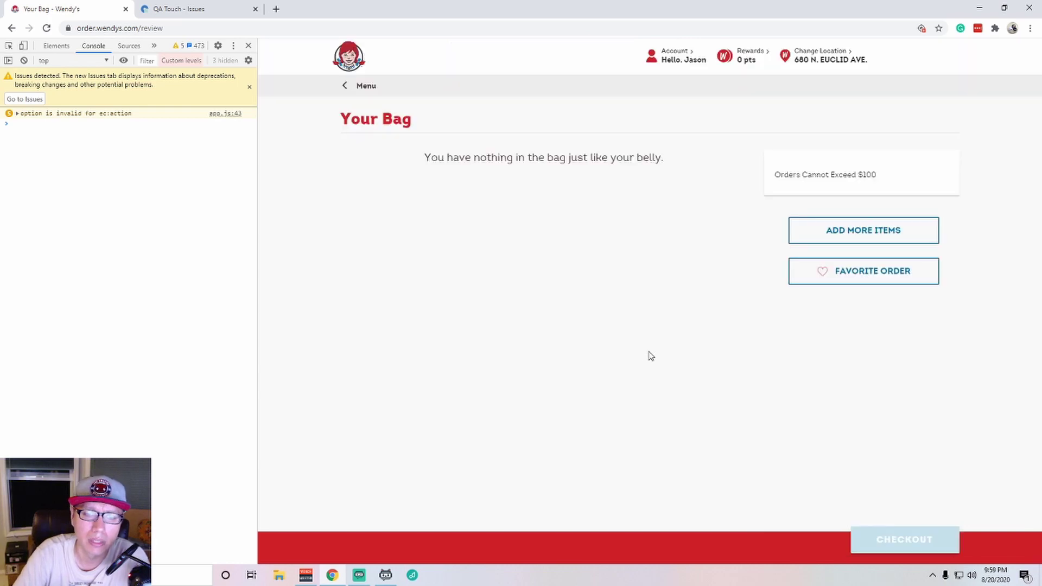
Apply the Free Maple Bacon Chicken Croissant offer from the Rewards Store.
click(699, 257)
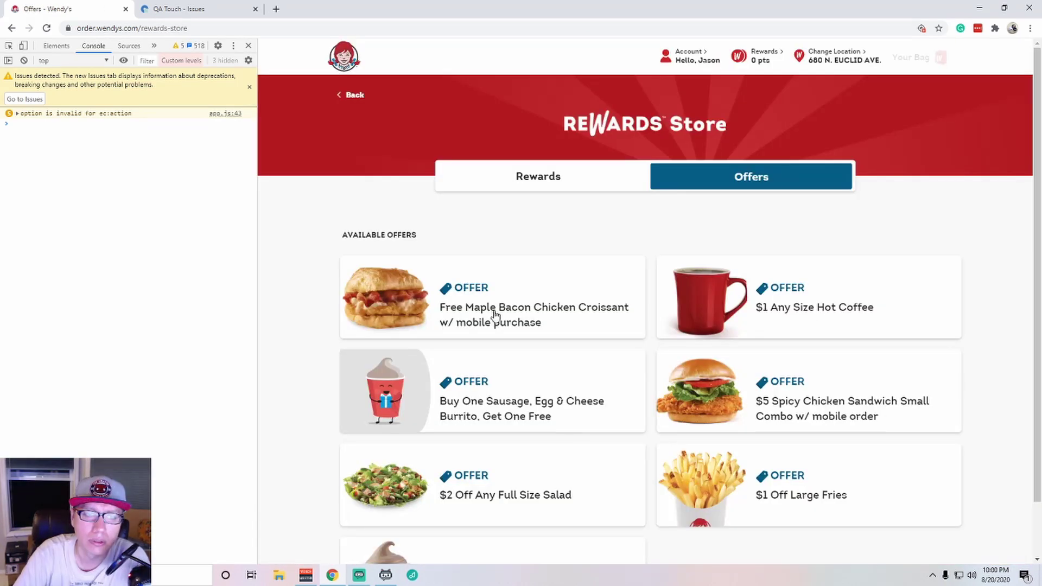
click(494, 313)
click(721, 231)
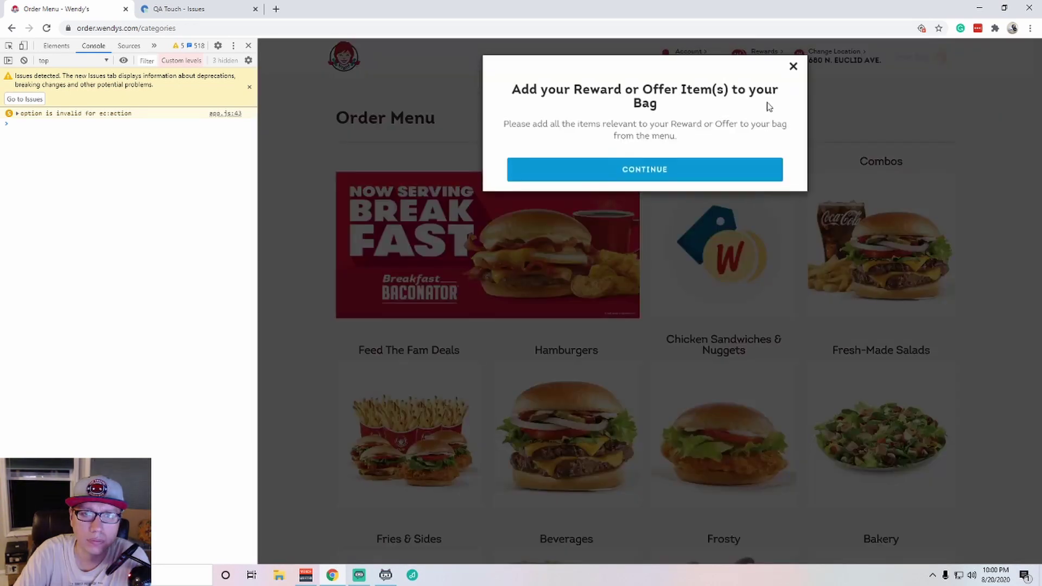
click(725, 168)
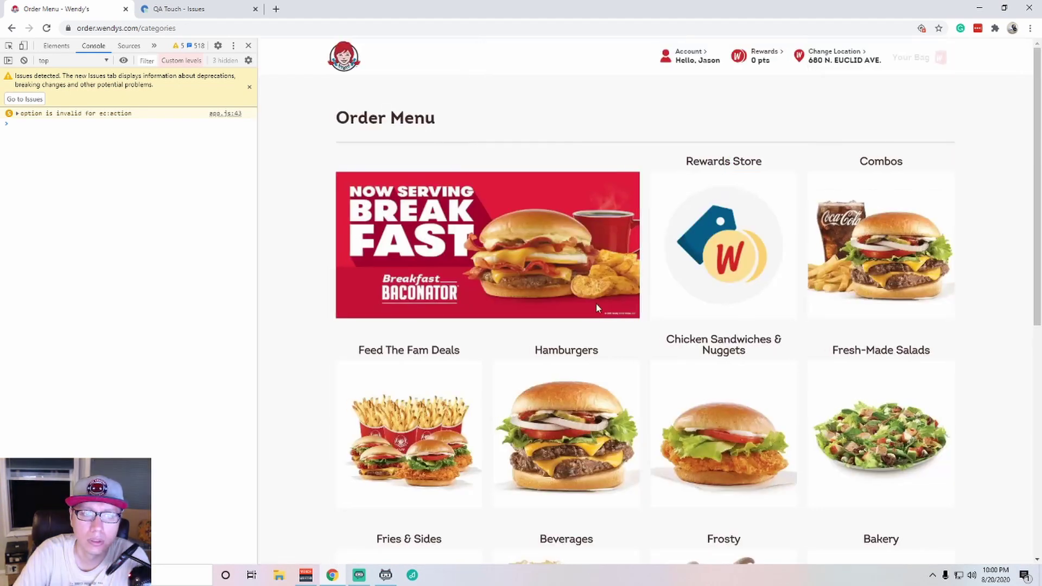
Add the Feed The Fam combo with Applewood Smoked Bacon on the Spicy Chicken Sandwich.
click(400, 429)
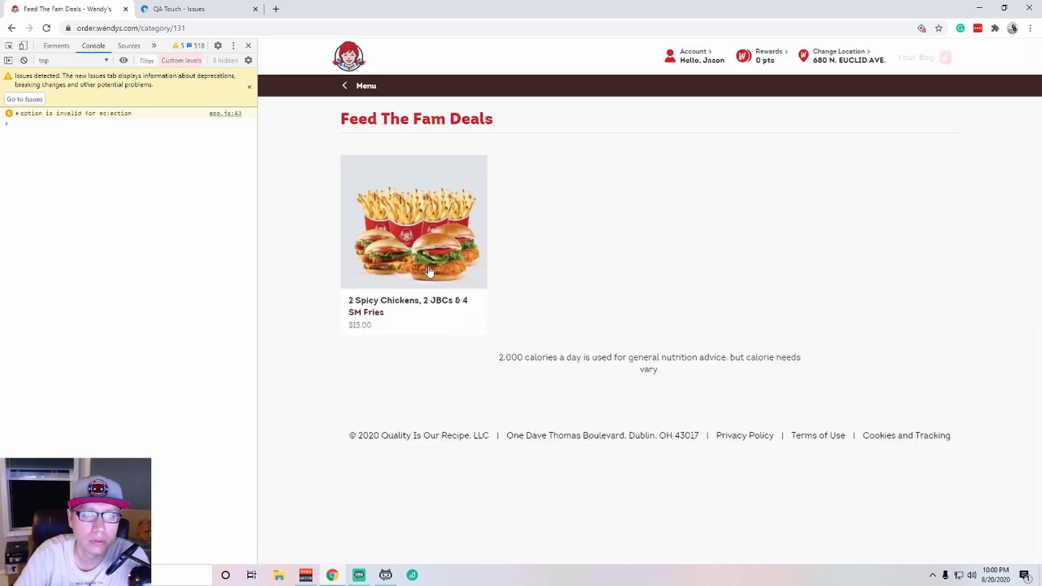
click(426, 266)
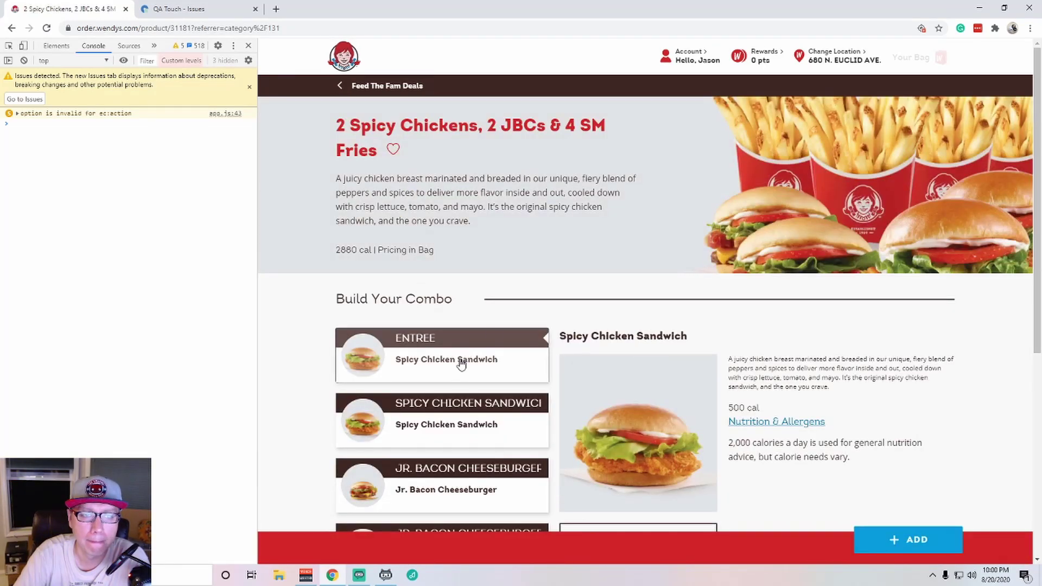
click(460, 364)
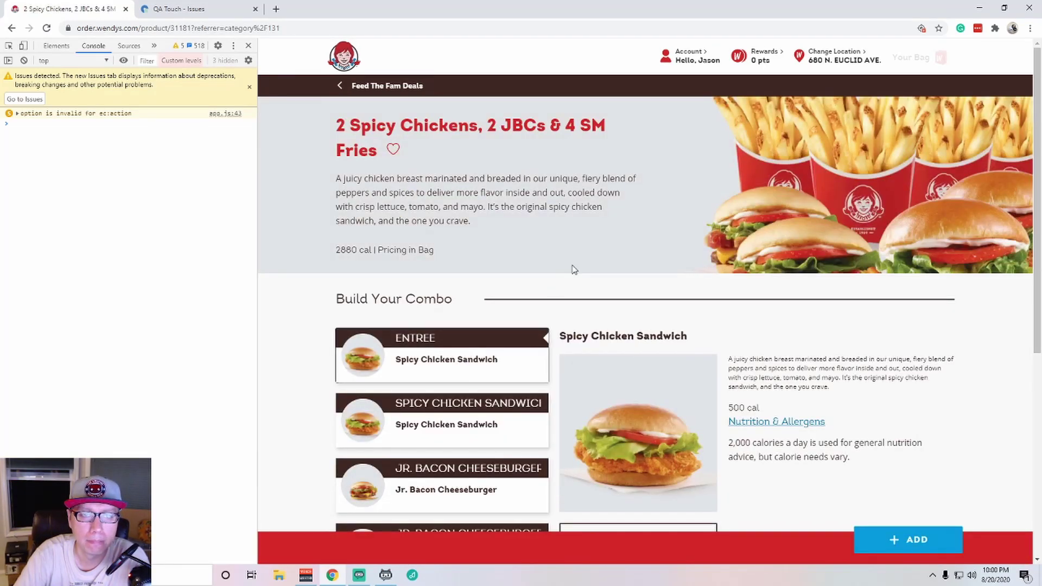
scroll(631, 367, down, 3)
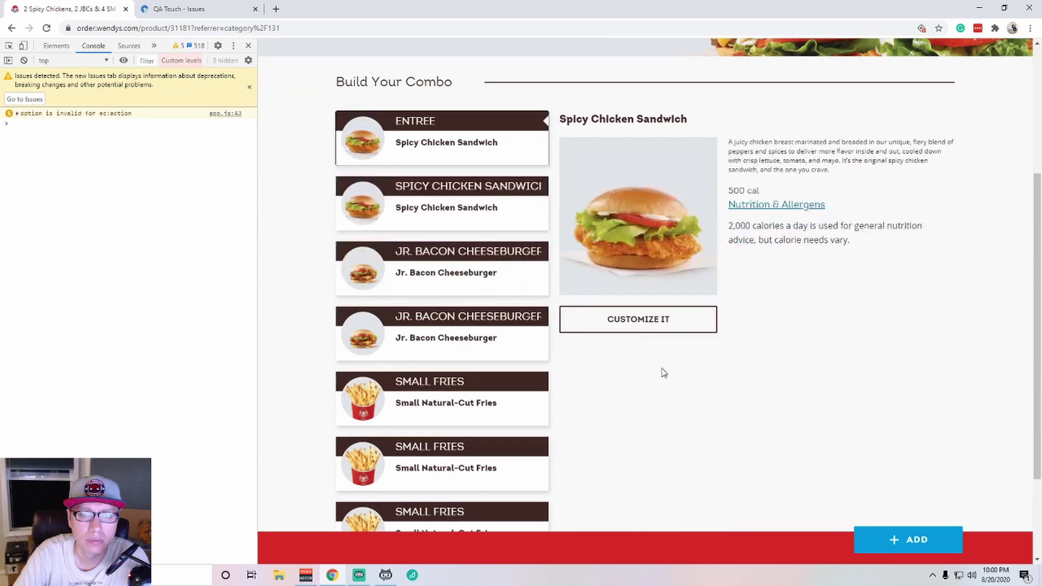
click(640, 326)
click(546, 185)
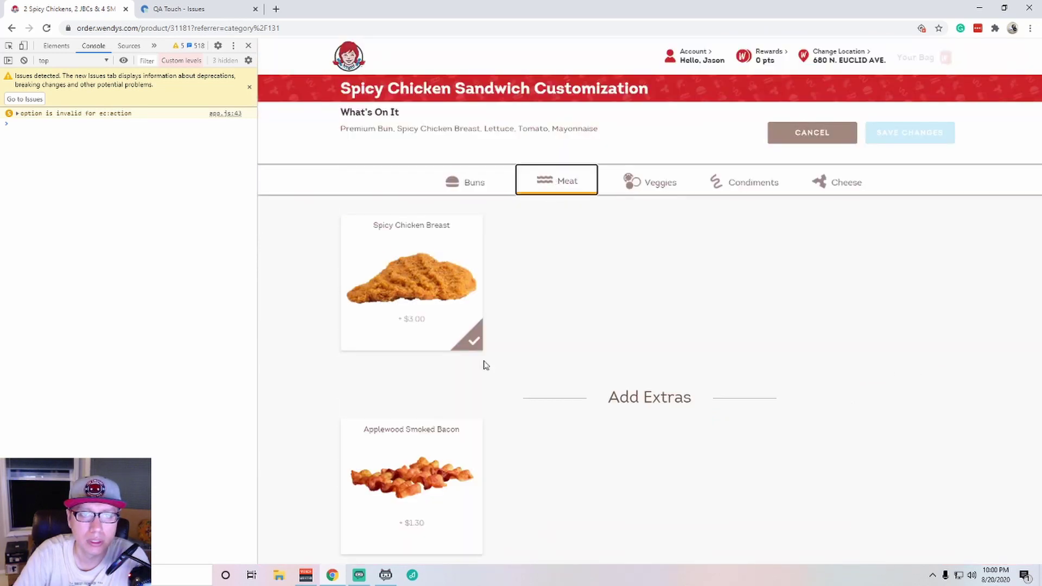
click(411, 481)
click(929, 136)
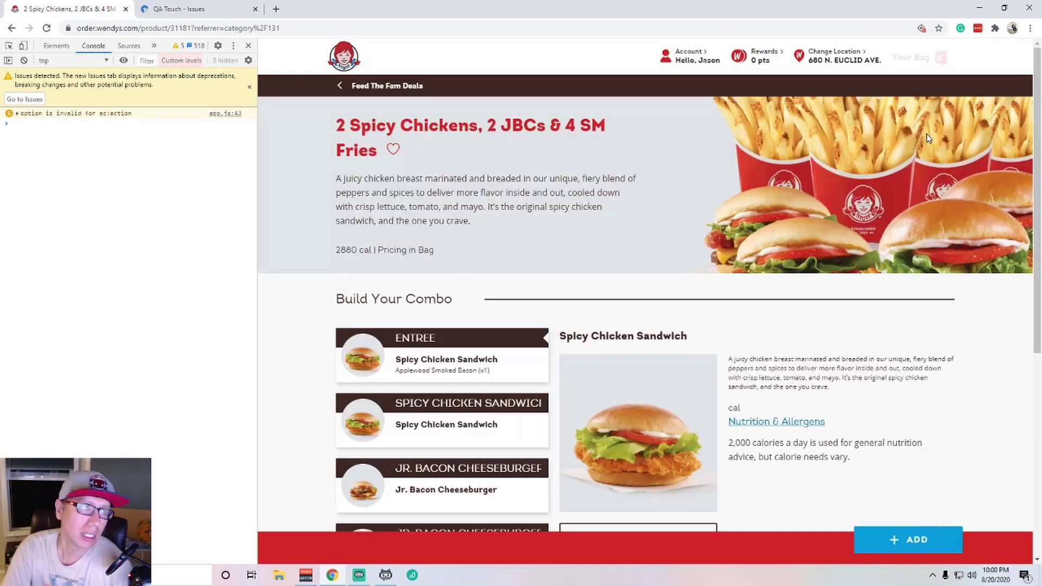
click(908, 539)
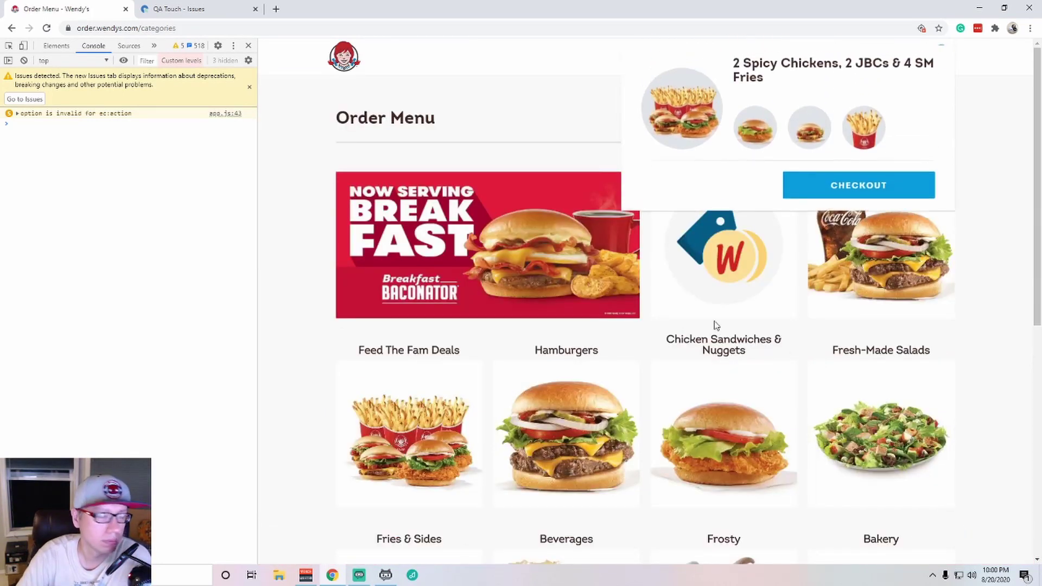
In the bag, dismiss the offer error, note the $27.42 price, and remove the croissant offer.
click(912, 57)
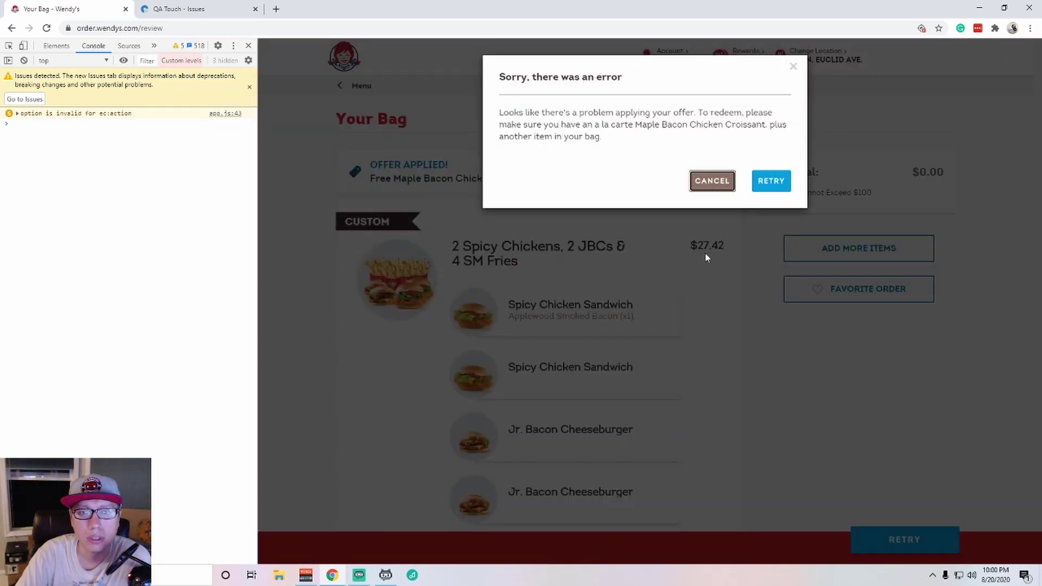
click(717, 183)
drag(691, 244, 727, 248)
scroll(716, 293, down, 1)
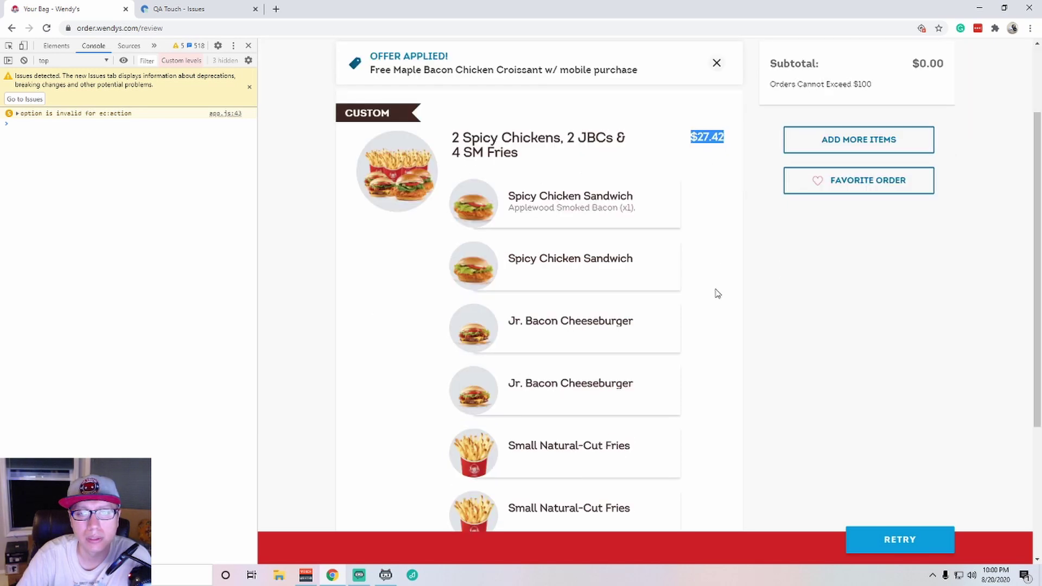
scroll(717, 293, down, 1)
scroll(716, 294, up, 2)
scroll(702, 227, down, 2)
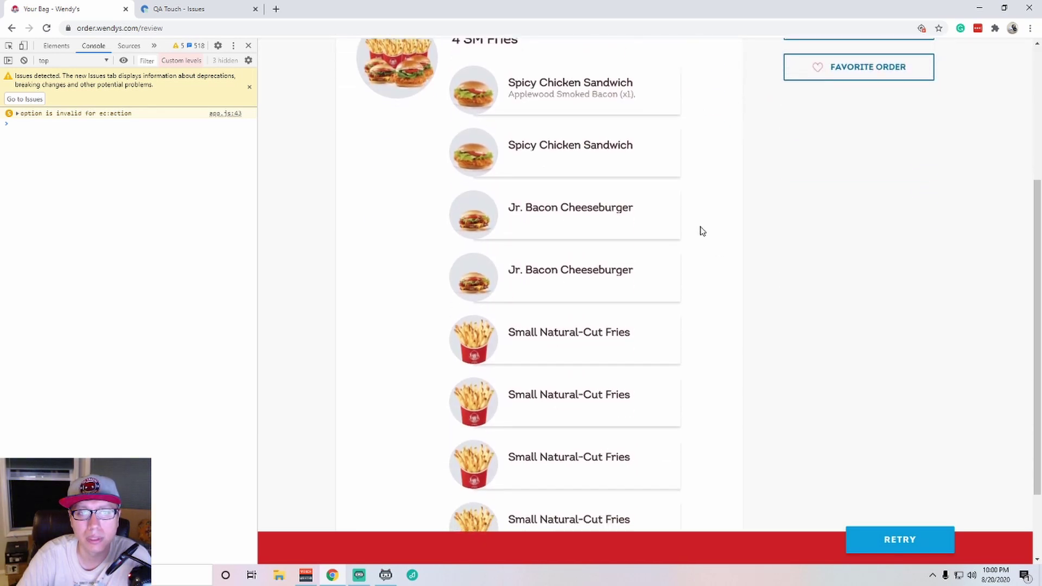
scroll(701, 228, down, 1)
scroll(701, 228, up, 4)
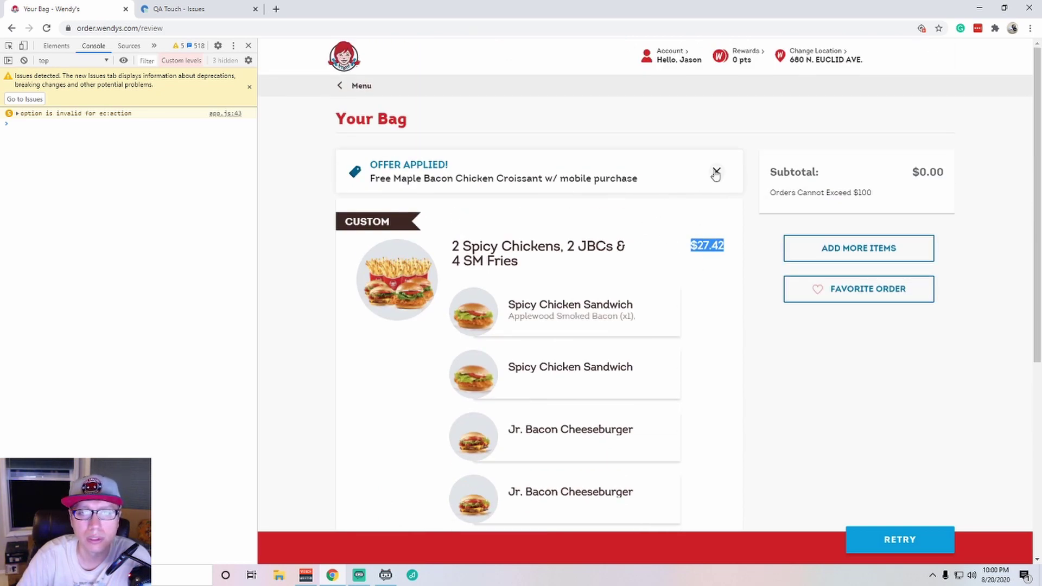
scroll(720, 293, down, 2)
scroll(720, 340, down, 1)
scroll(726, 294, up, 3)
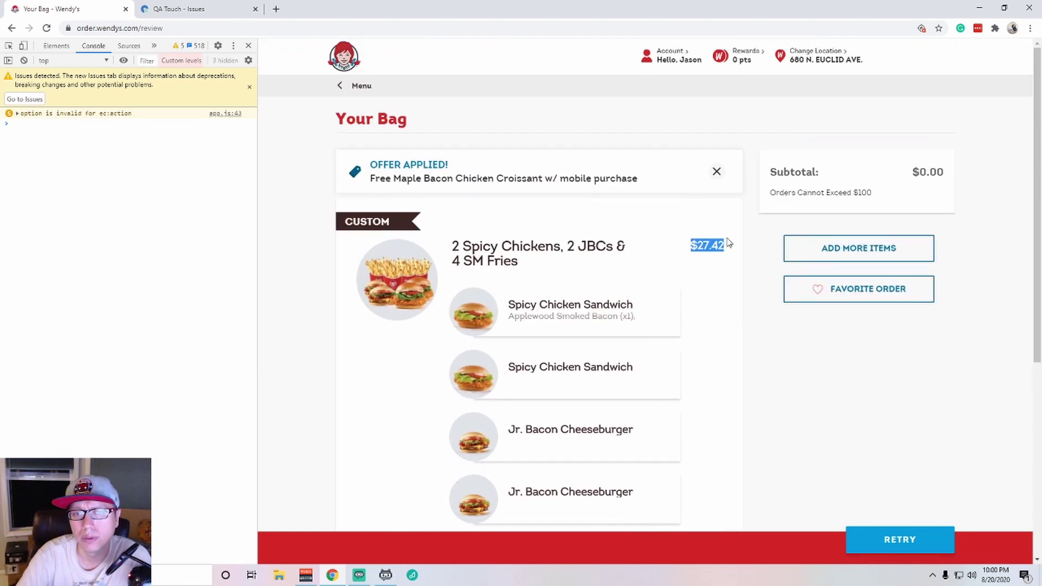
click(717, 176)
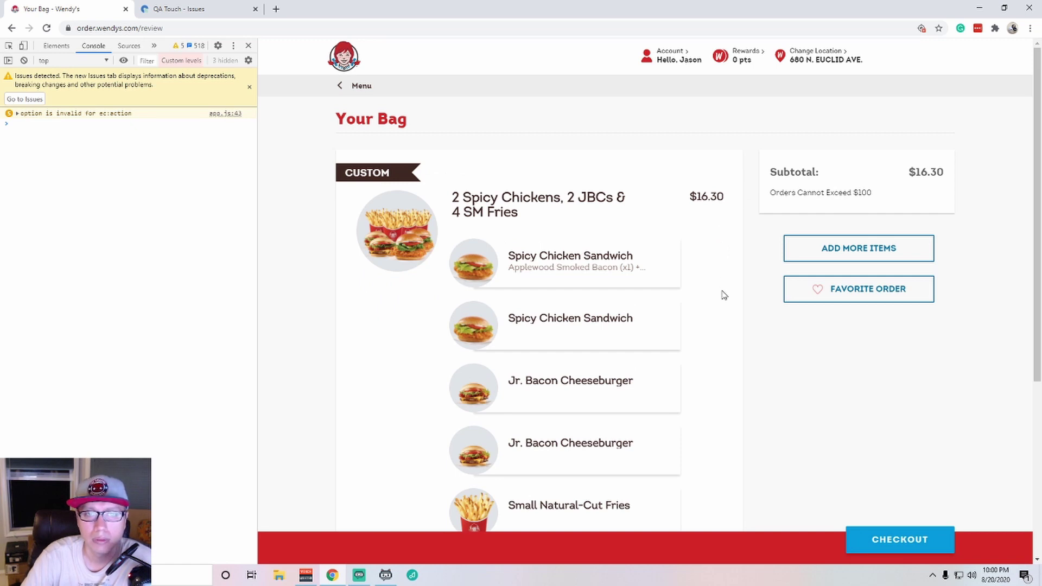
scroll(721, 295, down, 3)
scroll(710, 298, up, 3)
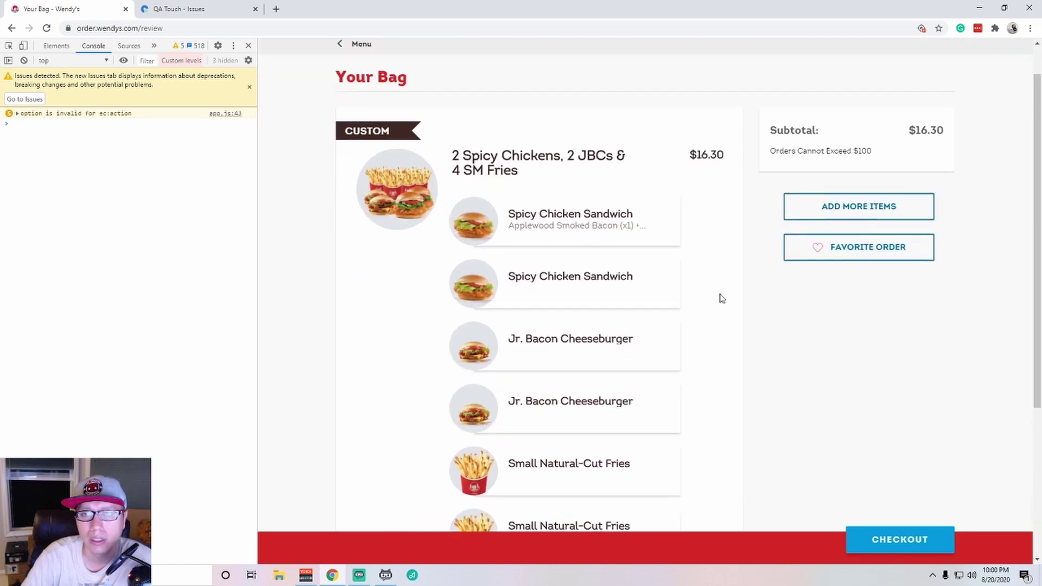
scroll(721, 299, up, 1)
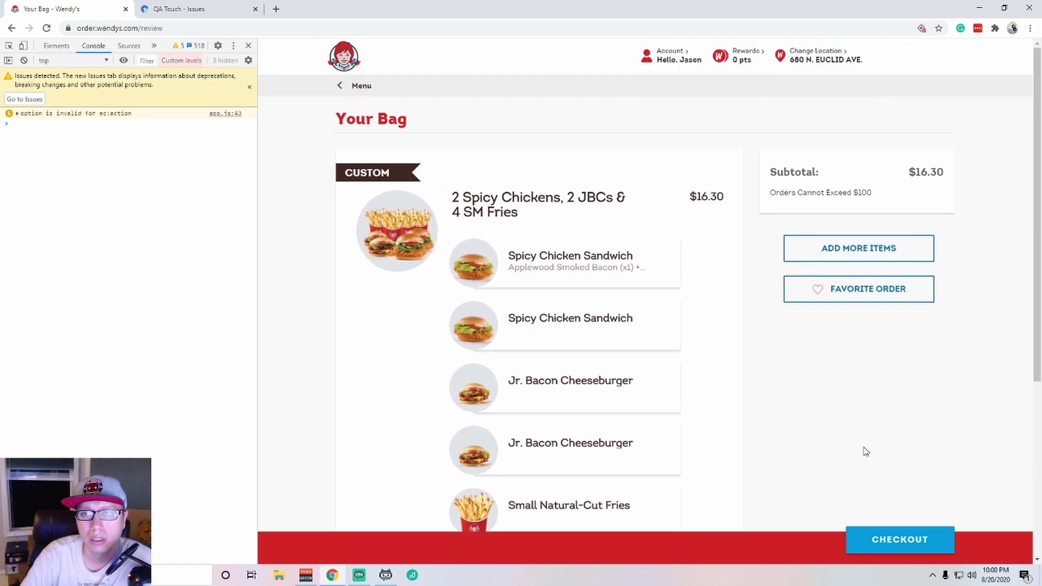
Apply the Free Maple Bacon Chicken Croissant offer again from the Rewards Store.
click(362, 87)
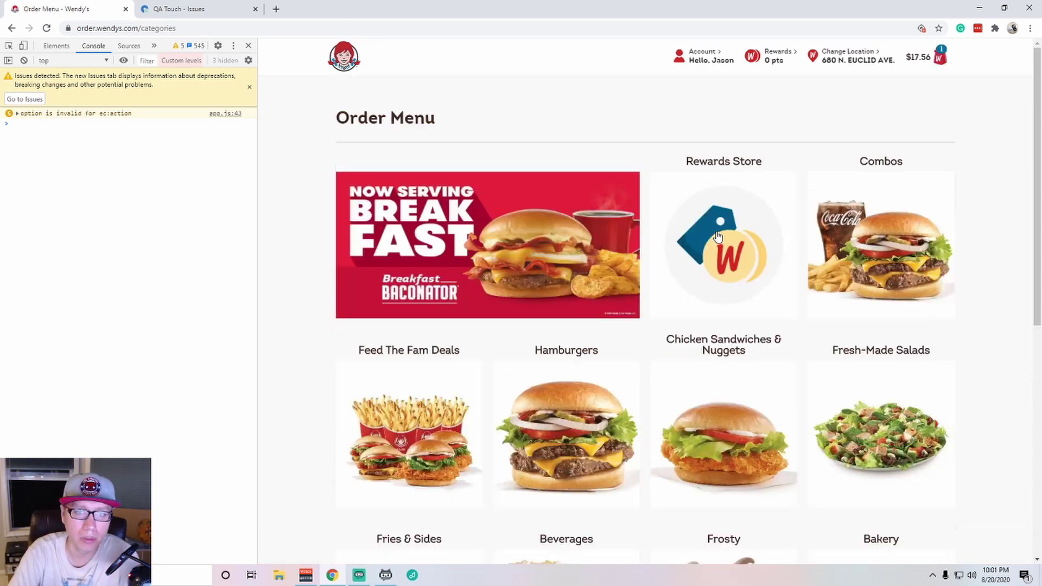
click(705, 251)
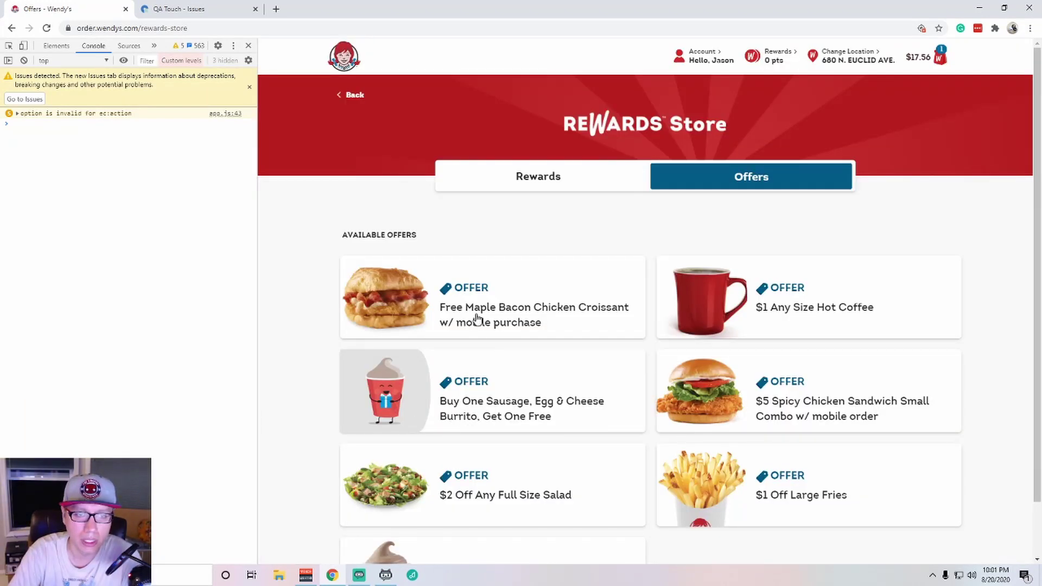
click(479, 320)
click(670, 232)
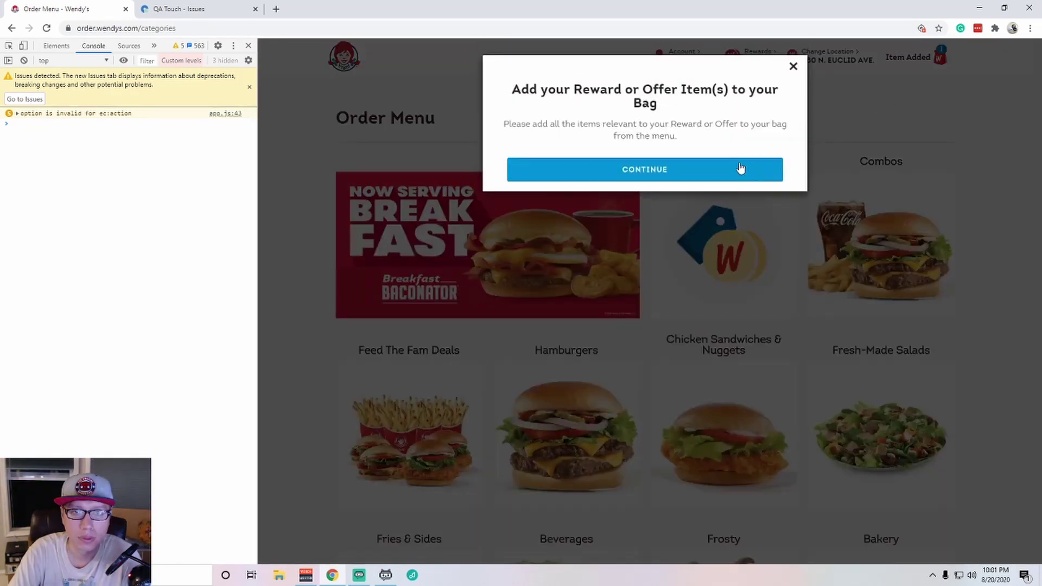
Confirm the offer prompt, then remove the croissant offer from the bag.
click(942, 70)
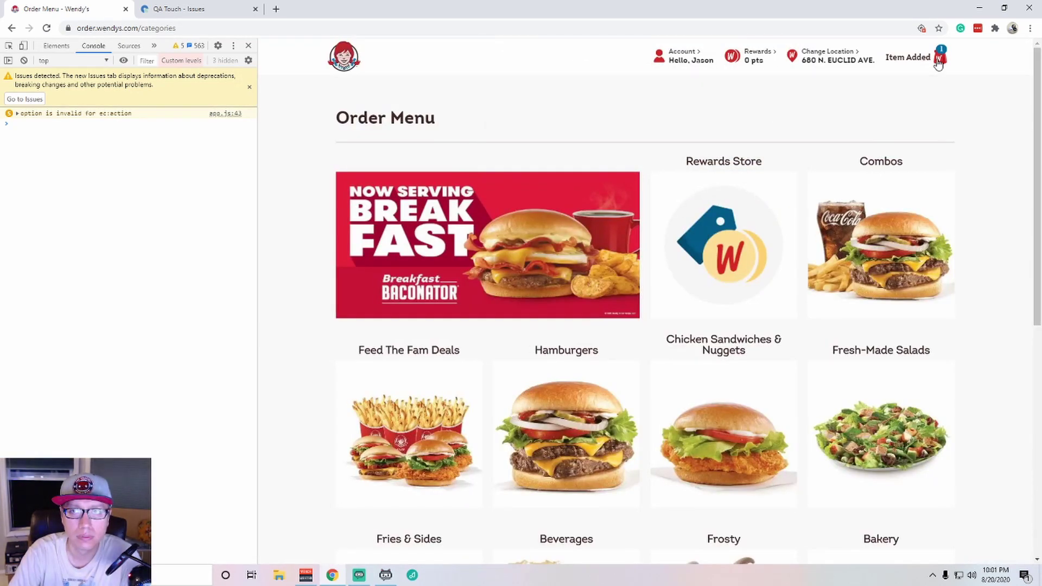
click(939, 62)
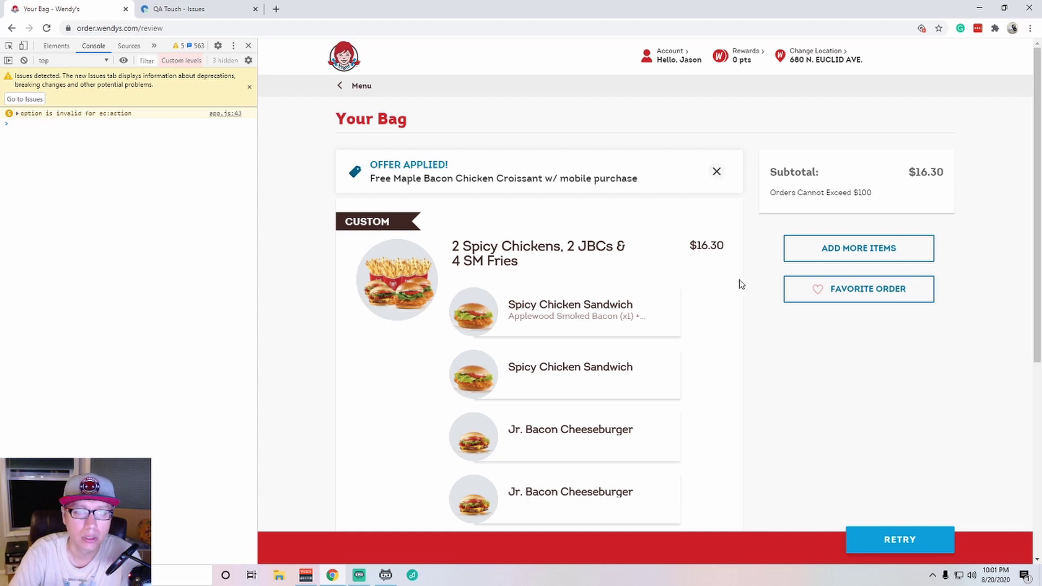
scroll(740, 285, down, 3)
scroll(740, 284, up, 1)
scroll(738, 276, down, 3)
scroll(738, 276, up, 4)
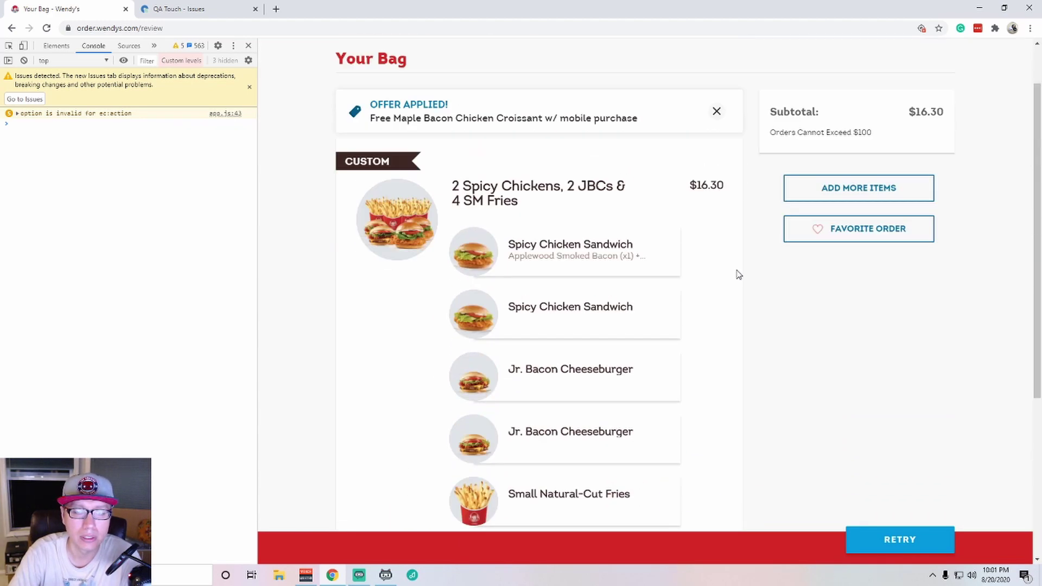
scroll(740, 274, up, 1)
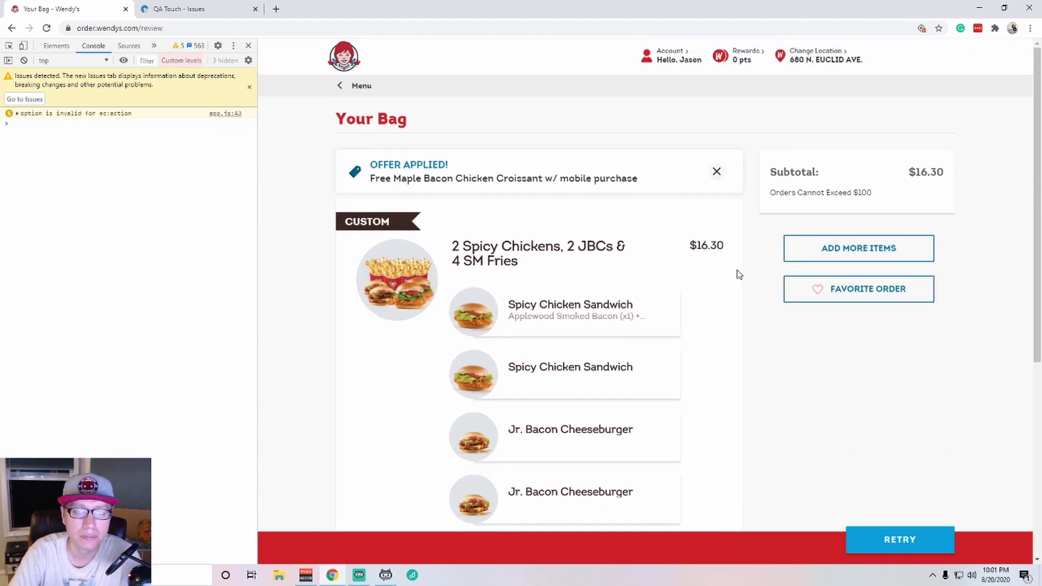
click(717, 174)
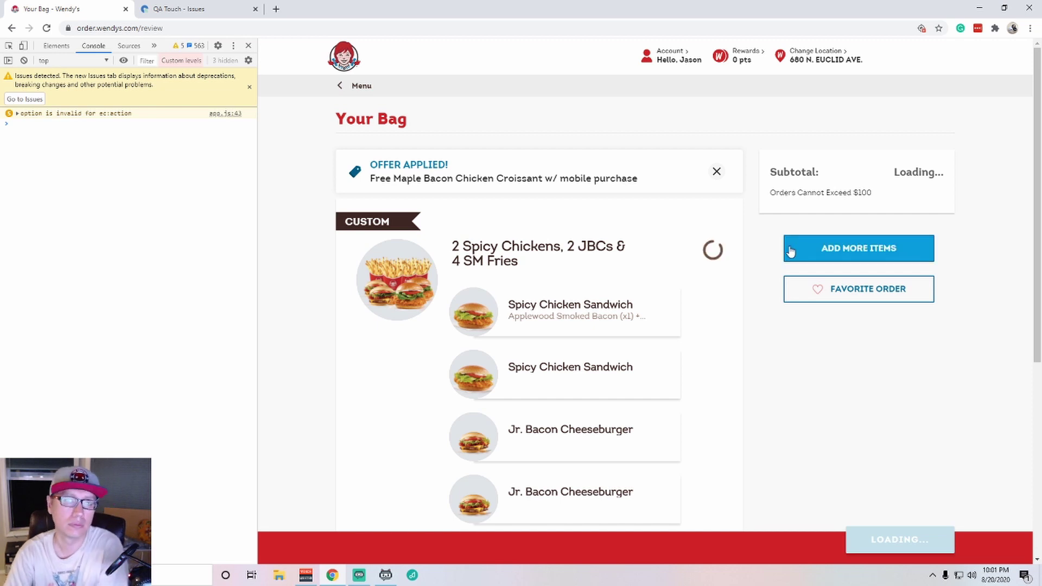
scroll(706, 367, down, 3)
Remove the combo from the bag and reapply the Free Maple Bacon Chicken Croissant offer.
click(703, 477)
click(345, 86)
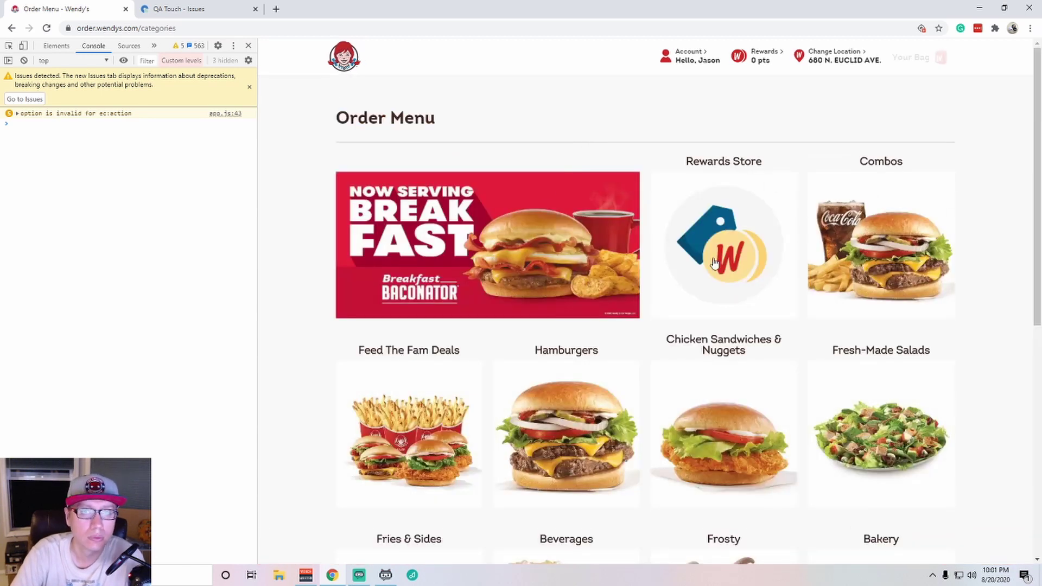
click(730, 267)
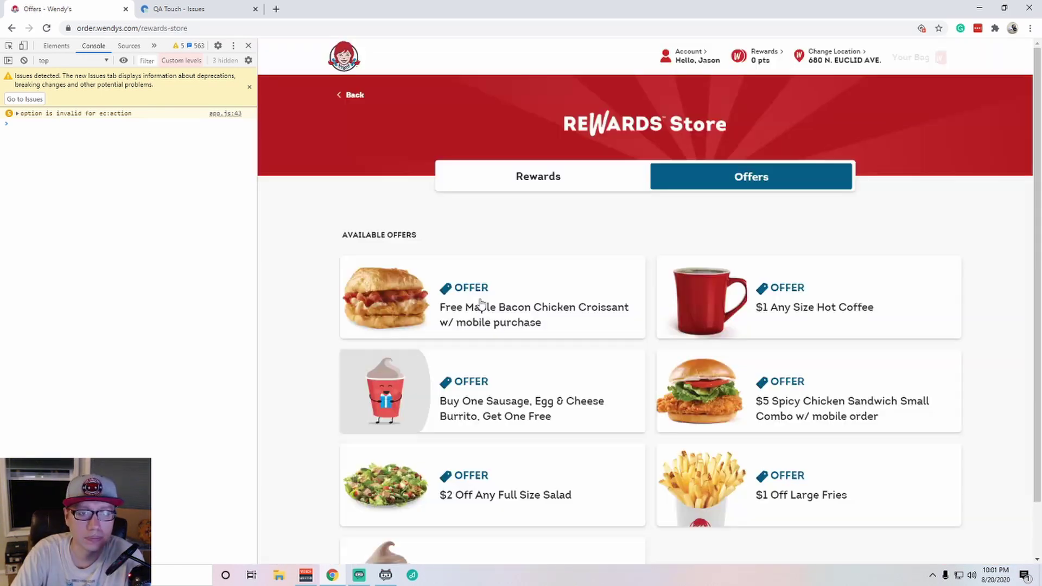
click(460, 305)
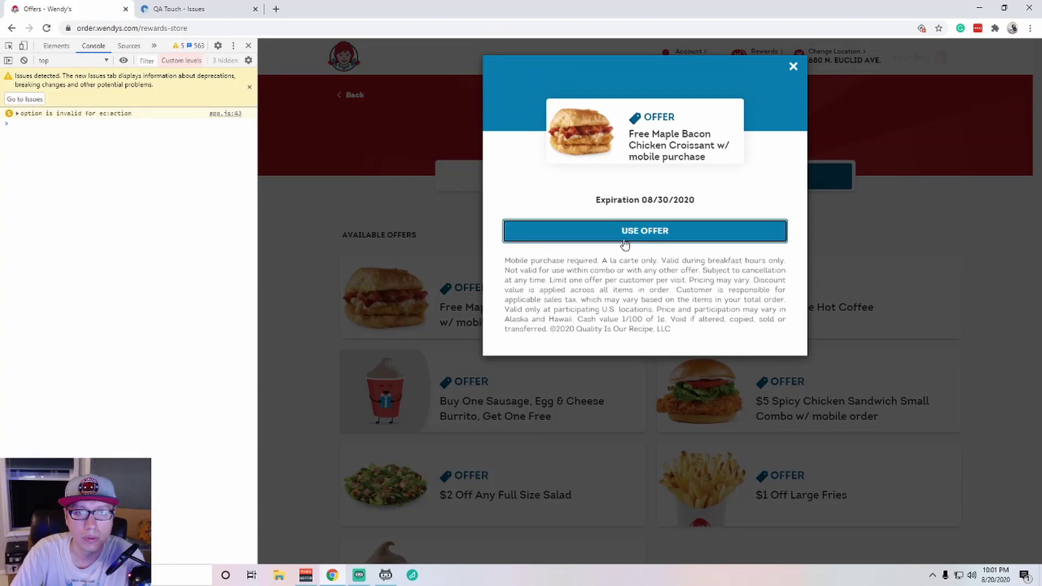
click(625, 241)
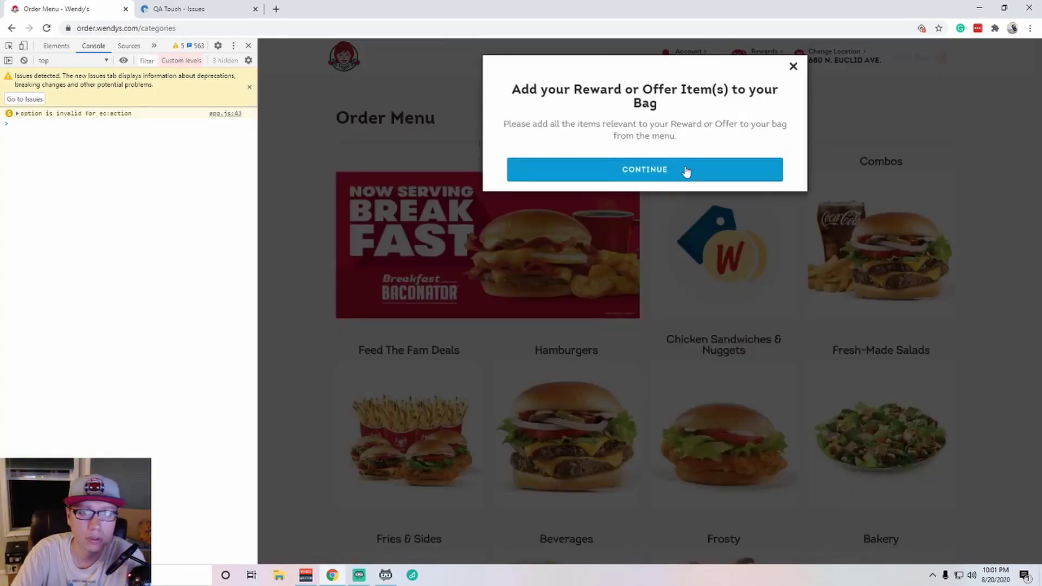
click(679, 174)
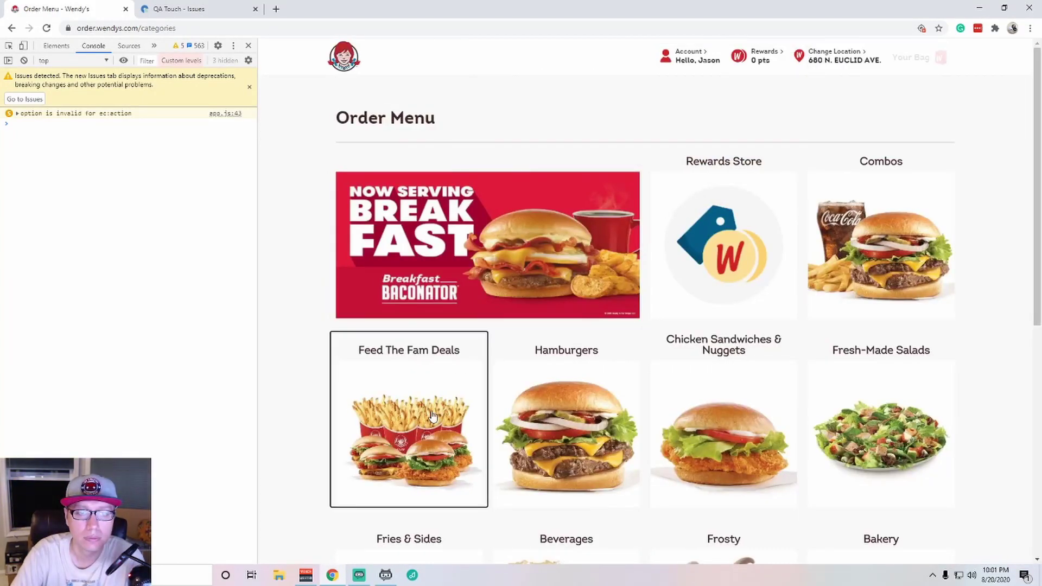
Open the 2 Spicy Chickens, 2 JBCs & 4 SM Fries combo and add Applewood Smoked Bacon.
click(480, 353)
click(423, 318)
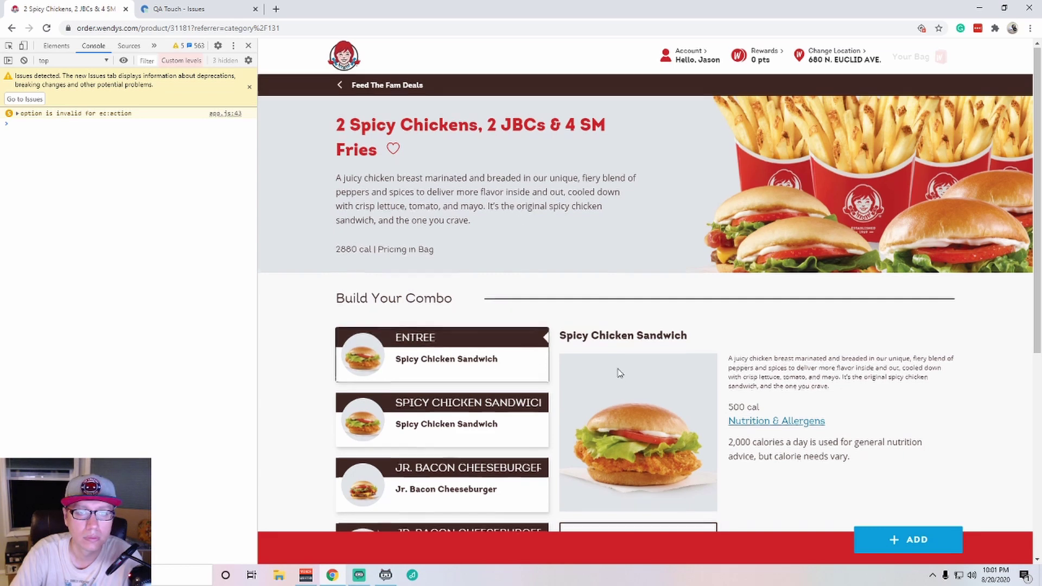
scroll(619, 367, down, 2)
click(638, 373)
click(567, 180)
click(421, 448)
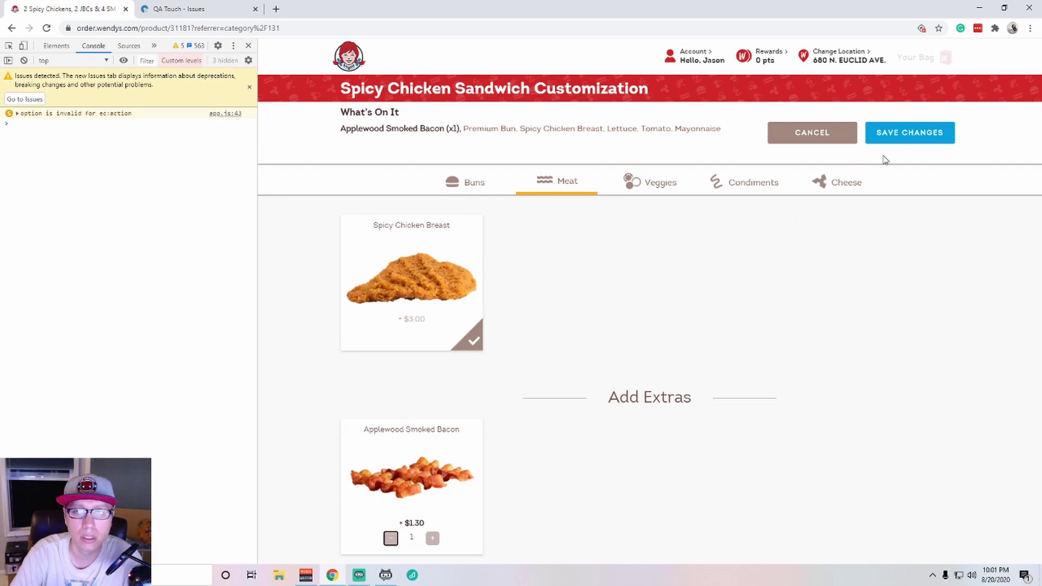
click(898, 134)
scroll(882, 468, down, 3)
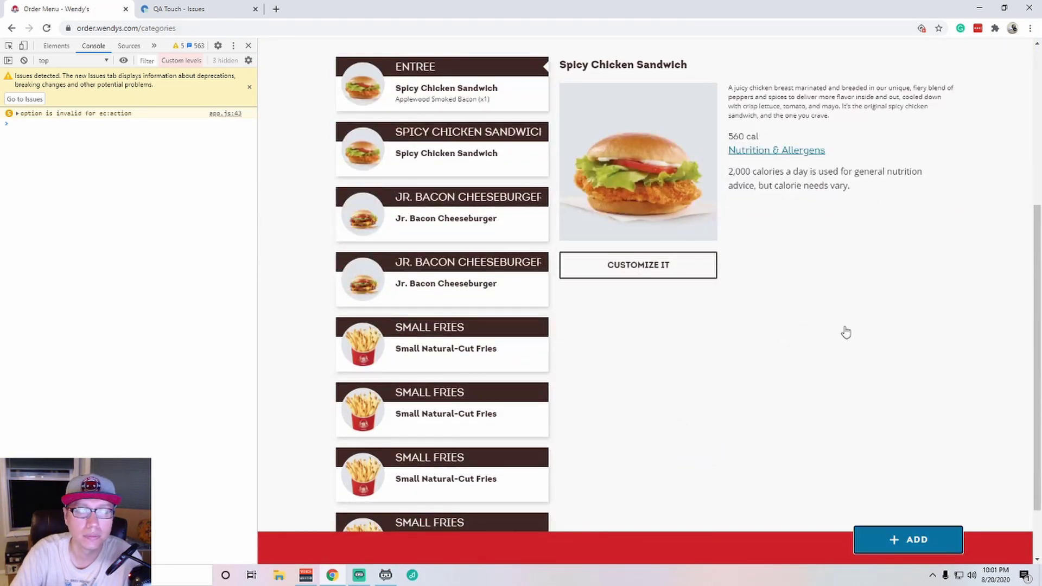
Open the bag and capture its offer error page with Snagit.
click(930, 59)
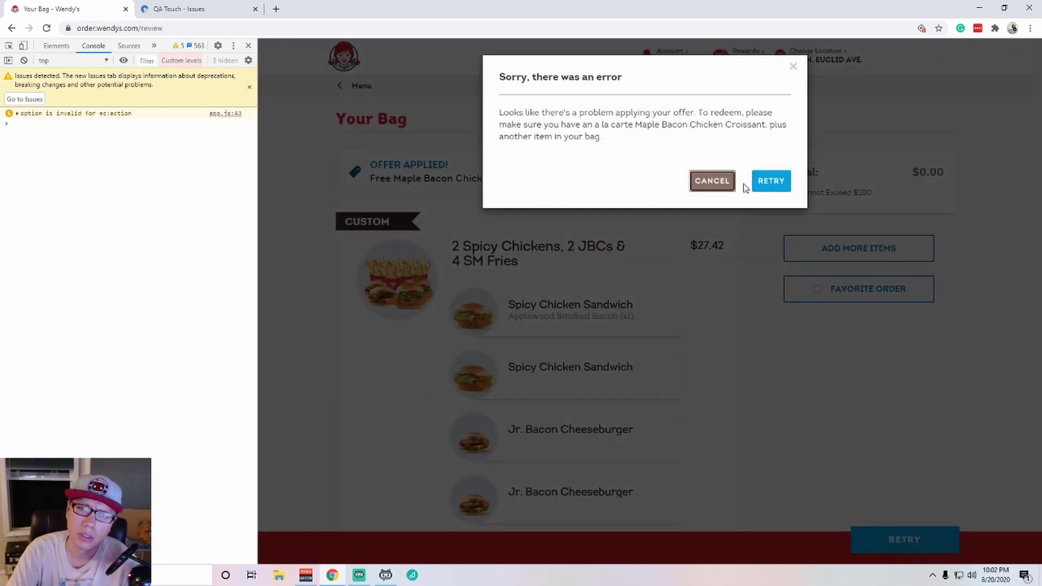
key(Print)
click(271, 329)
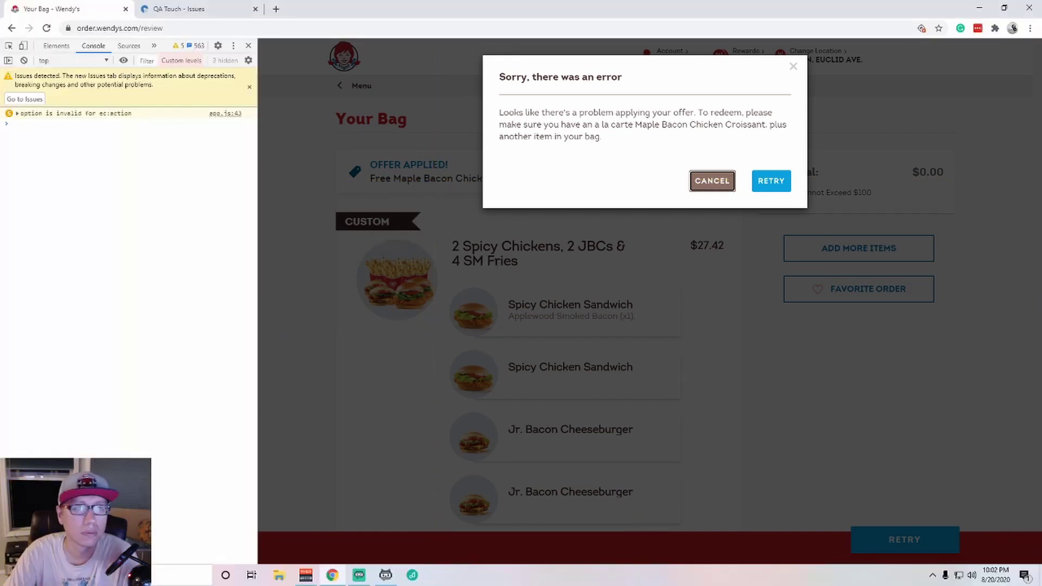
Maximize Snagit and circle the offer error, $27.42 price and $0.00 subtotal in yellow.
click(266, 104)
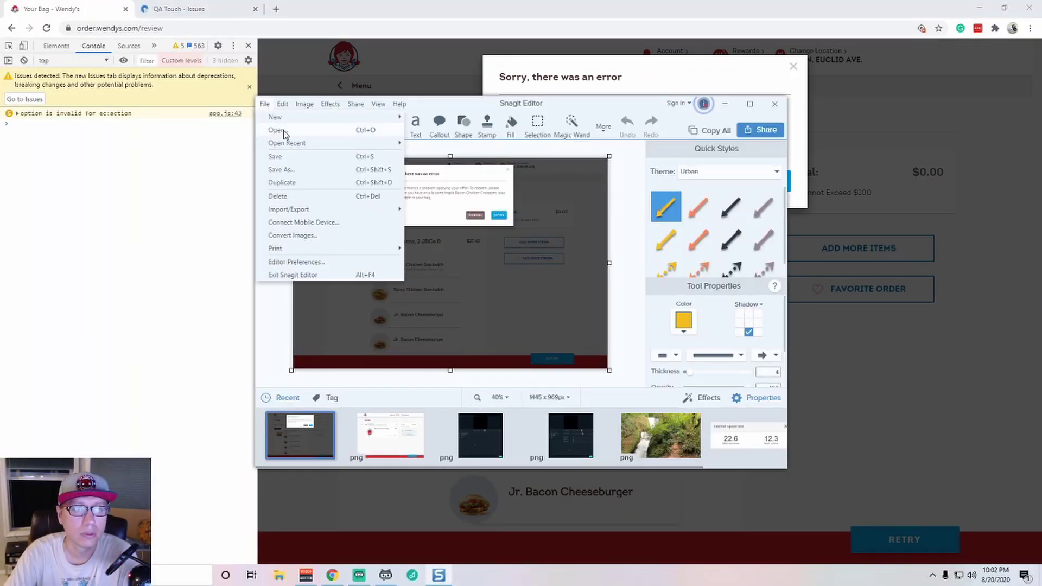
drag(462, 99, 560, 83)
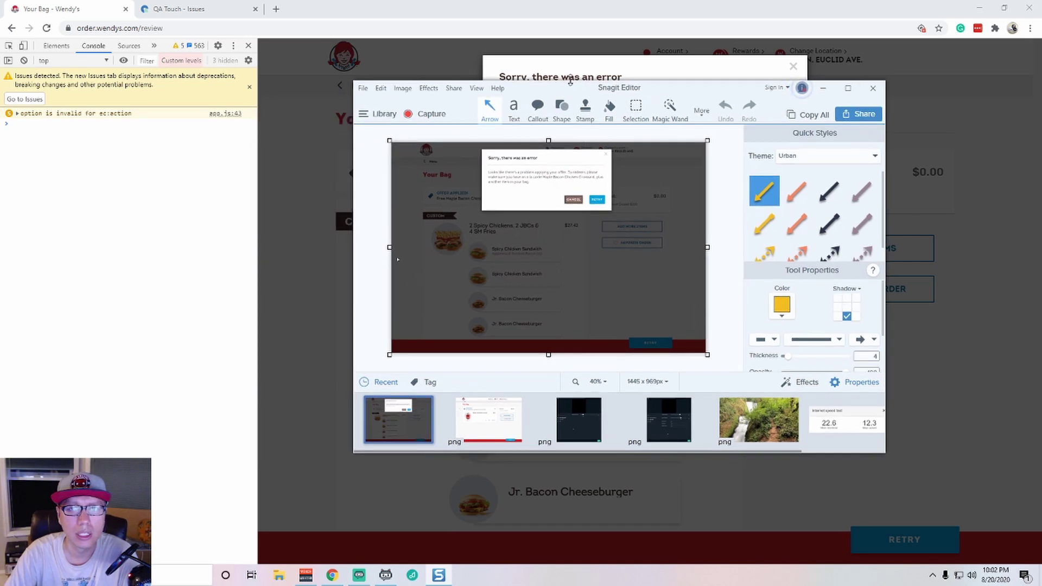
click(848, 89)
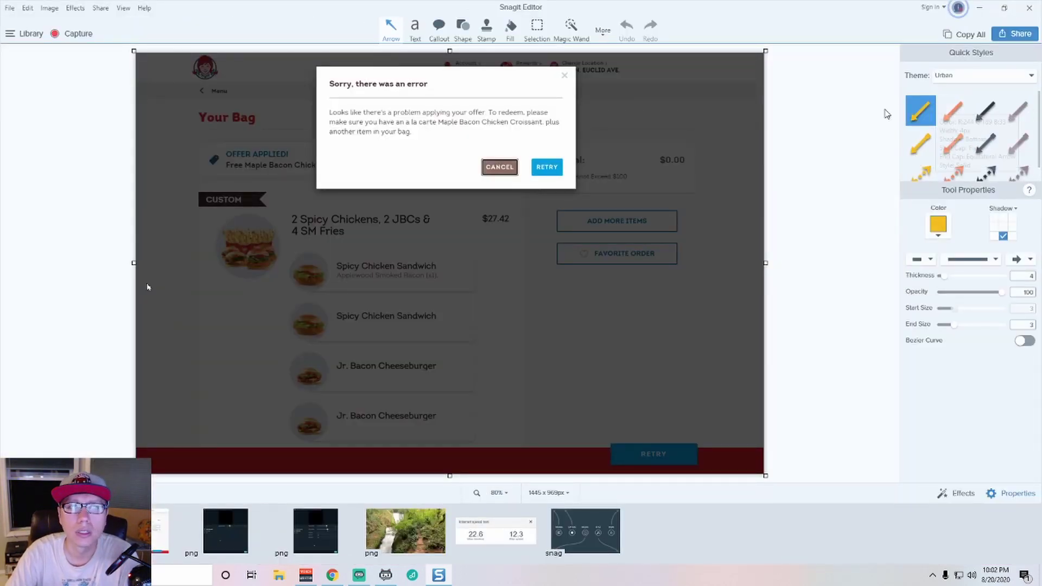
click(463, 30)
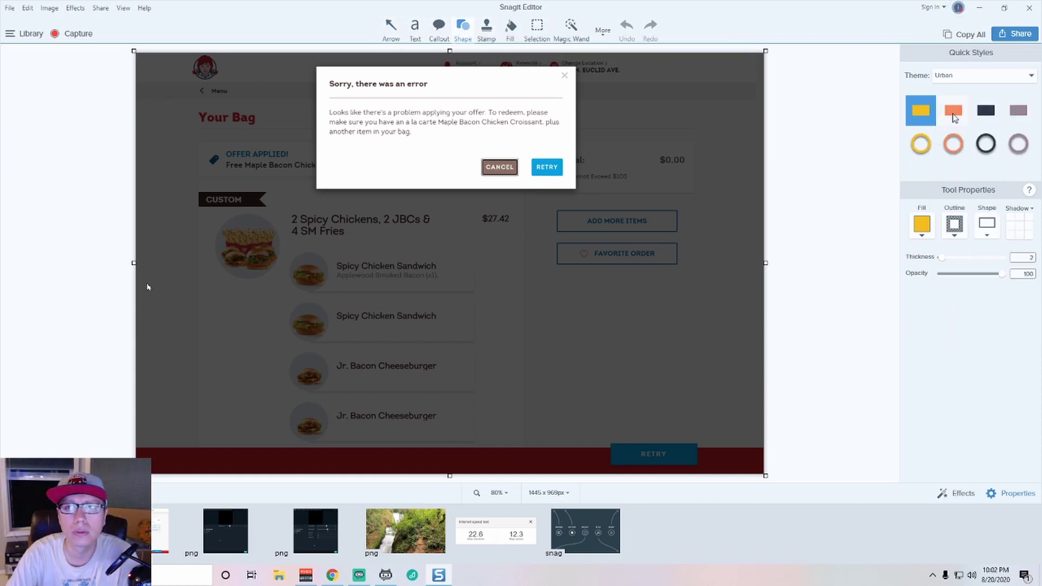
click(921, 152)
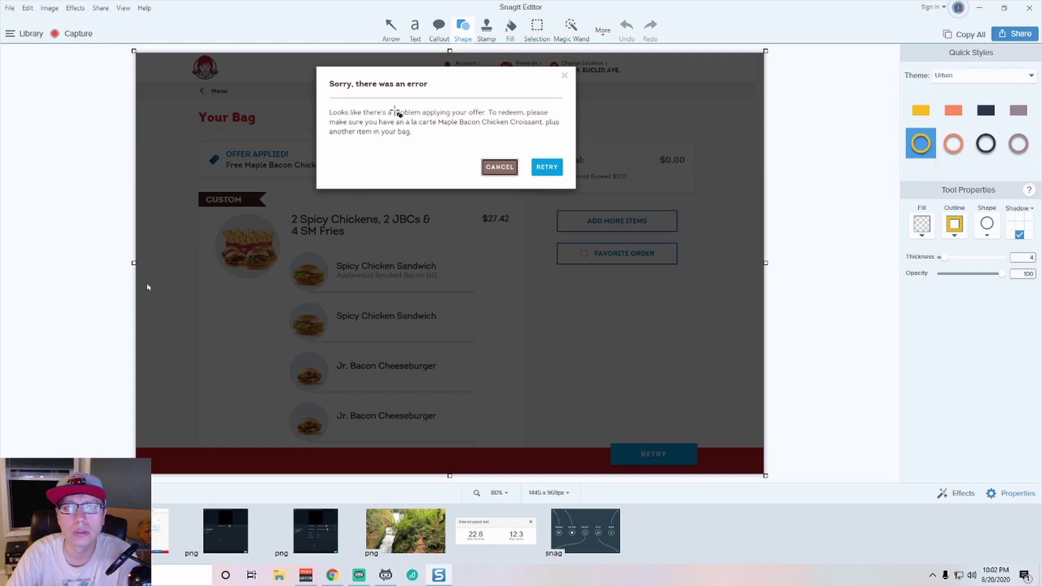
drag(303, 69, 600, 206)
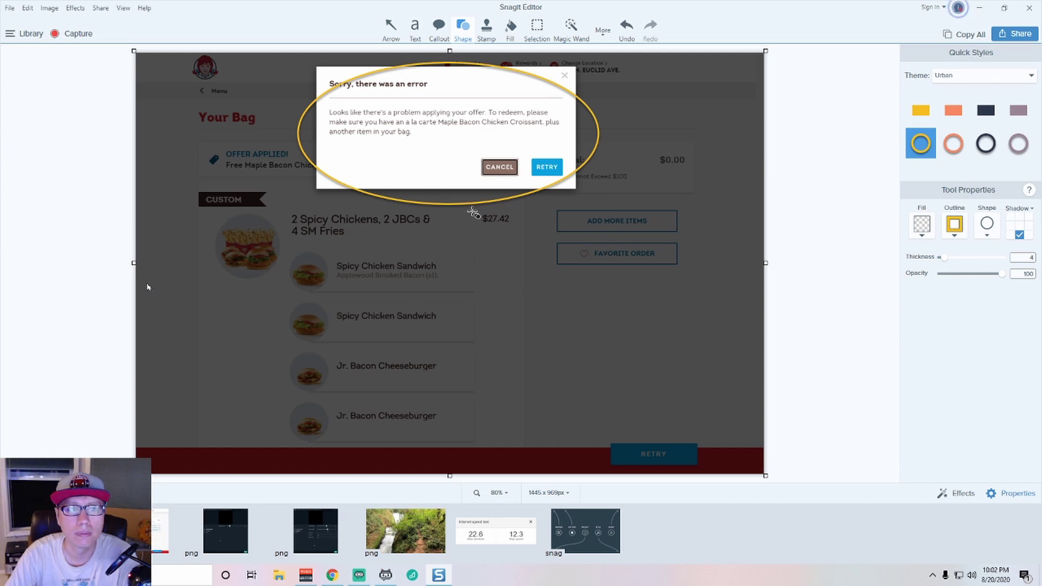
drag(473, 212, 523, 232)
drag(646, 137, 710, 182)
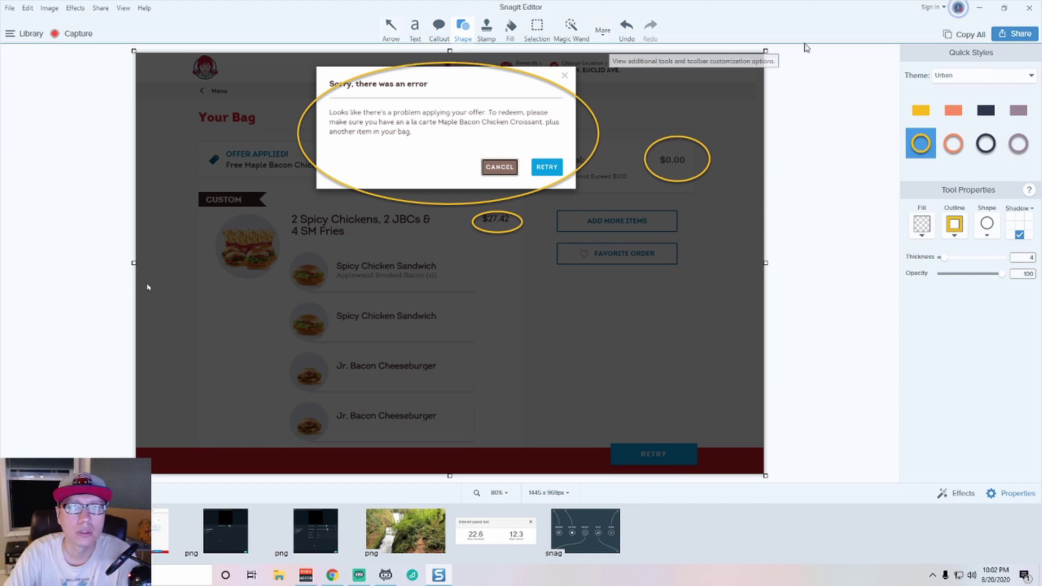
Save the annotated screenshot as a PNG, close Snagit, and dismiss the coupon error.
click(12, 8)
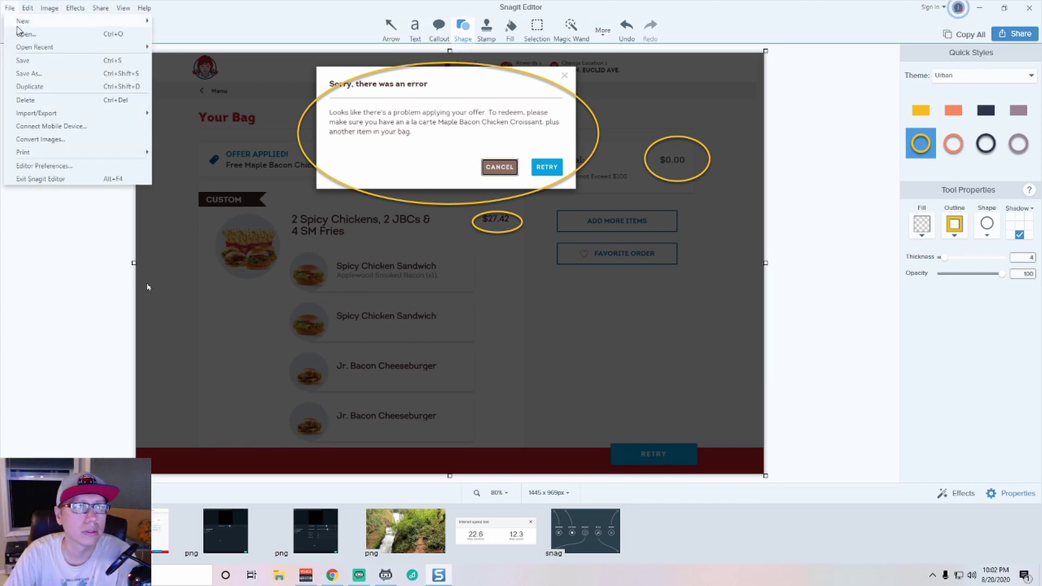
click(35, 74)
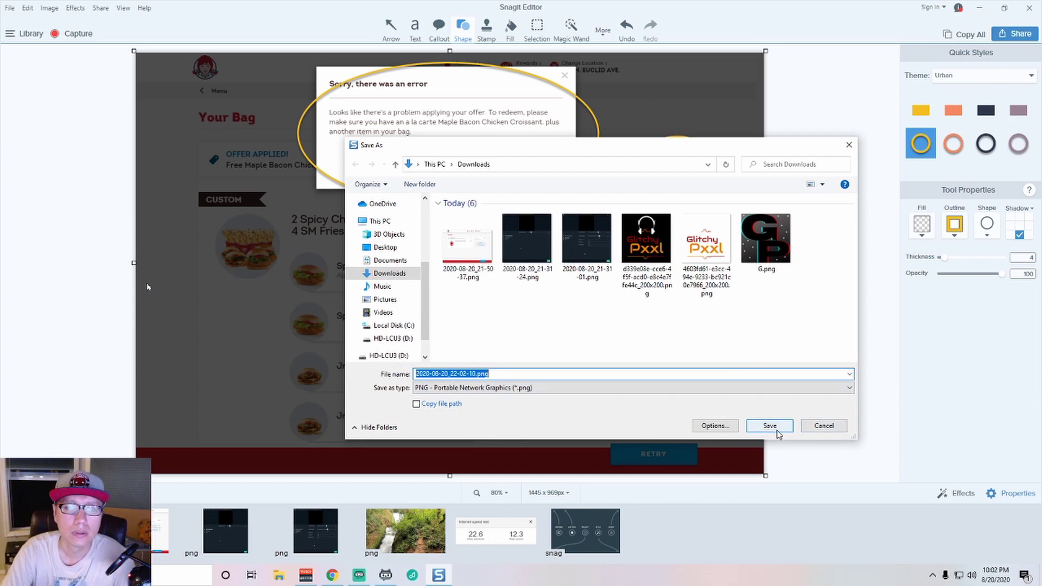
click(769, 425)
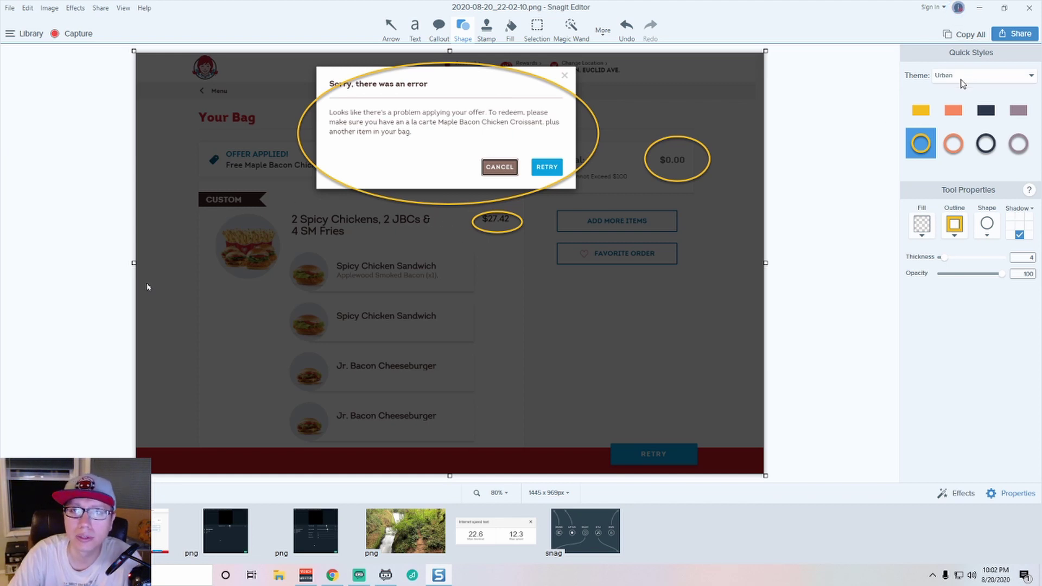
click(1031, 14)
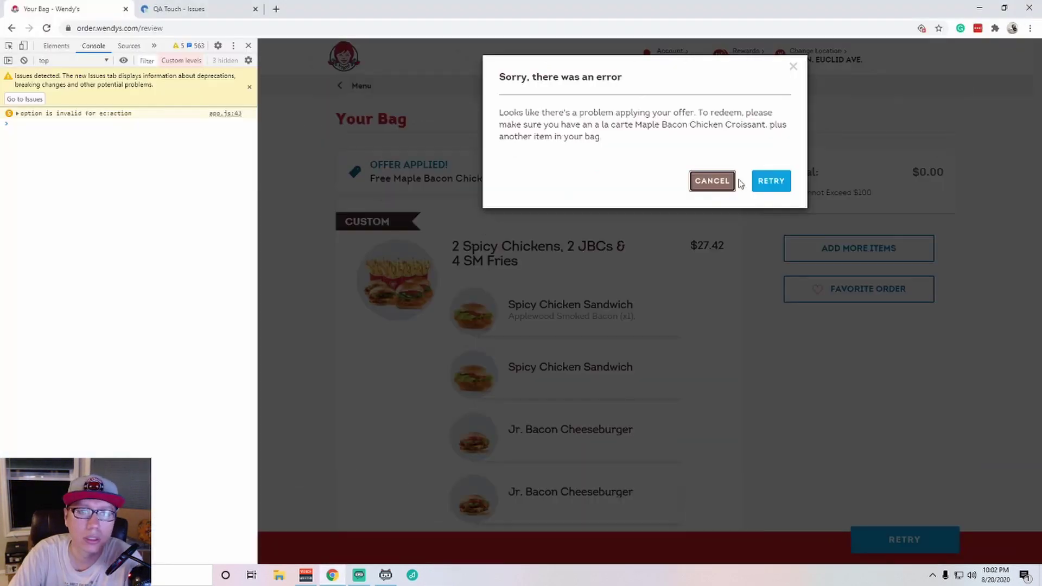
click(722, 187)
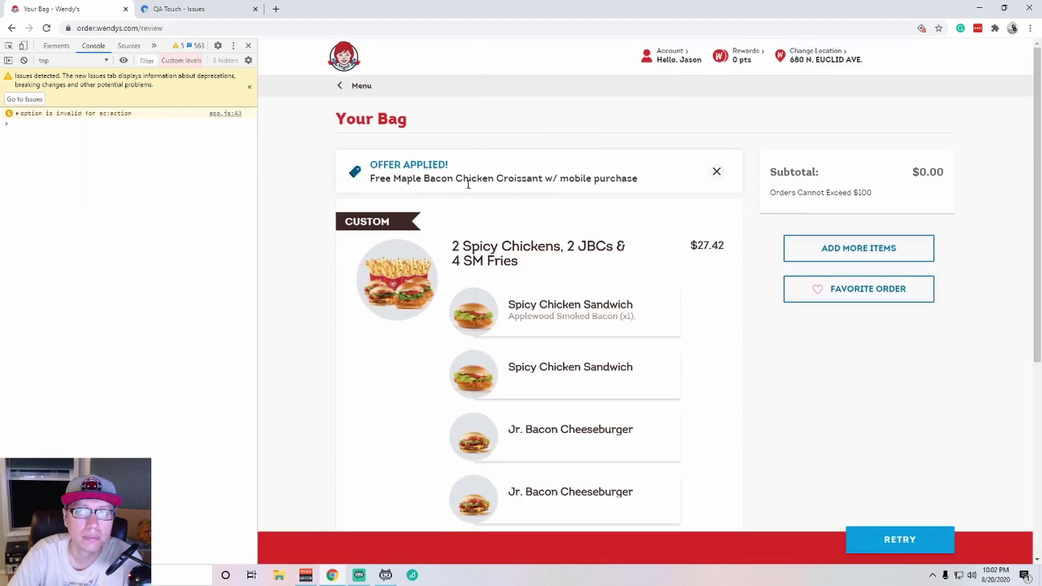
In the Wendys project, add issue 'Coupon causes combo price to be incorrect' with High priority.
click(180, 9)
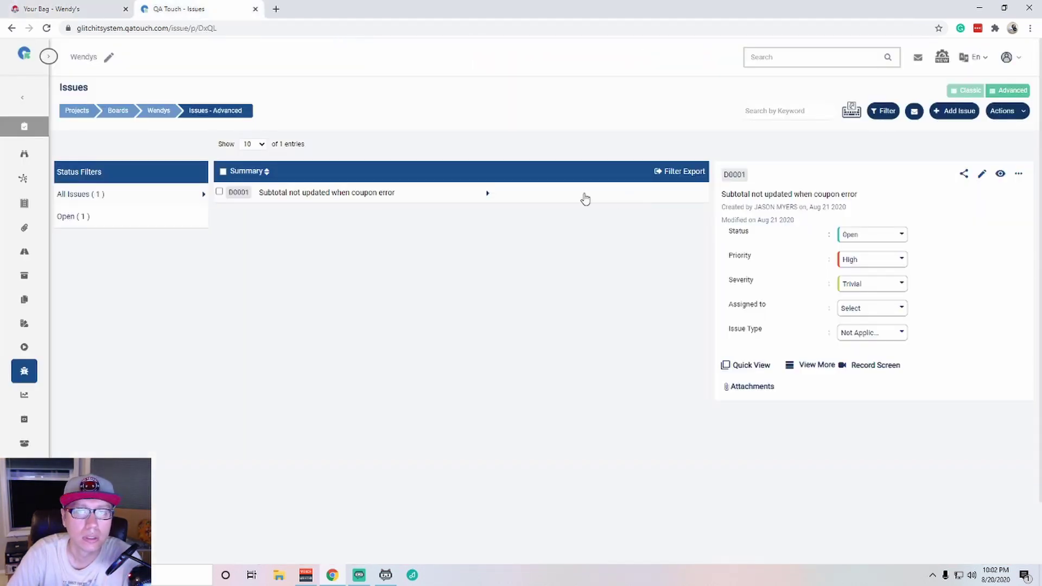
click(160, 110)
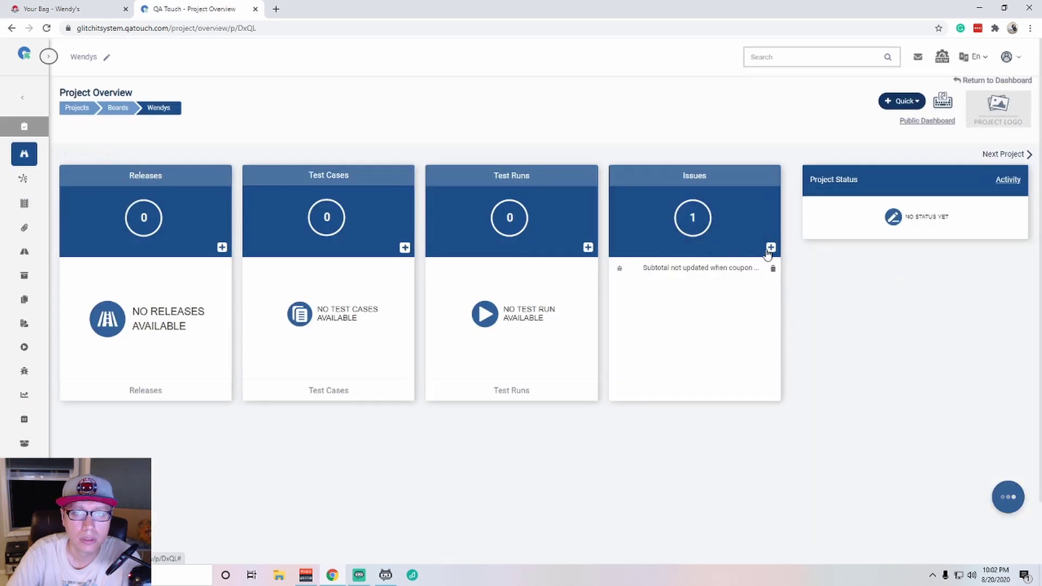
click(772, 248)
click(481, 102)
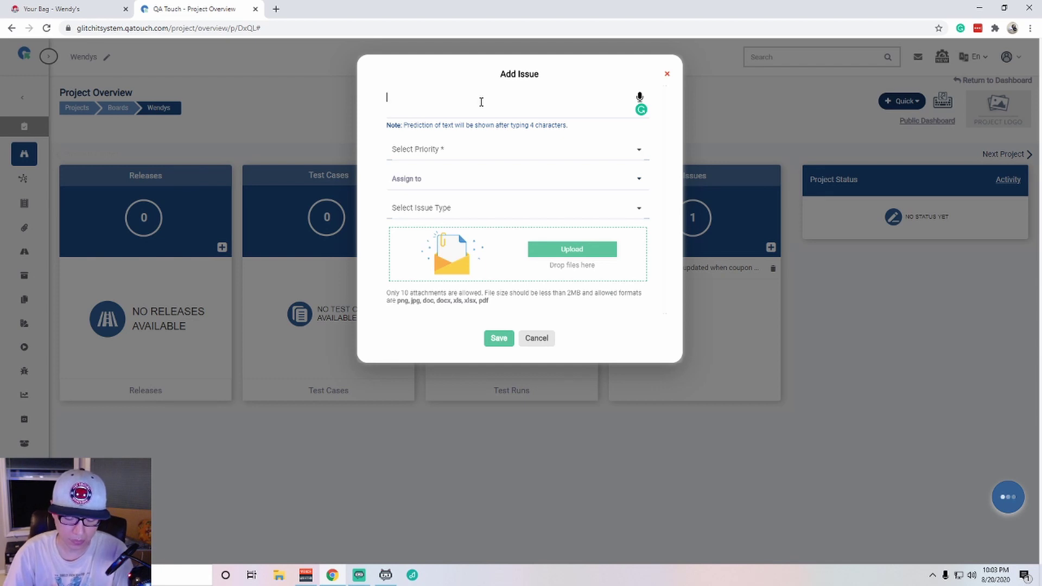
text(Co)
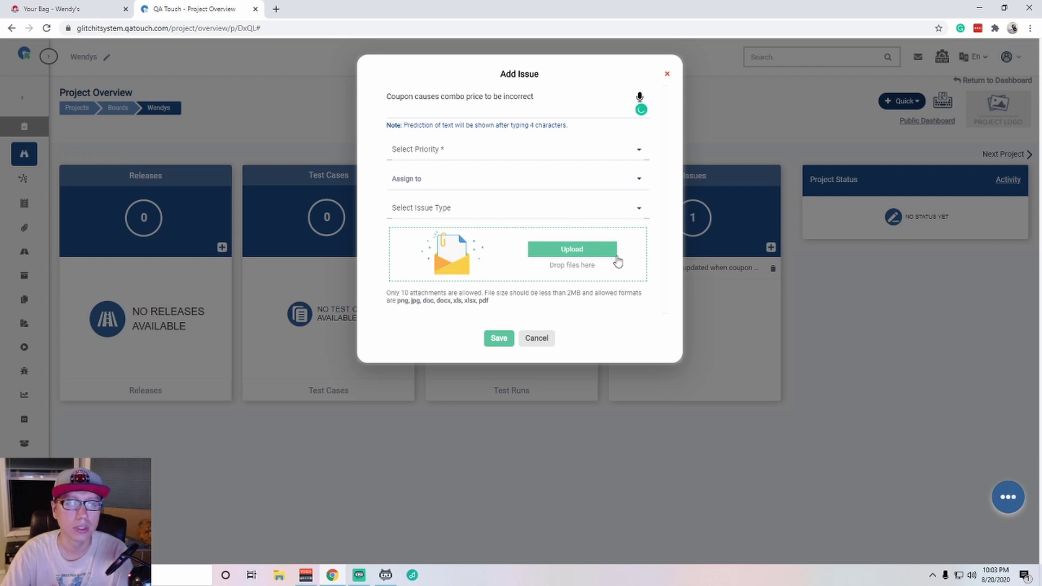
click(509, 340)
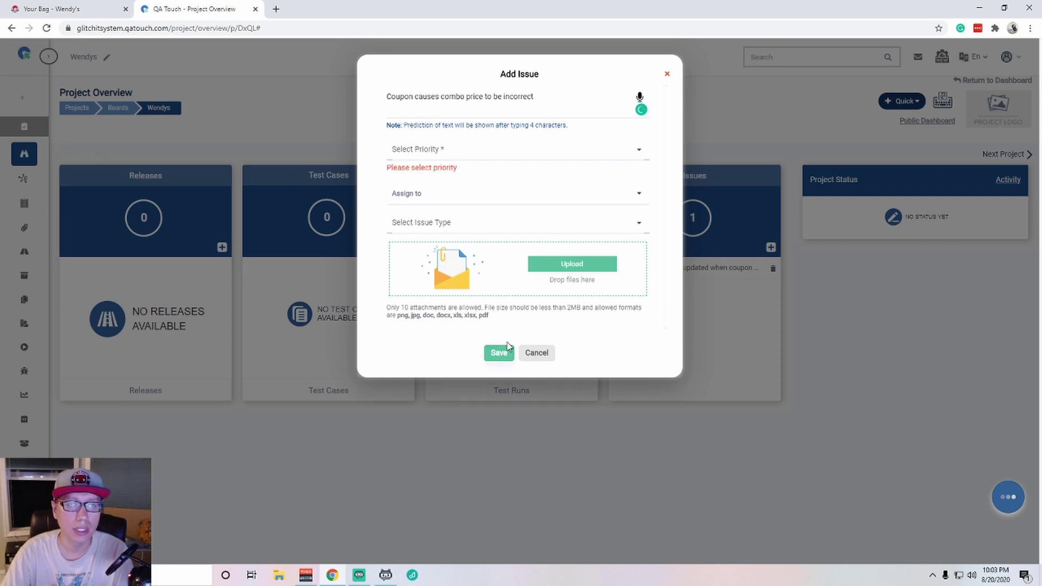
click(440, 154)
click(430, 185)
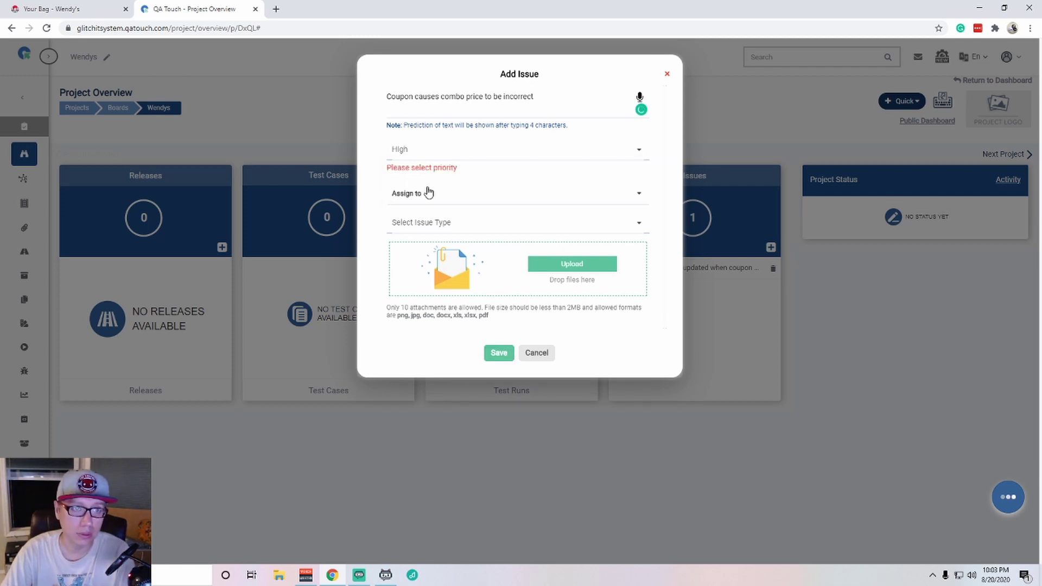
Save the combo price issue, then draft 'Total price is zero when coupon has an error' at High priority.
click(492, 355)
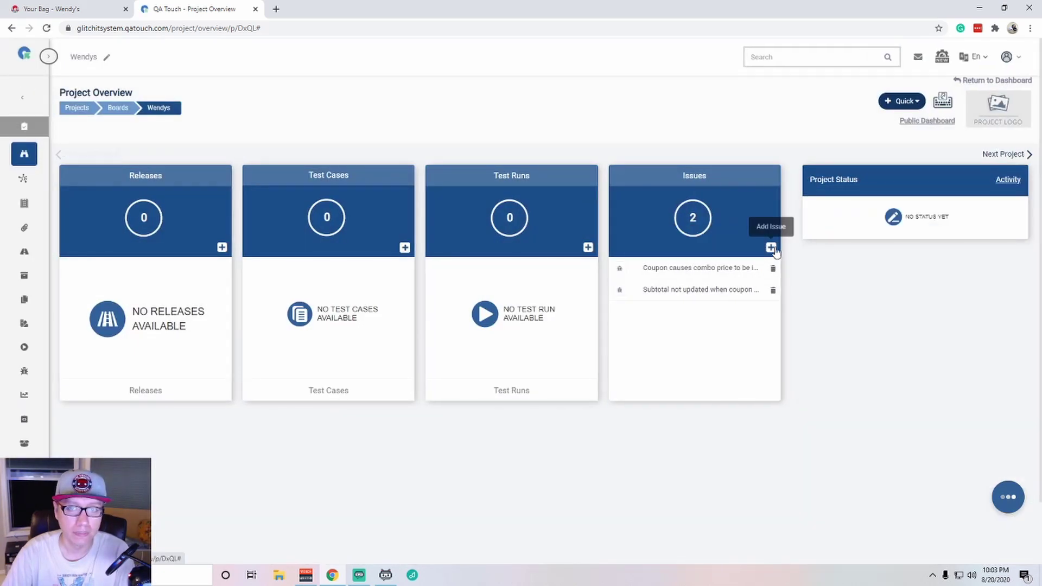
click(771, 248)
text(Total price is zero when coupon has an error)
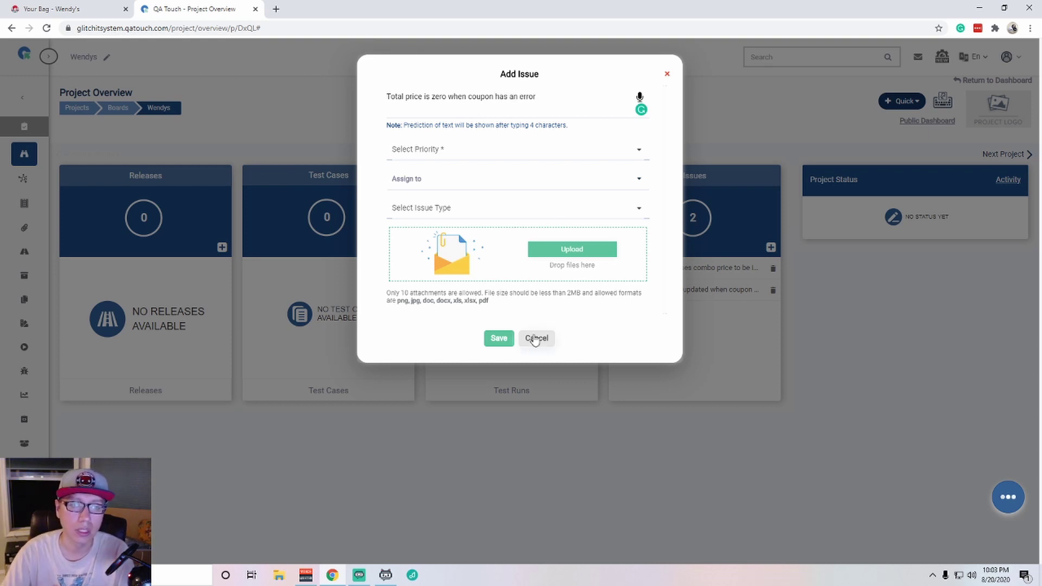
click(501, 342)
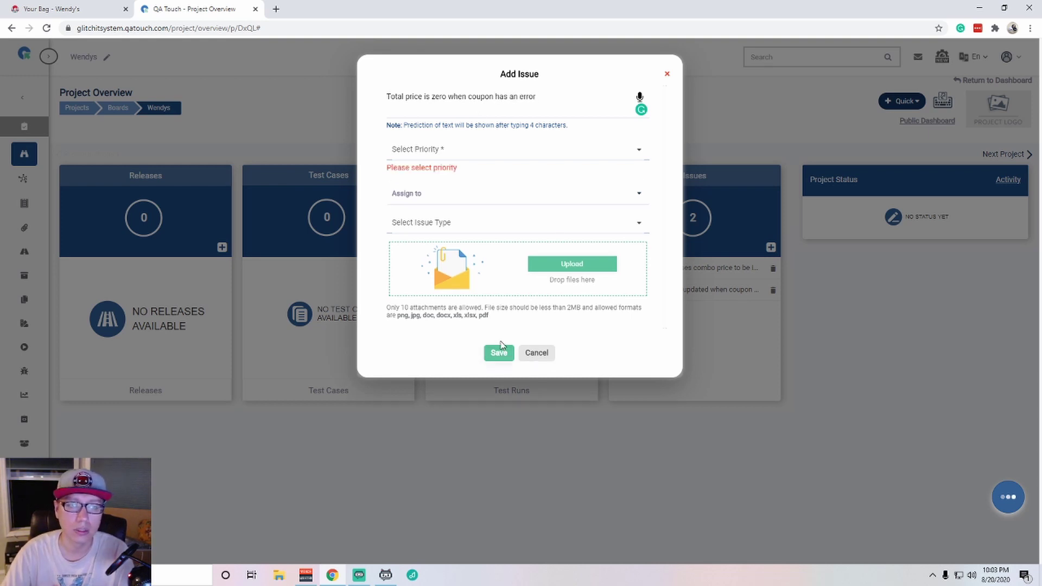
click(448, 161)
click(440, 184)
Save the zero-total issue and attach the annotated coupon screenshot to issue D0002.
click(499, 353)
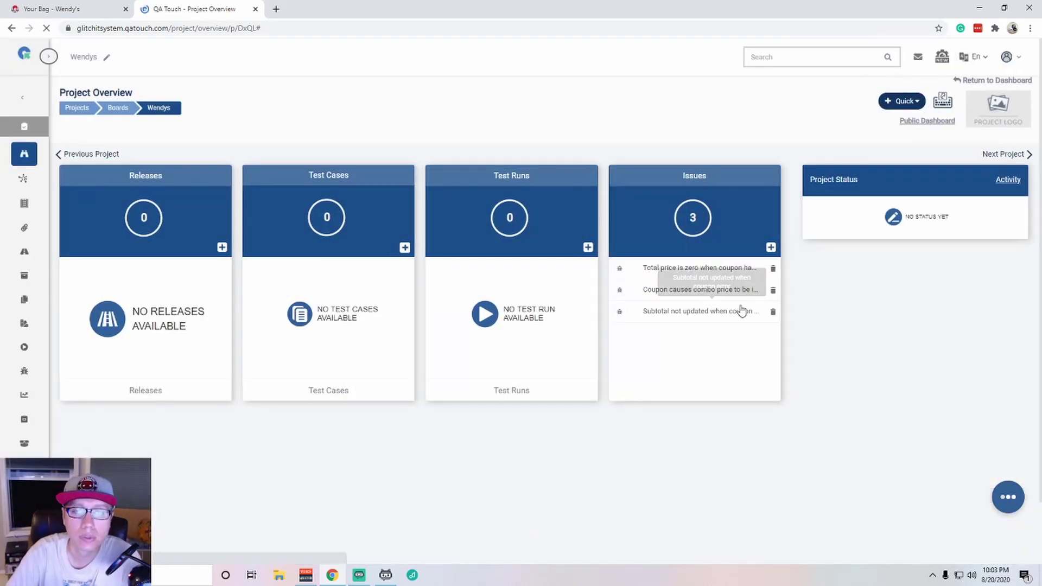
click(698, 298)
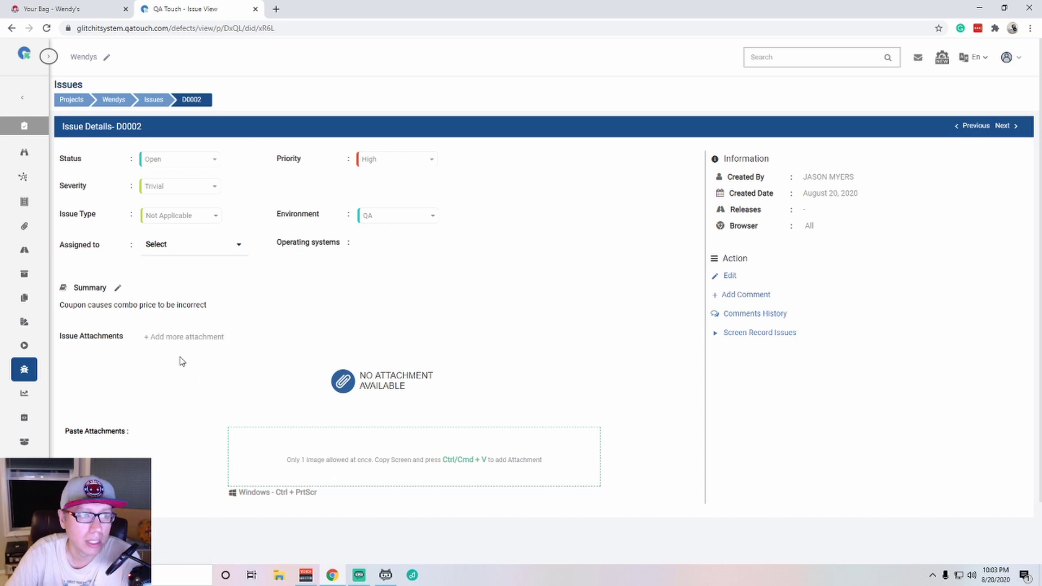
click(192, 337)
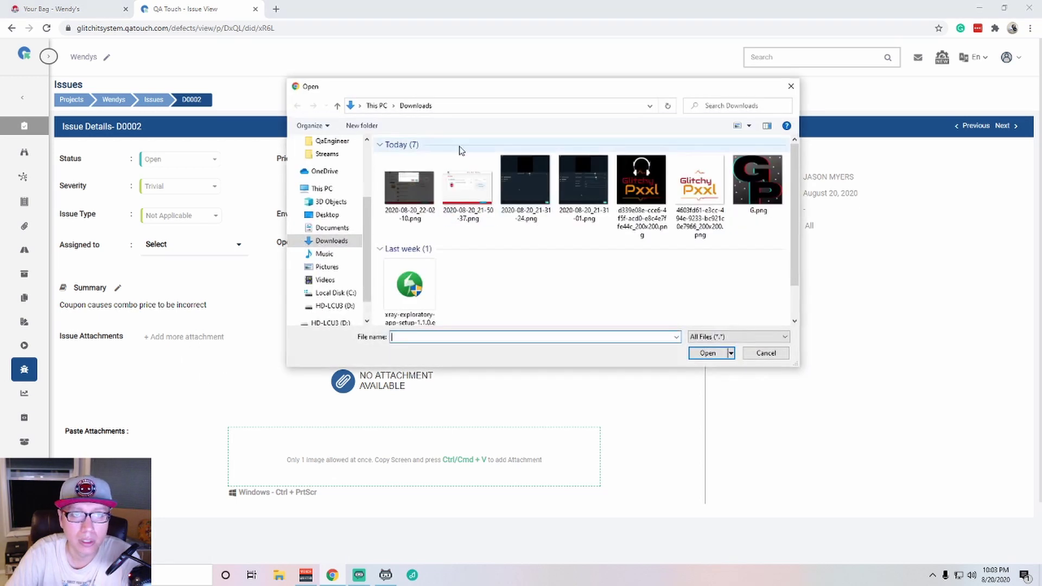
double_click(418, 182)
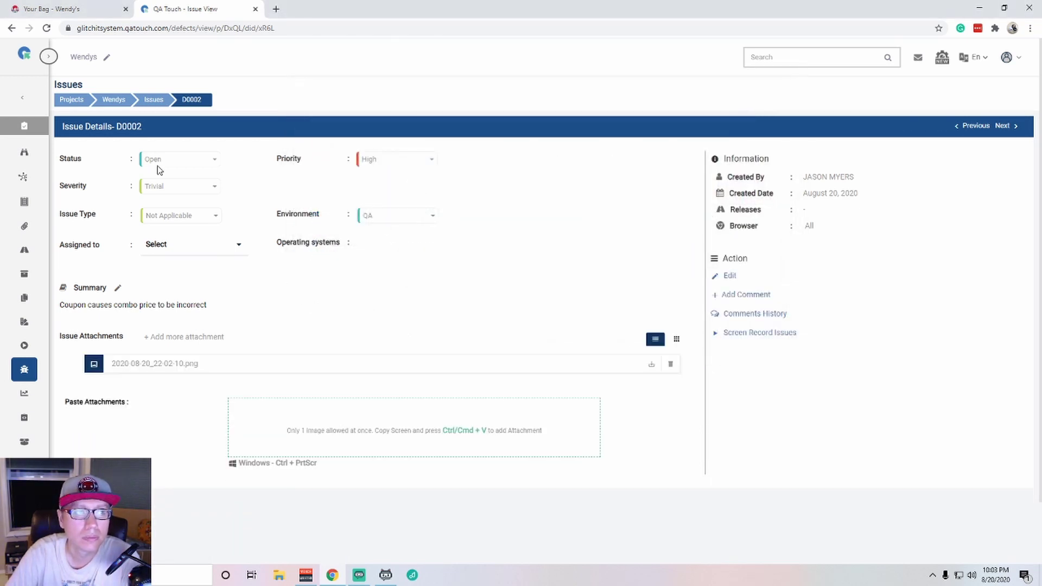
Attach the same annotated coupon screenshot to issue D0003.
click(149, 103)
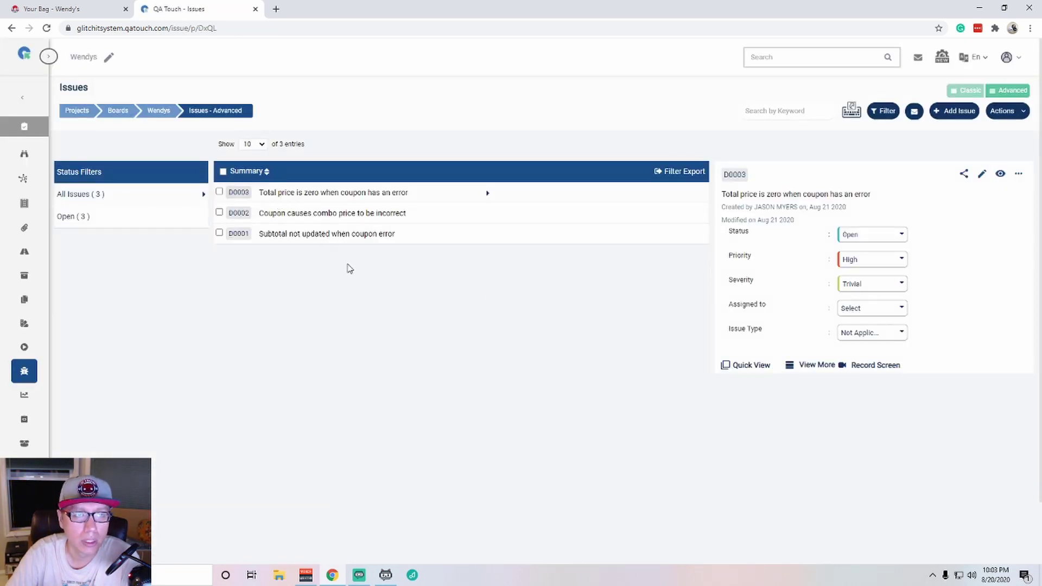
click(220, 194)
click(801, 431)
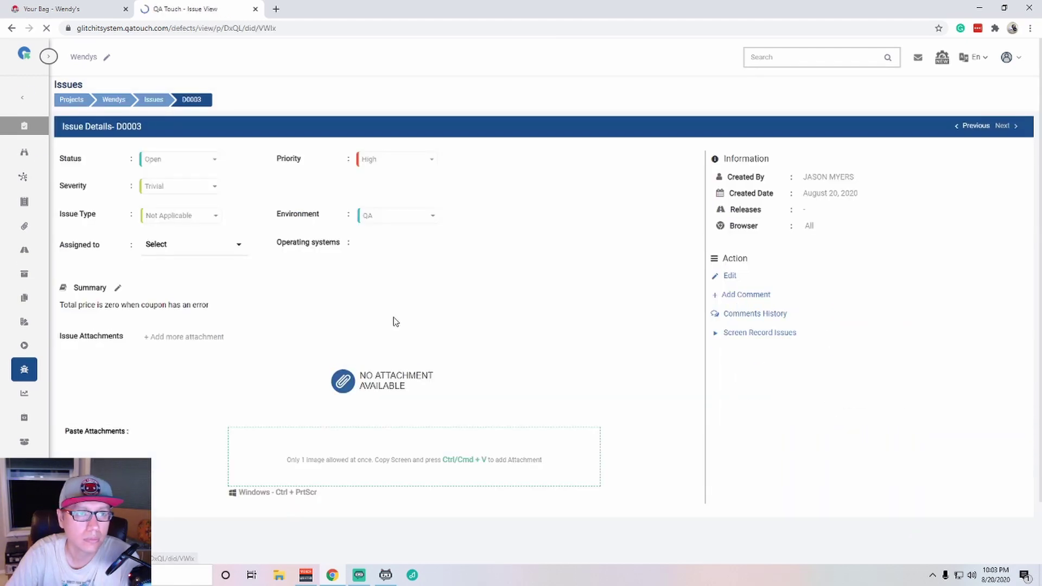
click(154, 340)
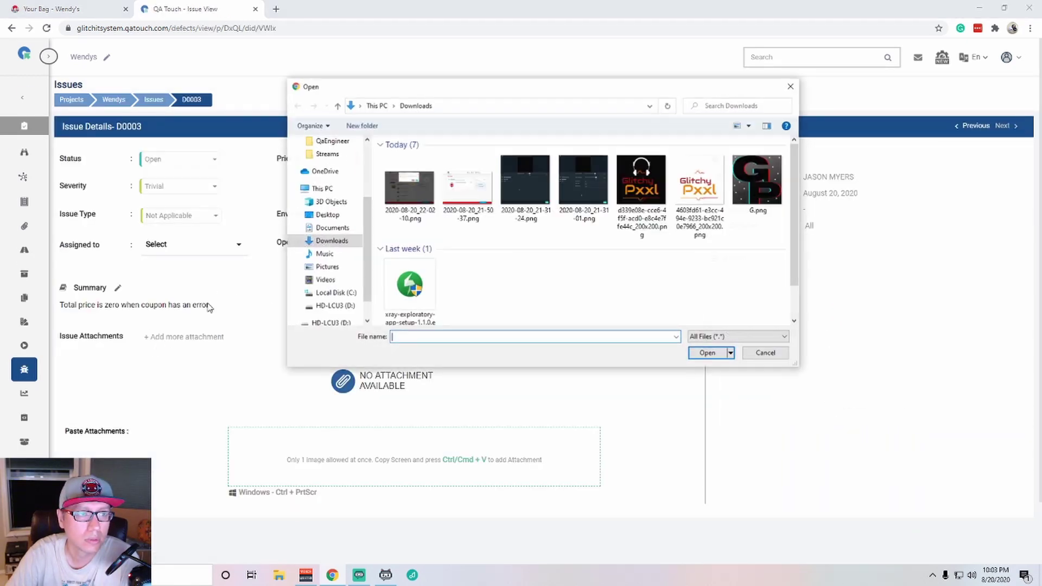
double_click(402, 190)
Reload the Wendy's order menu in an emulated iPad viewport.
key(ctrl+Tab)
scroll(482, 300, down, 3)
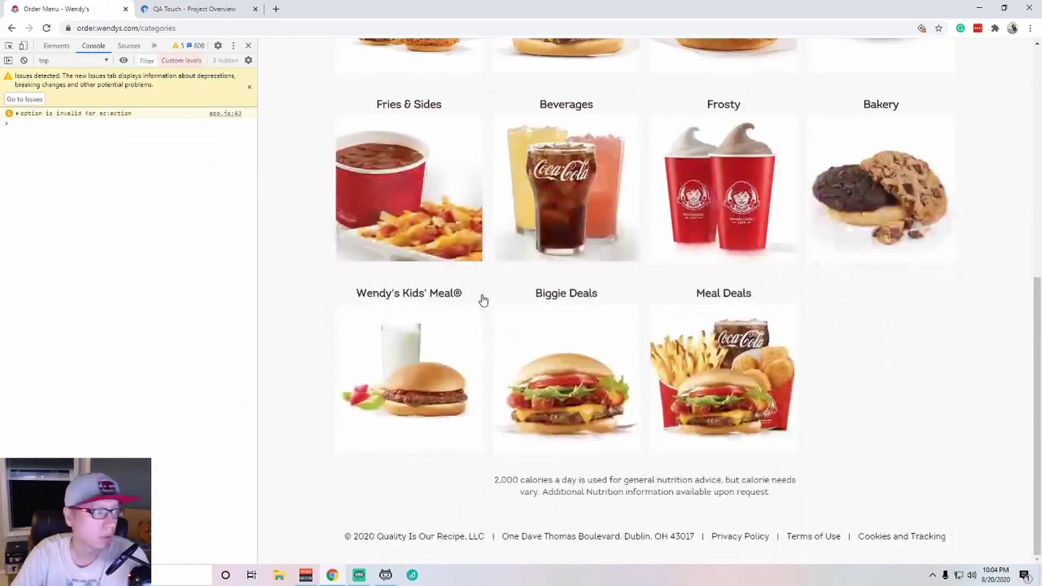
scroll(483, 301, up, 10)
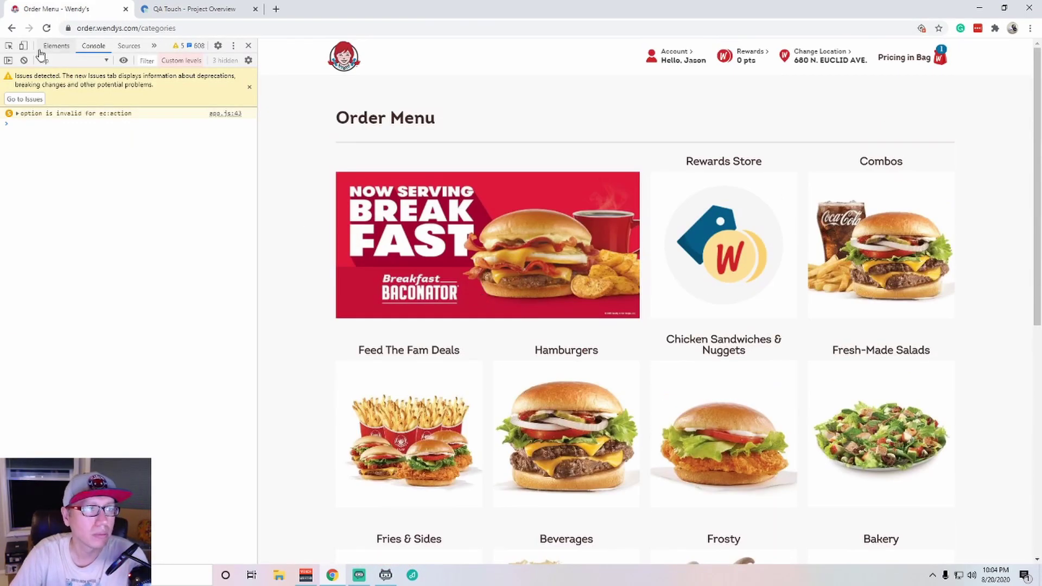
click(23, 46)
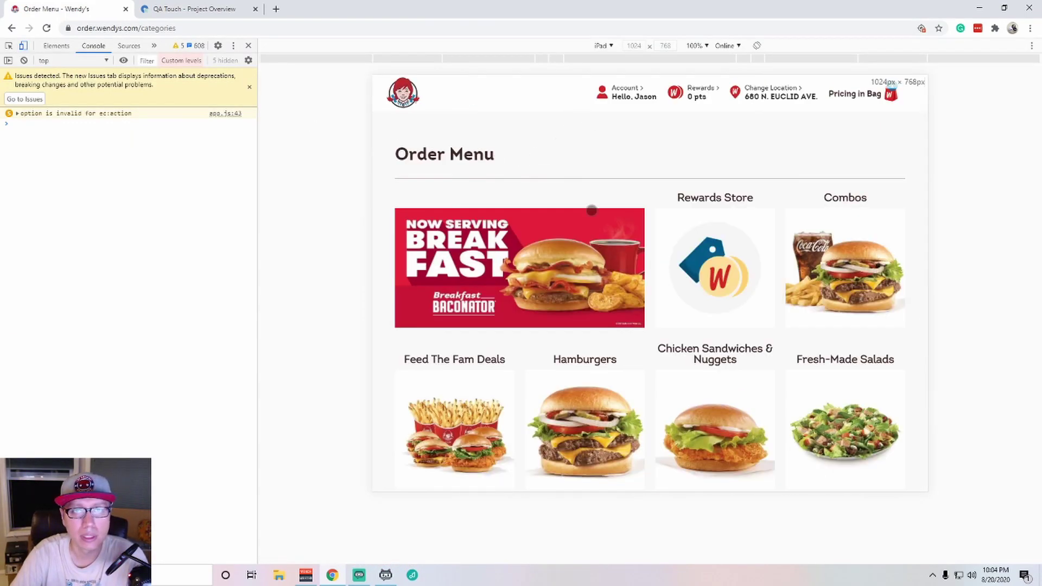
scroll(591, 213, down, 5)
scroll(591, 213, up, 3)
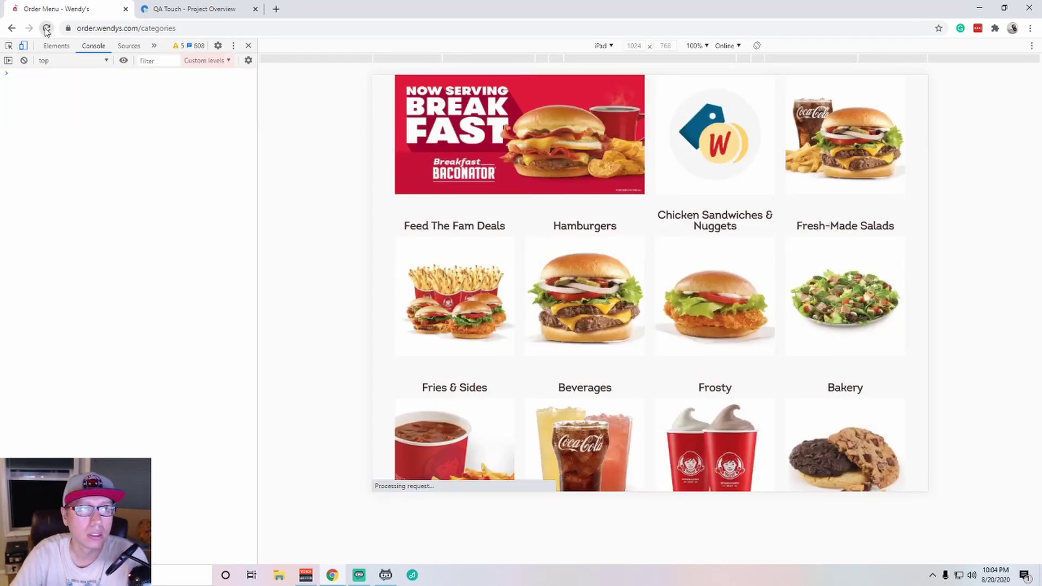
click(46, 29)
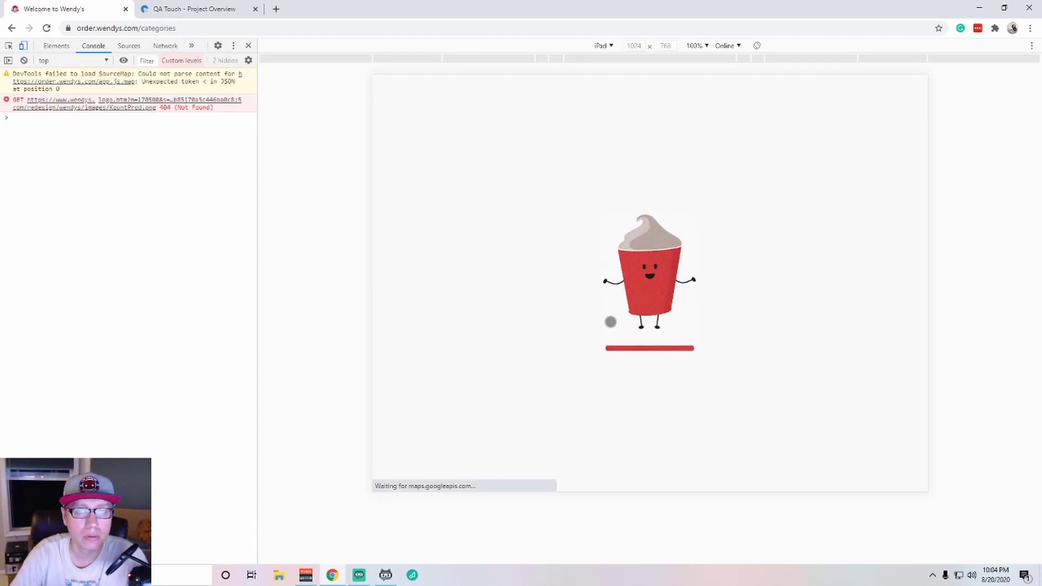
scroll(577, 317, down, 4)
scroll(578, 316, down, 2)
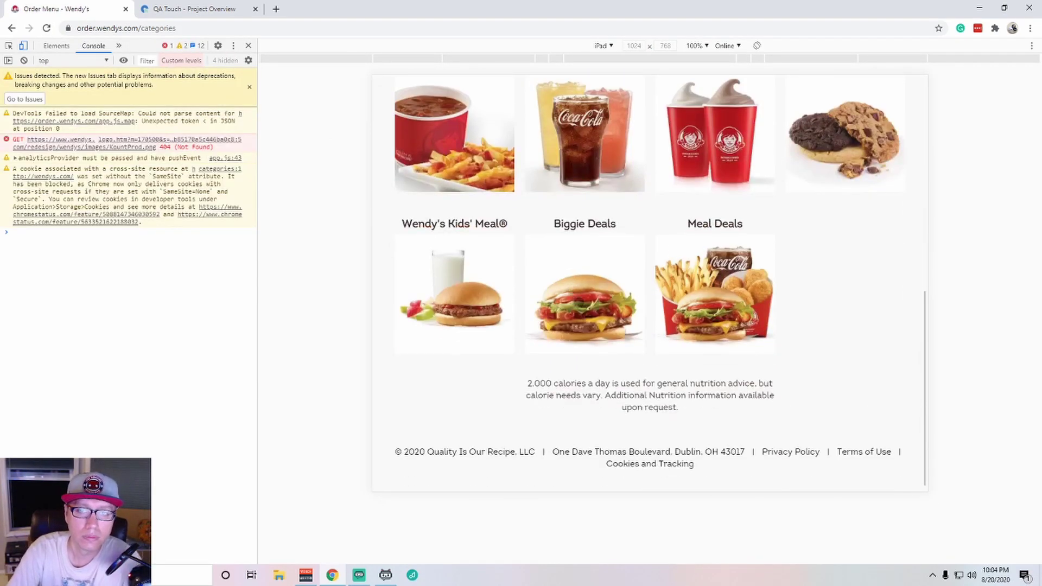
scroll(585, 302, up, 3)
scroll(677, 332, up, 2)
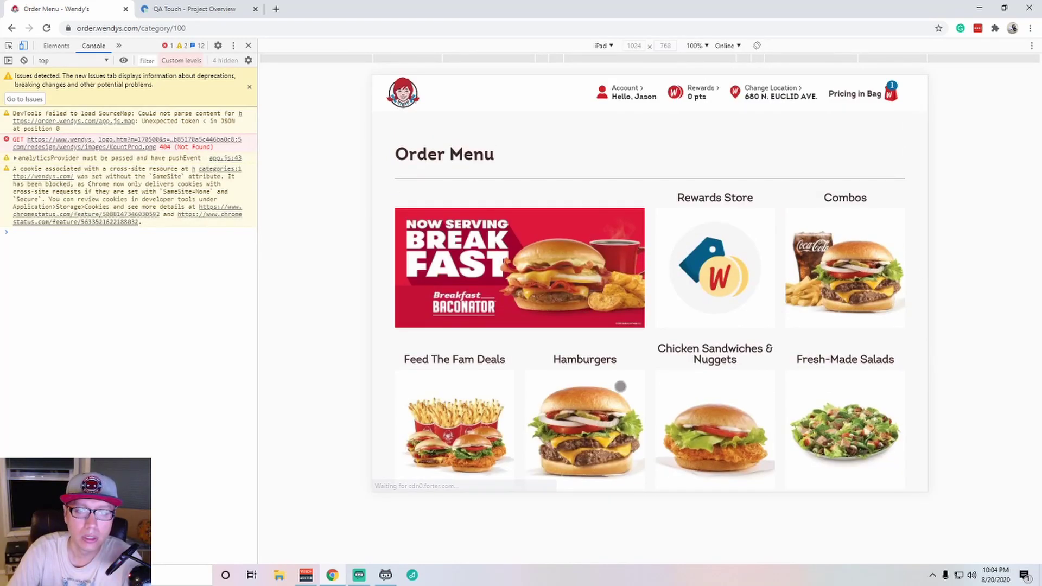
Open Hamburgers > Triple Bacon Jalapeño Cheeseburger and show the emulated device list.
click(593, 353)
scroll(594, 346, down, 1)
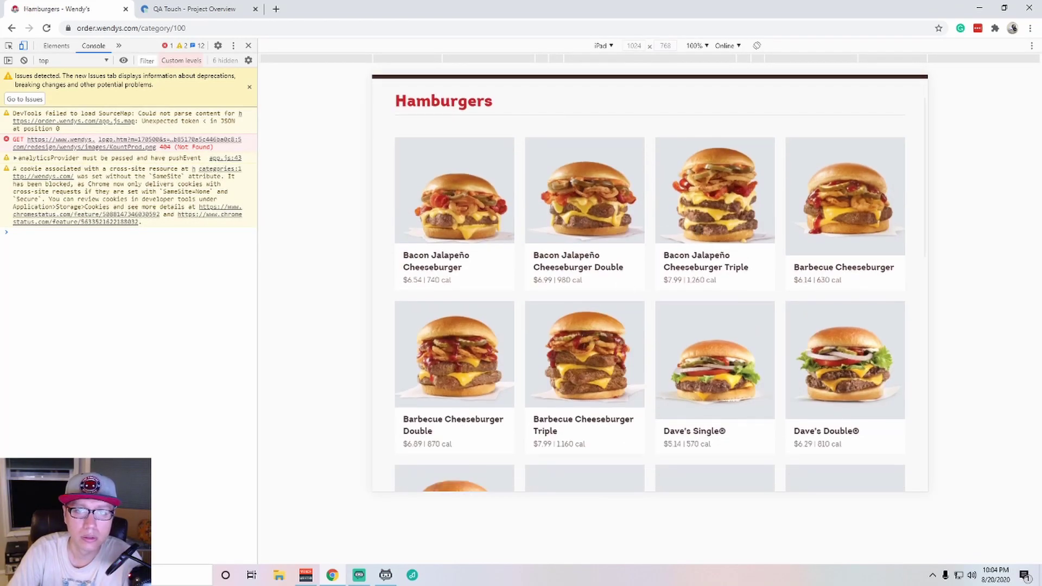
click(717, 207)
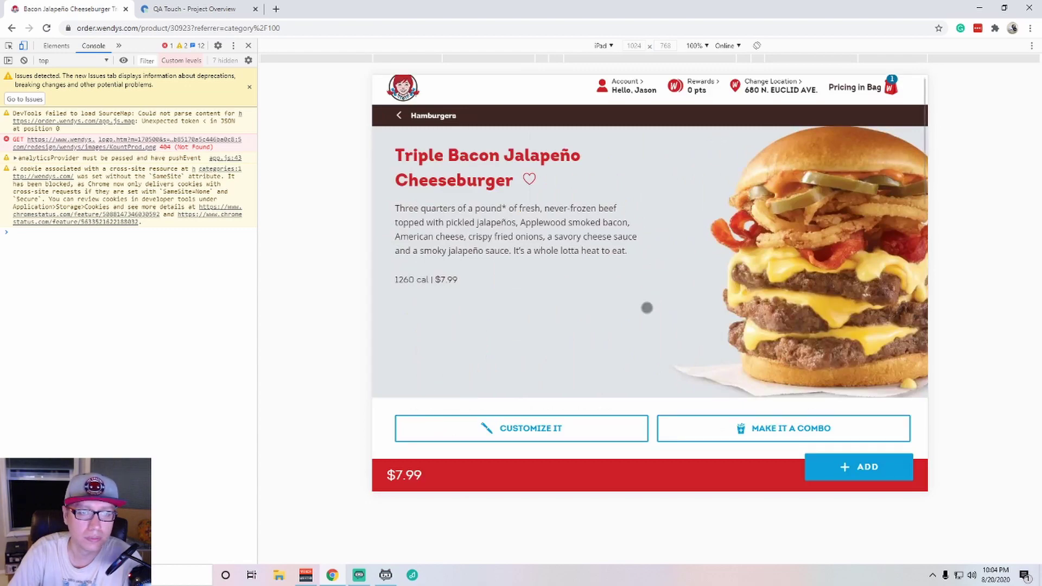
scroll(645, 309, down, 4)
scroll(642, 314, down, 3)
scroll(640, 310, down, 4)
scroll(640, 309, up, 3)
scroll(635, 320, up, 6)
scroll(636, 320, up, 3)
click(604, 46)
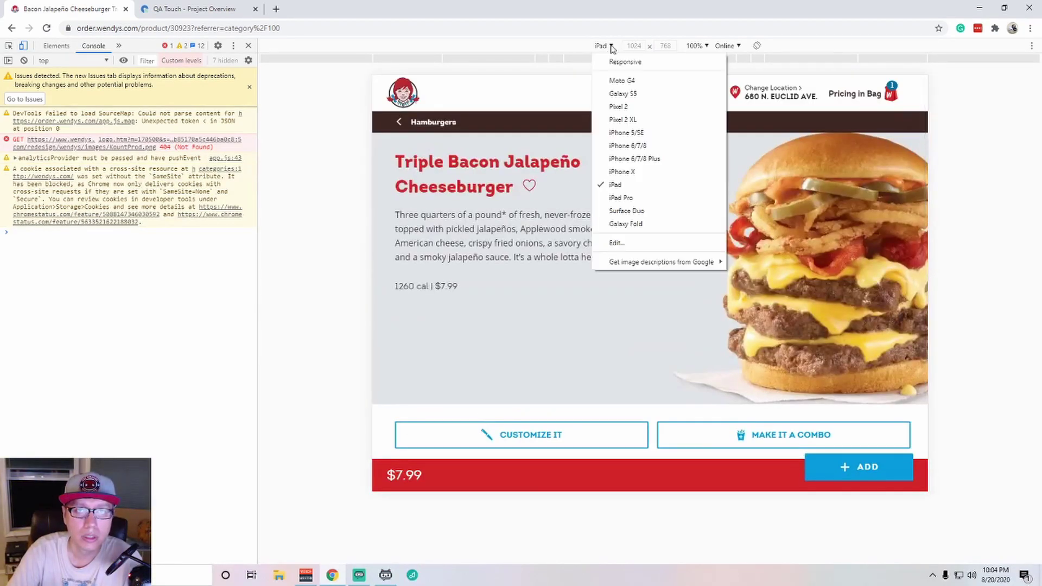
Preview as iPhone X, open the bag, and cancel the Maple Bacon croissant offer error.
click(623, 172)
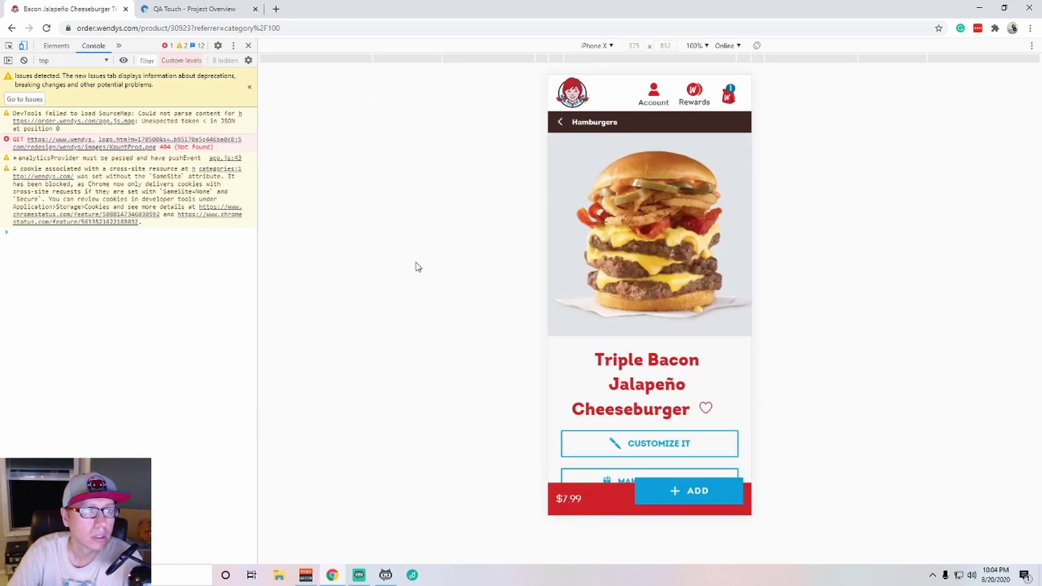
scroll(597, 264, down, 3)
scroll(596, 264, down, 5)
scroll(594, 263, down, 5)
scroll(595, 263, up, 10)
scroll(594, 264, up, 2)
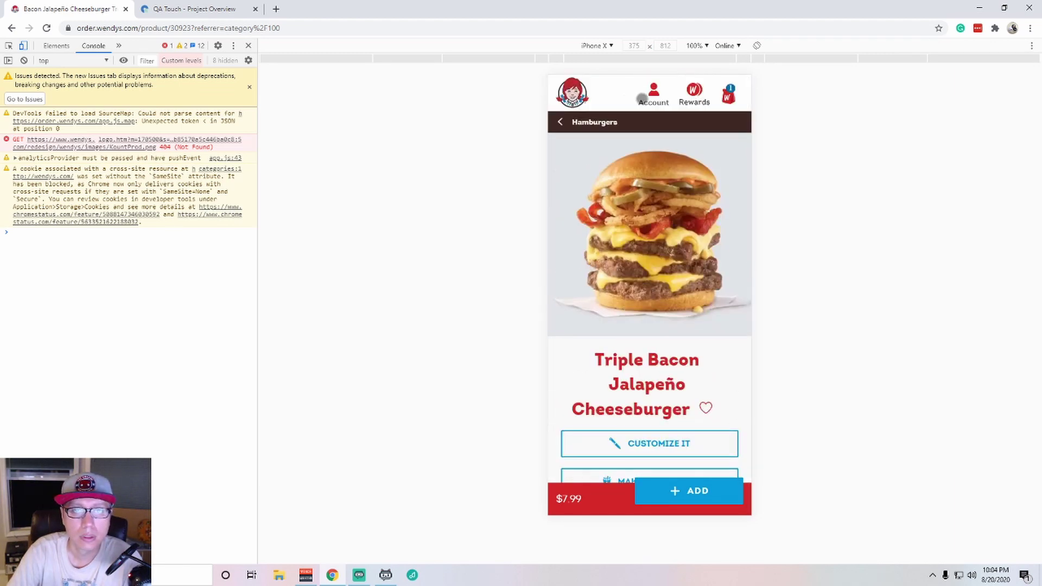
click(729, 95)
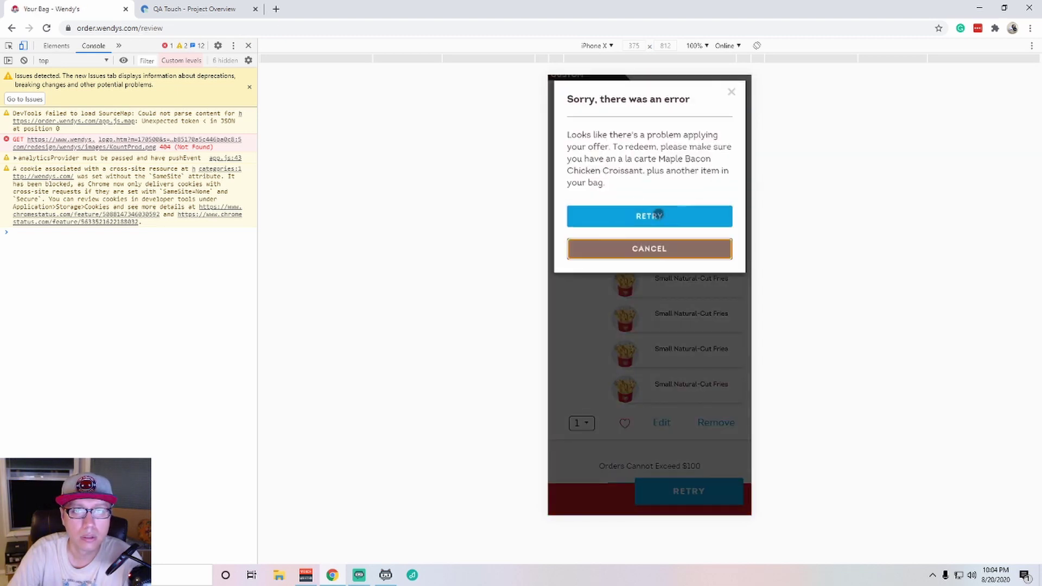
click(656, 249)
scroll(685, 194, up, 2)
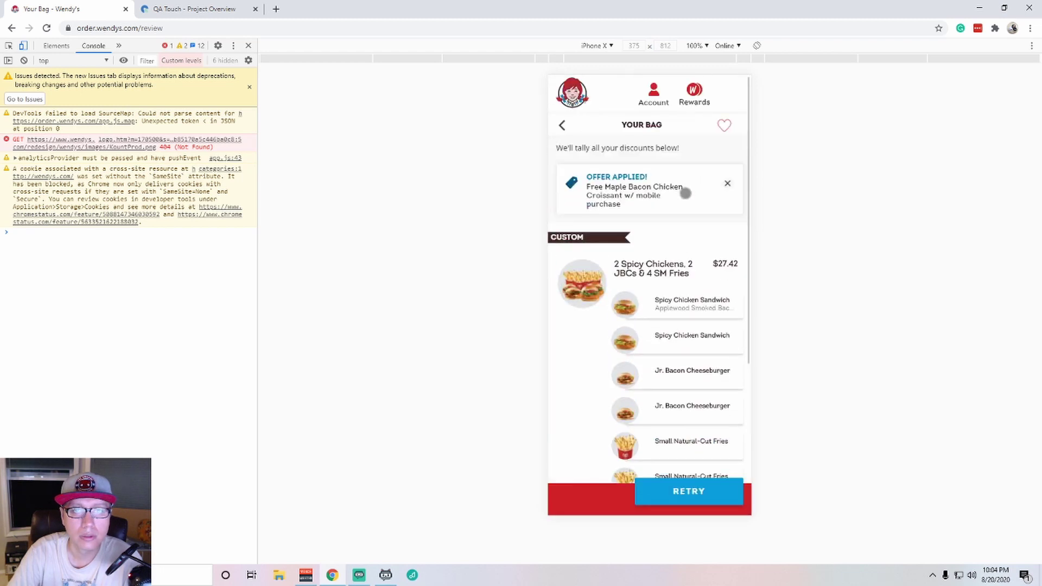
scroll(678, 220, down, 3)
scroll(647, 399, up, 2)
scroll(635, 371, down, 2)
scroll(639, 374, up, 3)
scroll(664, 193, up, 1)
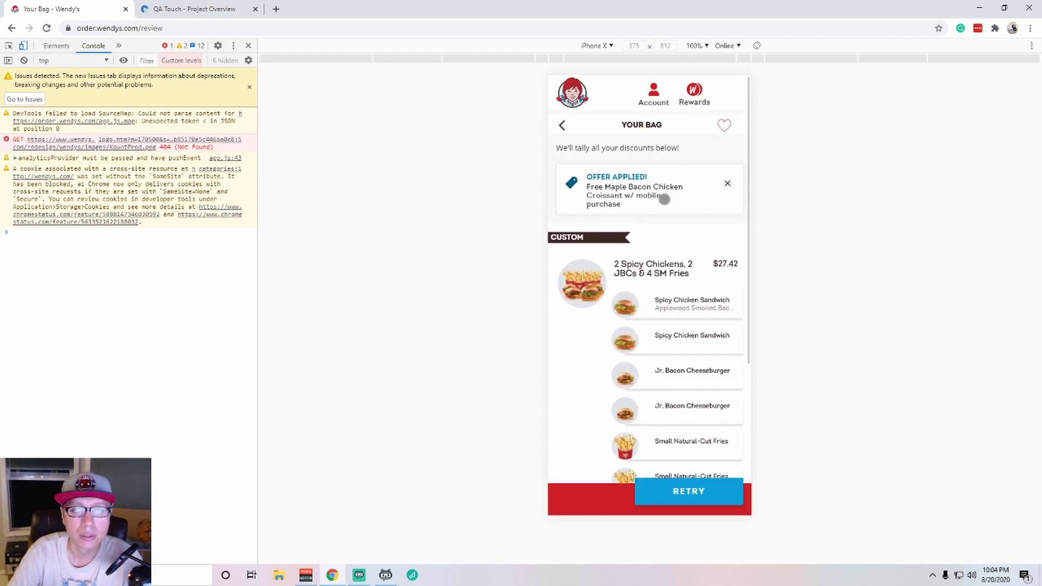
Open Fresh-Made Salads > Southwest Avocado Chicken Salad from the order menu.
click(562, 128)
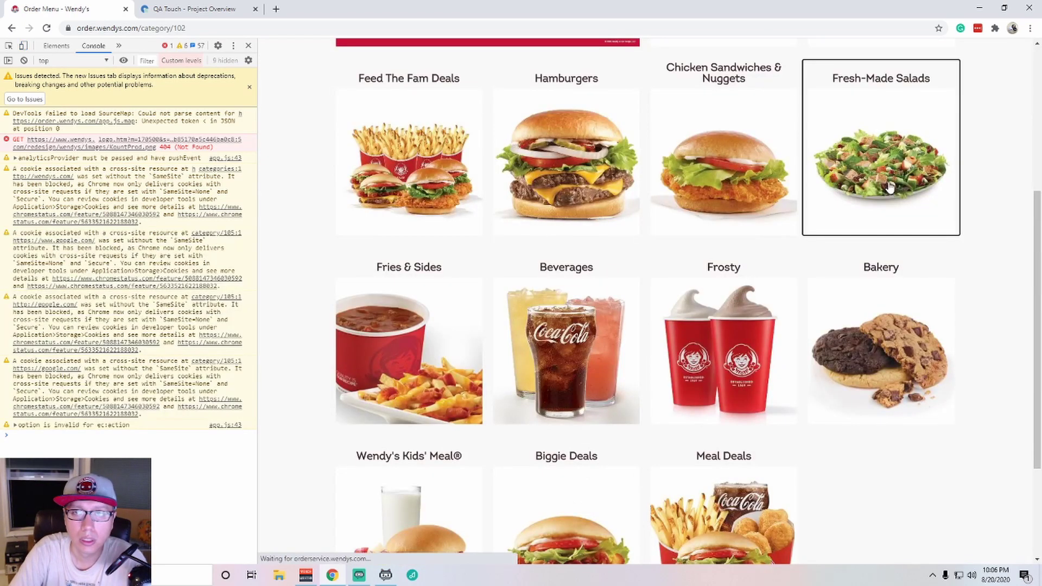
click(888, 187)
click(568, 222)
scroll(591, 301, down, 2)
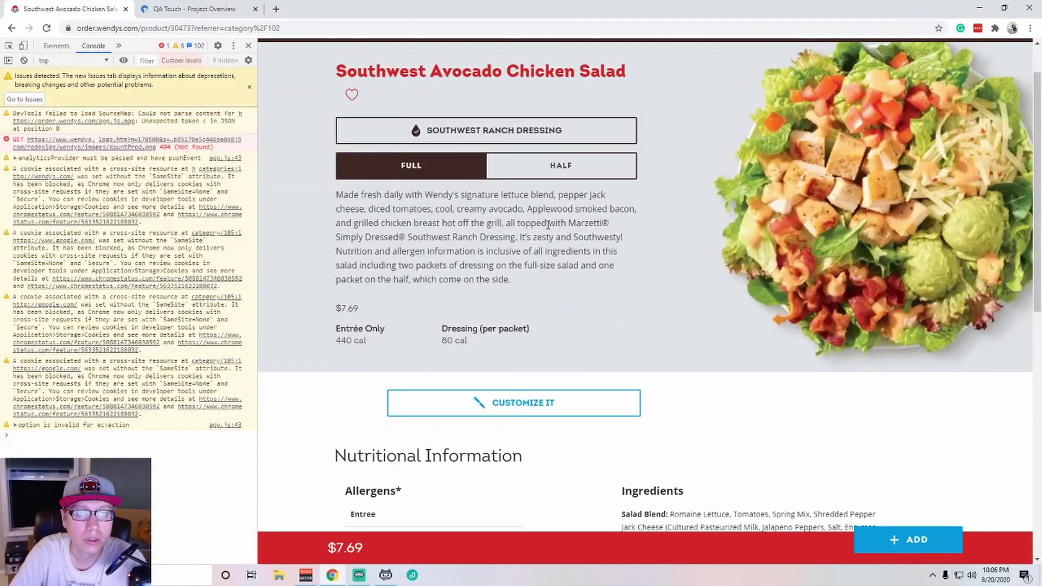
Make the salad half size with Pomegranate Vinaigrette dressing ($5.74).
click(556, 173)
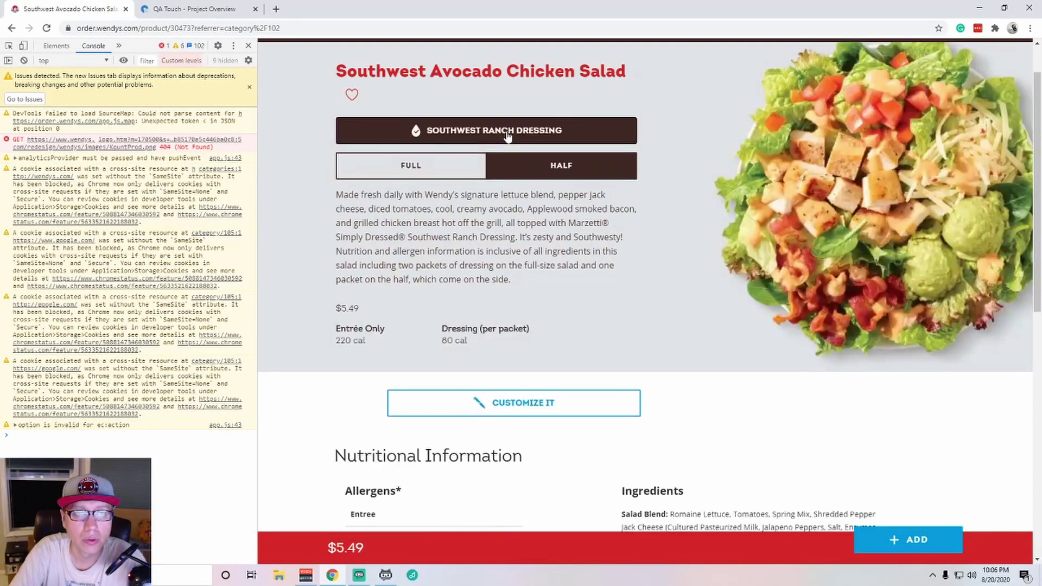
click(509, 138)
scroll(705, 244, down, 3)
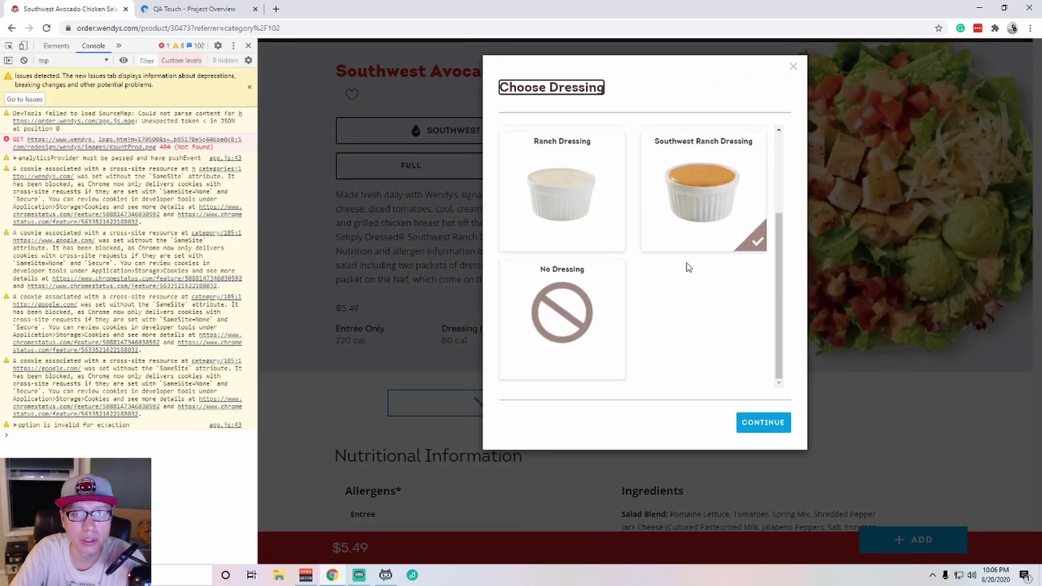
scroll(684, 268, up, 3)
click(684, 236)
click(764, 436)
scroll(652, 391, down, 2)
scroll(572, 359, down, 3)
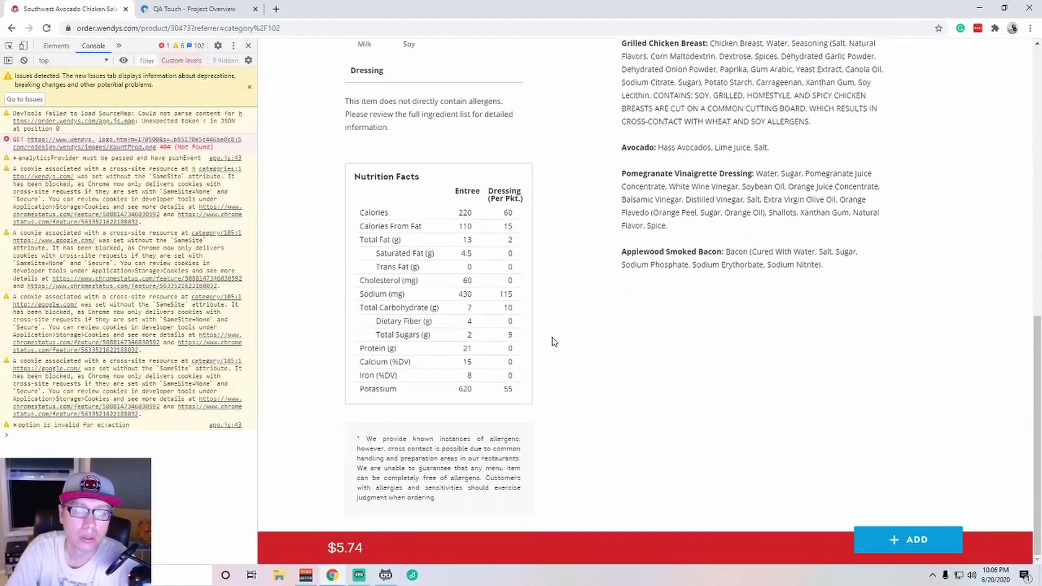
scroll(560, 342, up, 4)
scroll(560, 342, up, 3)
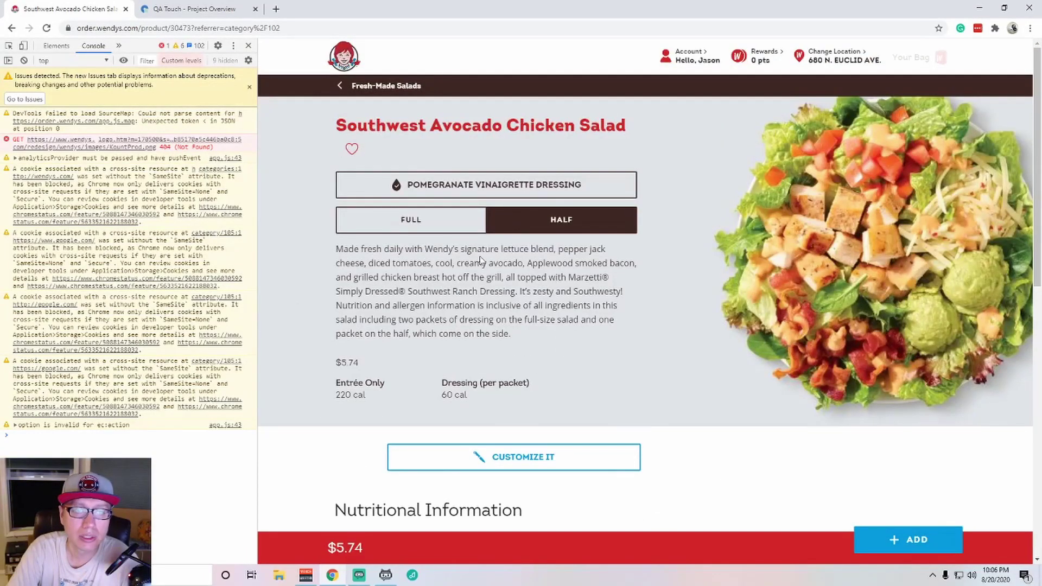
Swap the salad's grilled chicken for Spicy Chicken Breast.
click(567, 462)
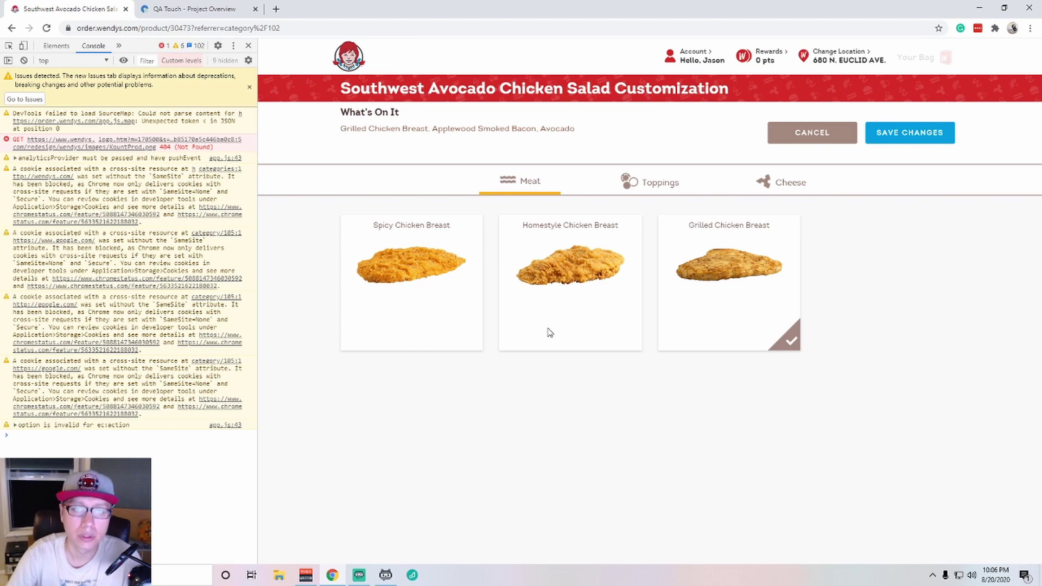
click(399, 266)
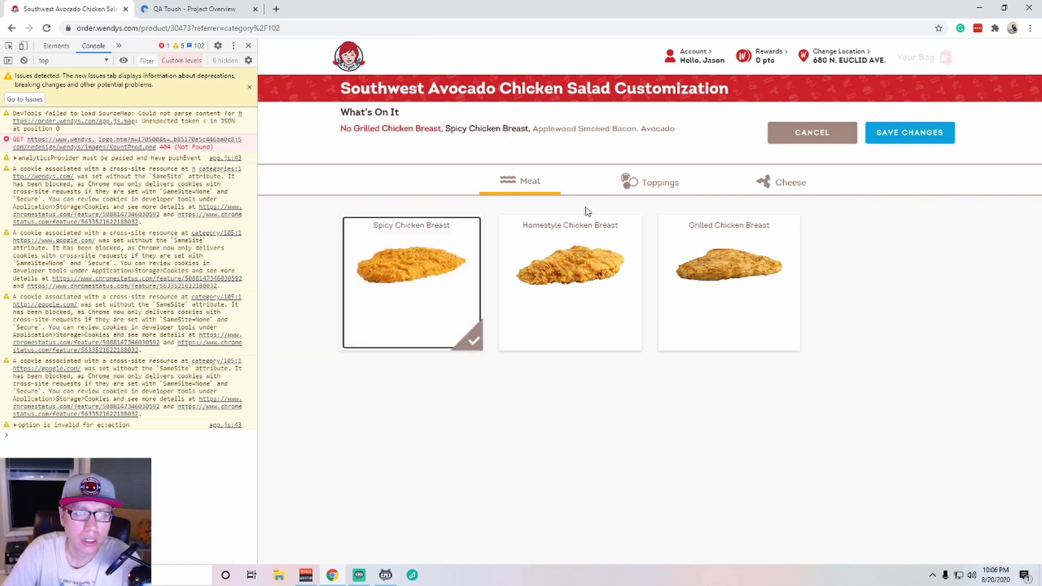
click(648, 182)
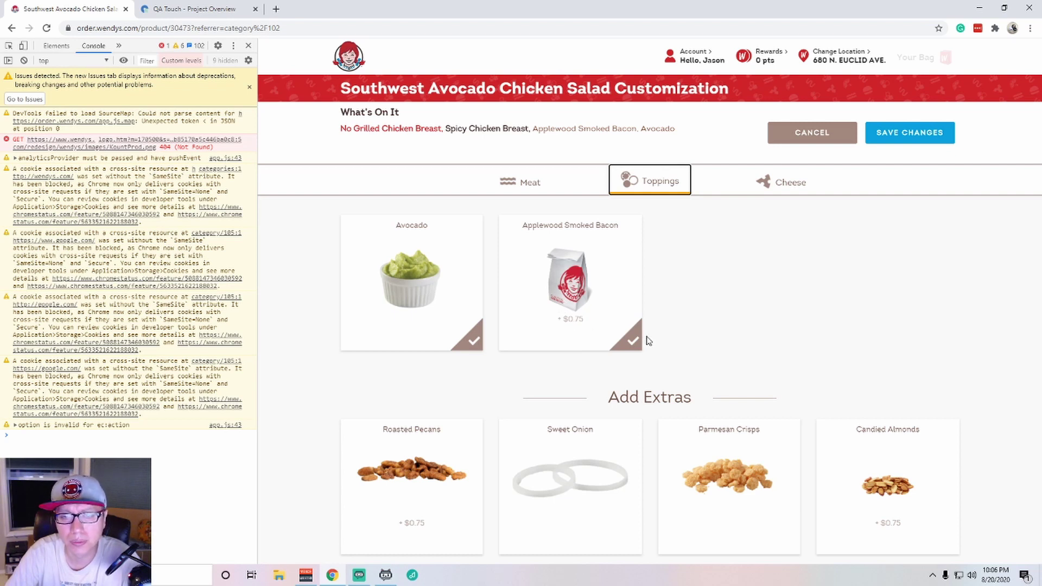
Add five Parmesan Crisps and extra Sweet Onion, save, and bag the $5.49 salad.
click(723, 477)
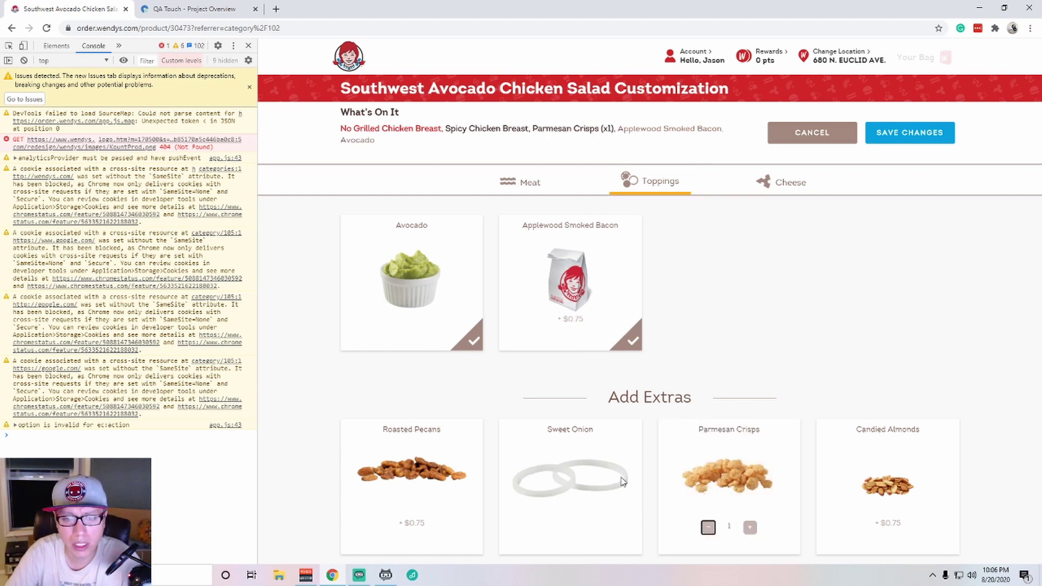
click(752, 529)
click(752, 529)
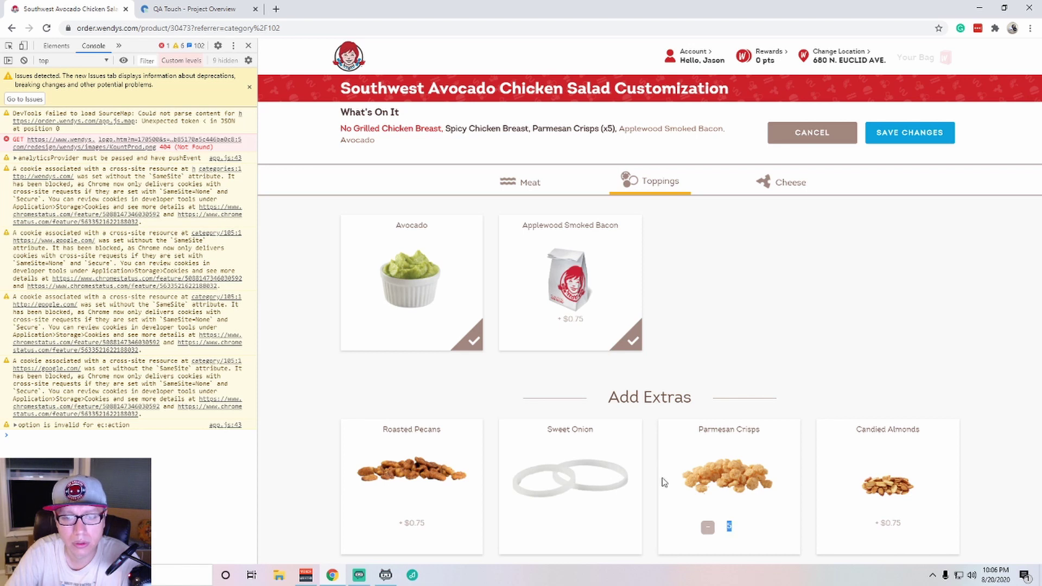
click(606, 481)
click(594, 526)
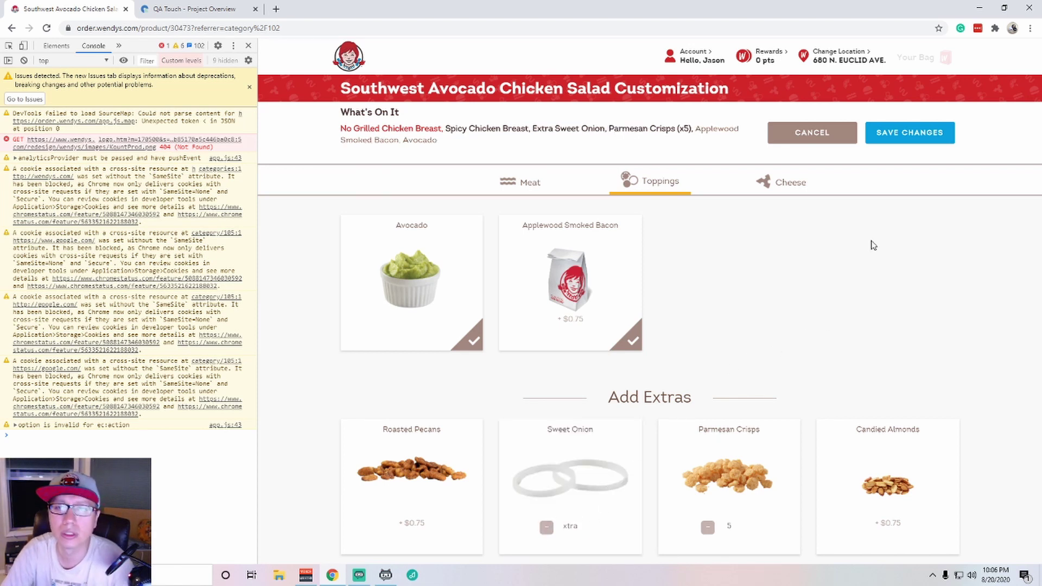
click(896, 142)
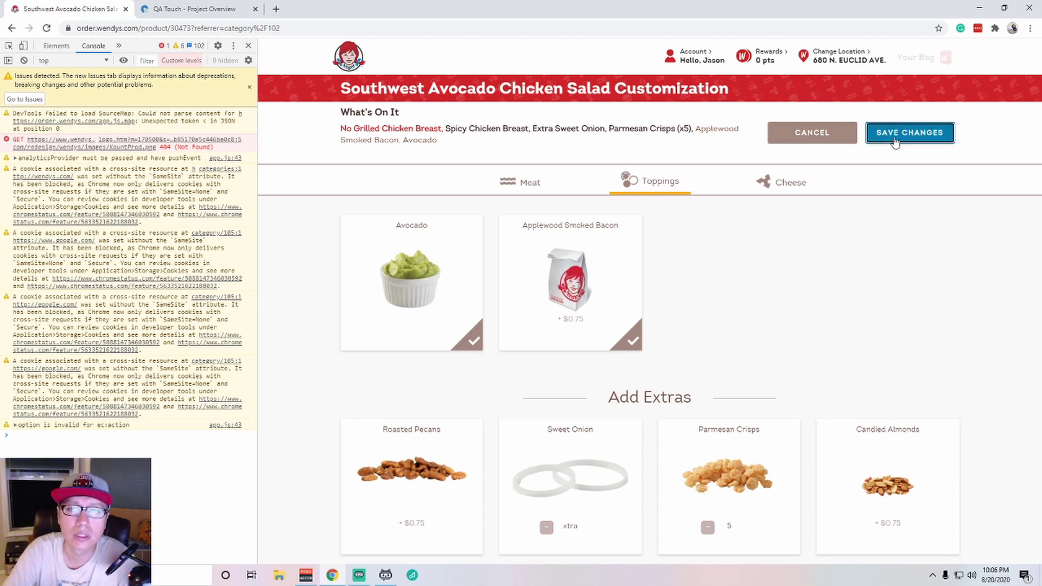
scroll(758, 397, down, 2)
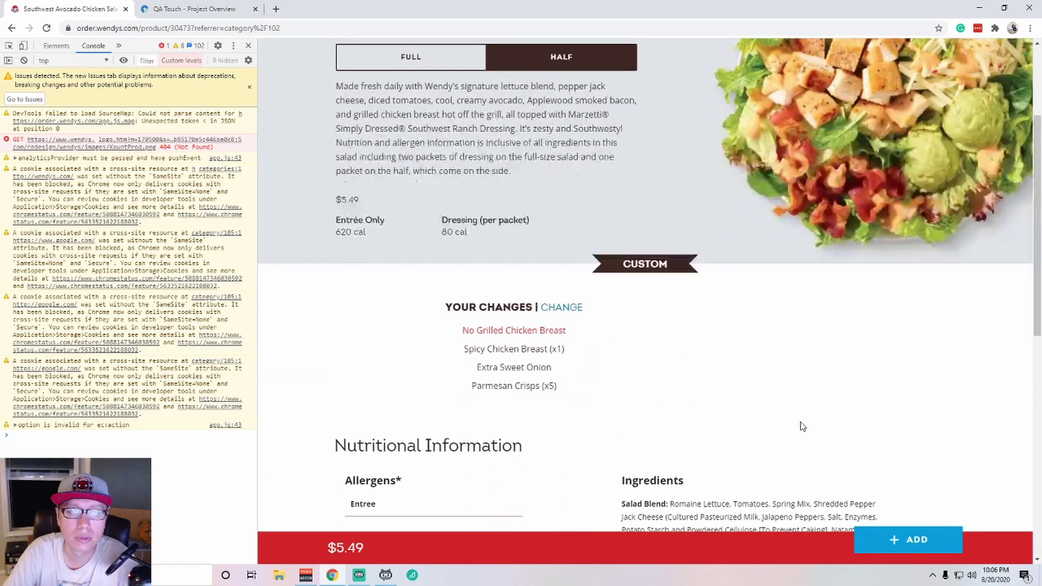
click(903, 540)
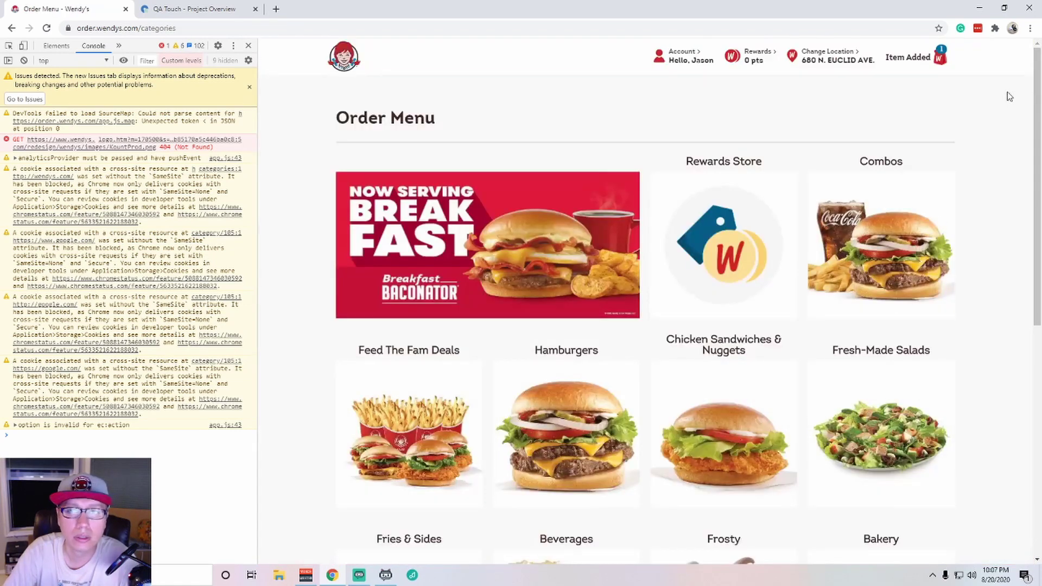
Close Chrome DevTools to show the full Order Menu with the $11.83 bag total.
click(942, 66)
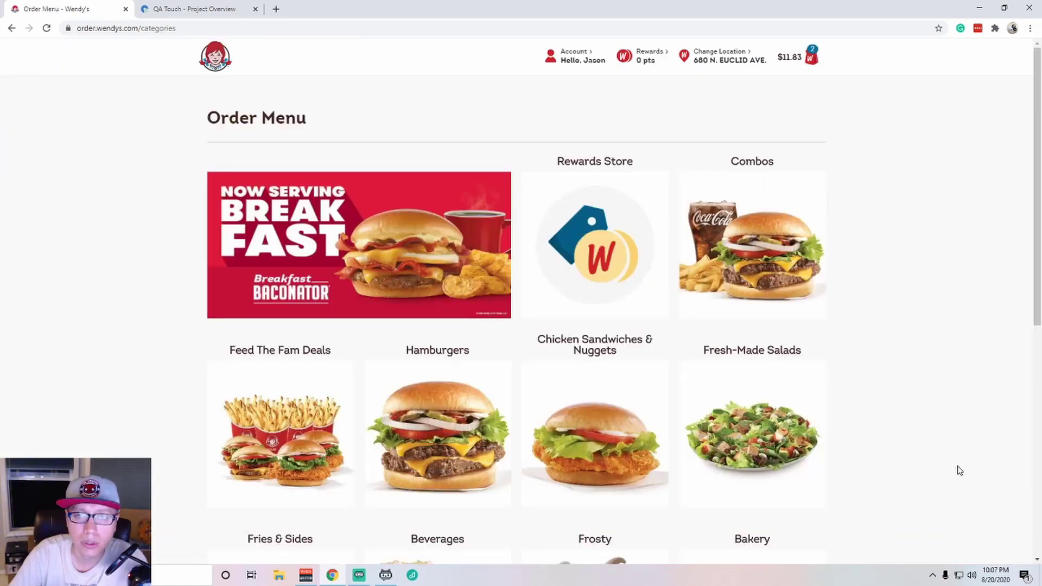